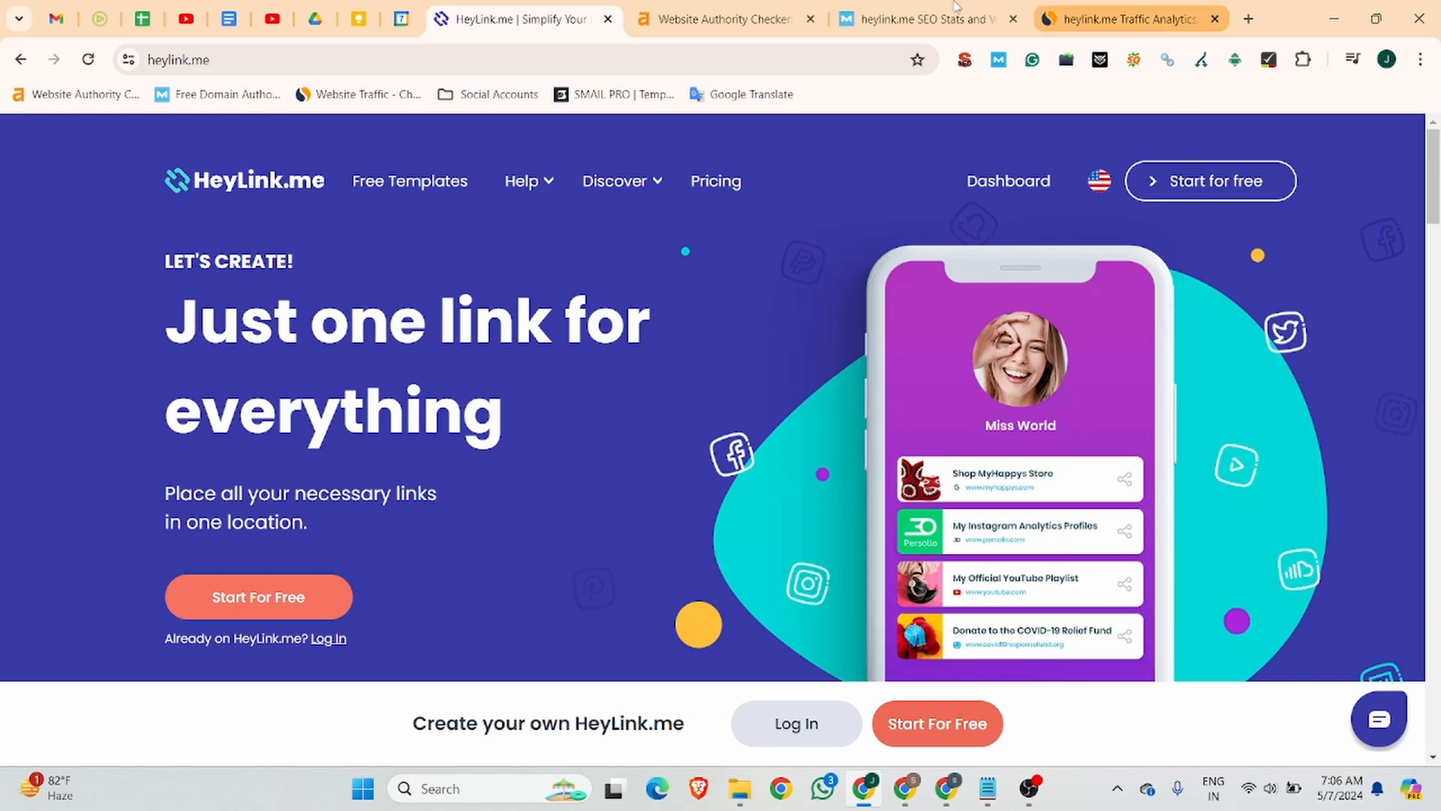
Examine heylink.me's authority scores on Ahrefs and Moz, and its rankings and traffic by country on Similarweb.
{"action": "left_click", "coordinate": [671, 12]}
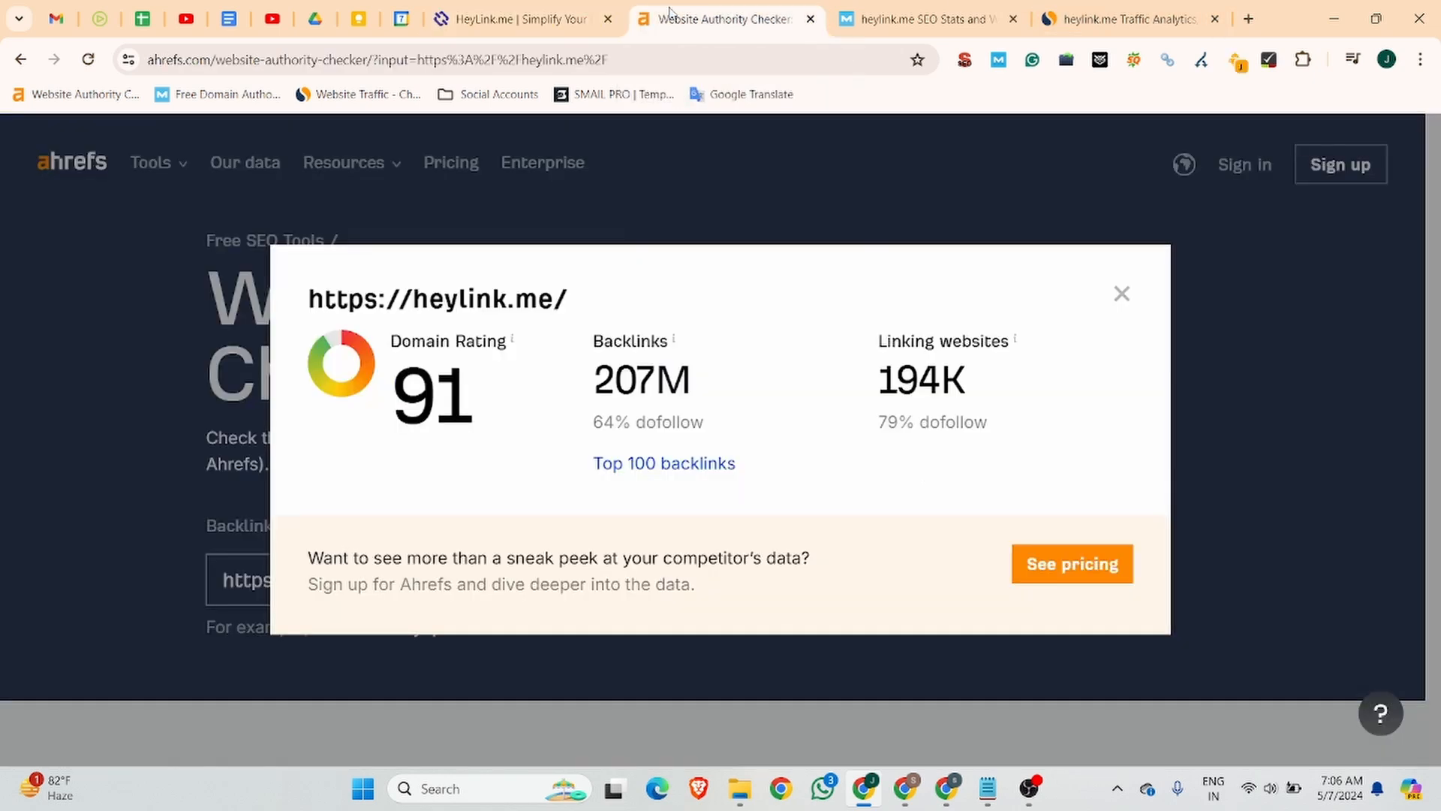
{"action": "left_click", "coordinate": [876, 6]}
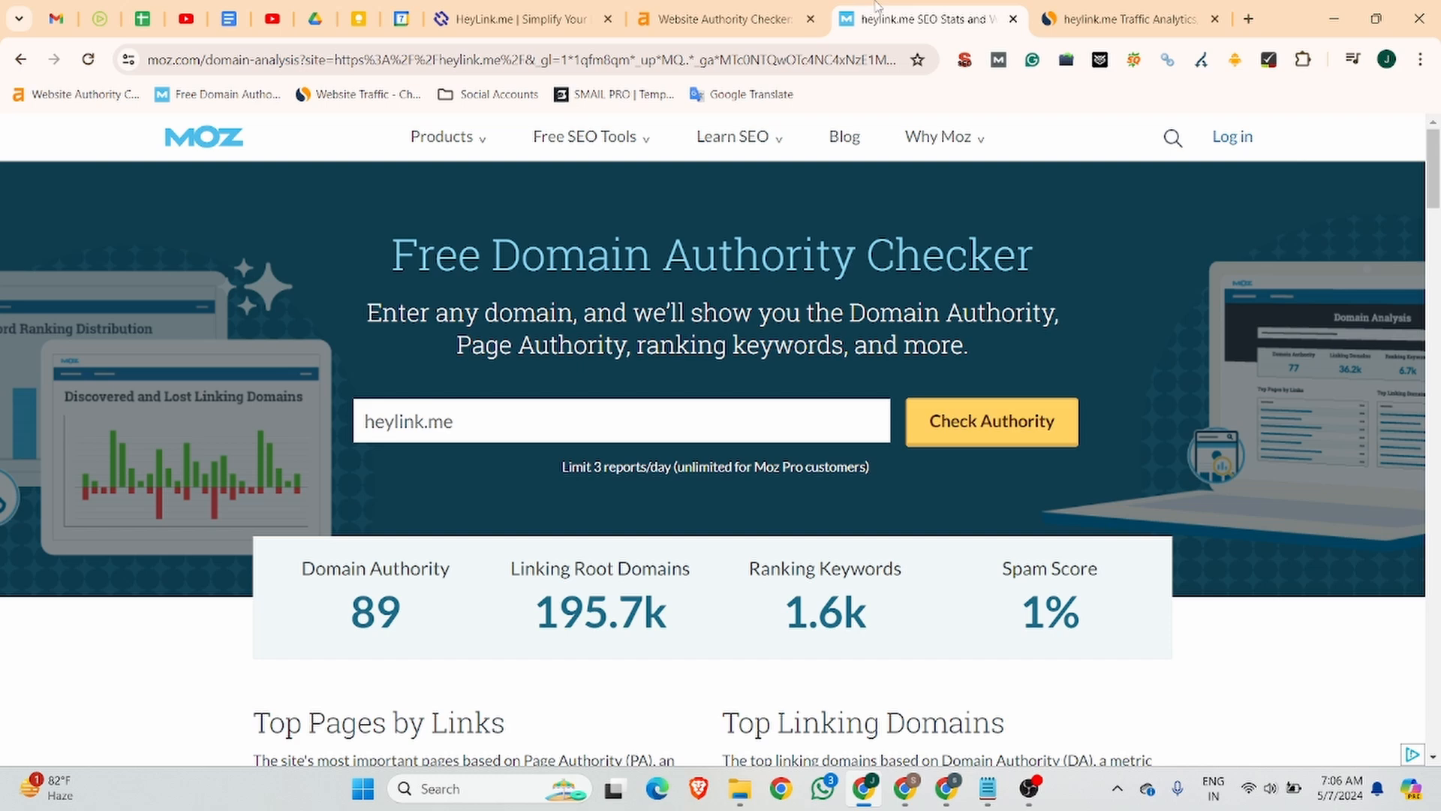
{"action": "left_click", "coordinate": [1111, 16]}
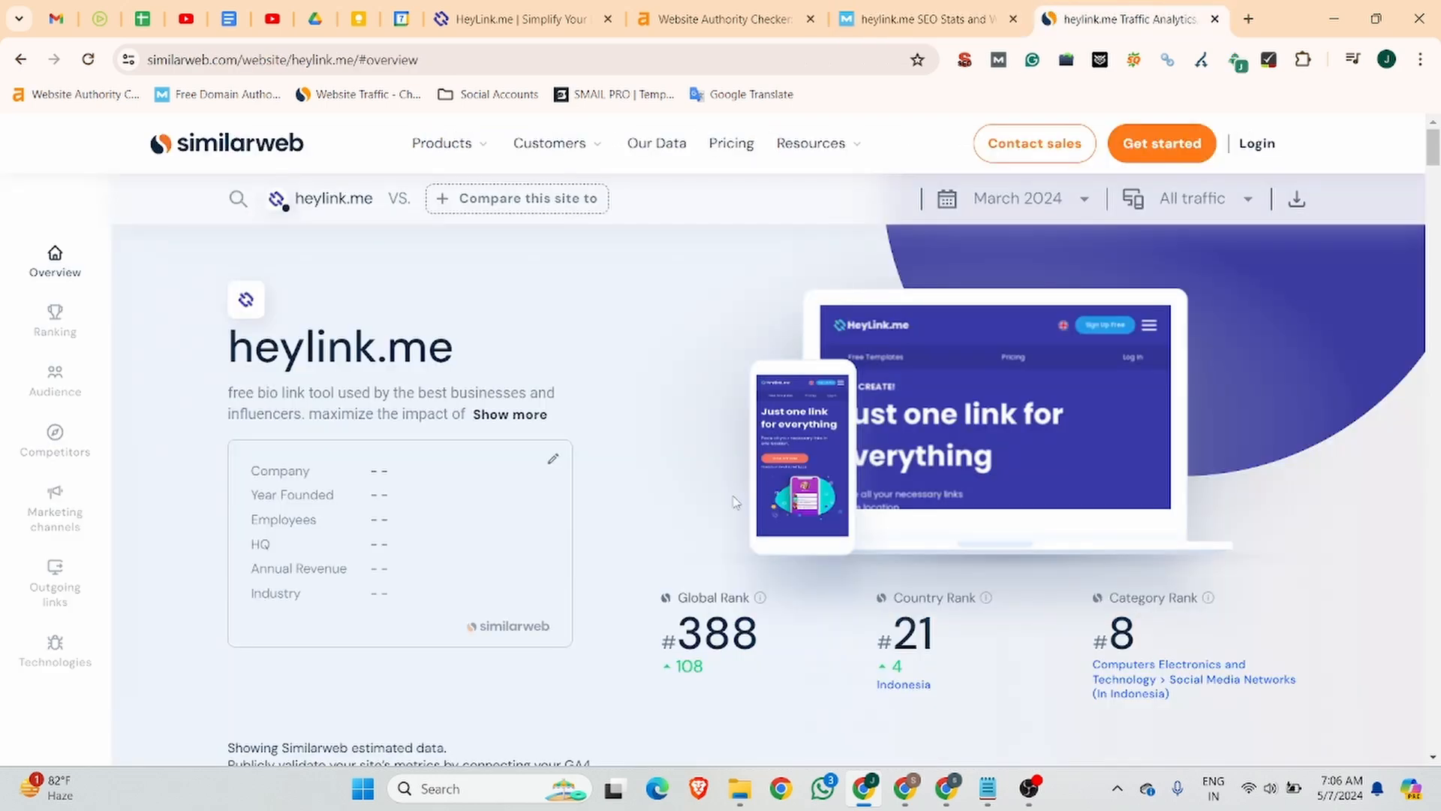
{"action": "scroll", "coordinate": [629, 430], "scroll_direction": "down", "scroll_amount": 4}
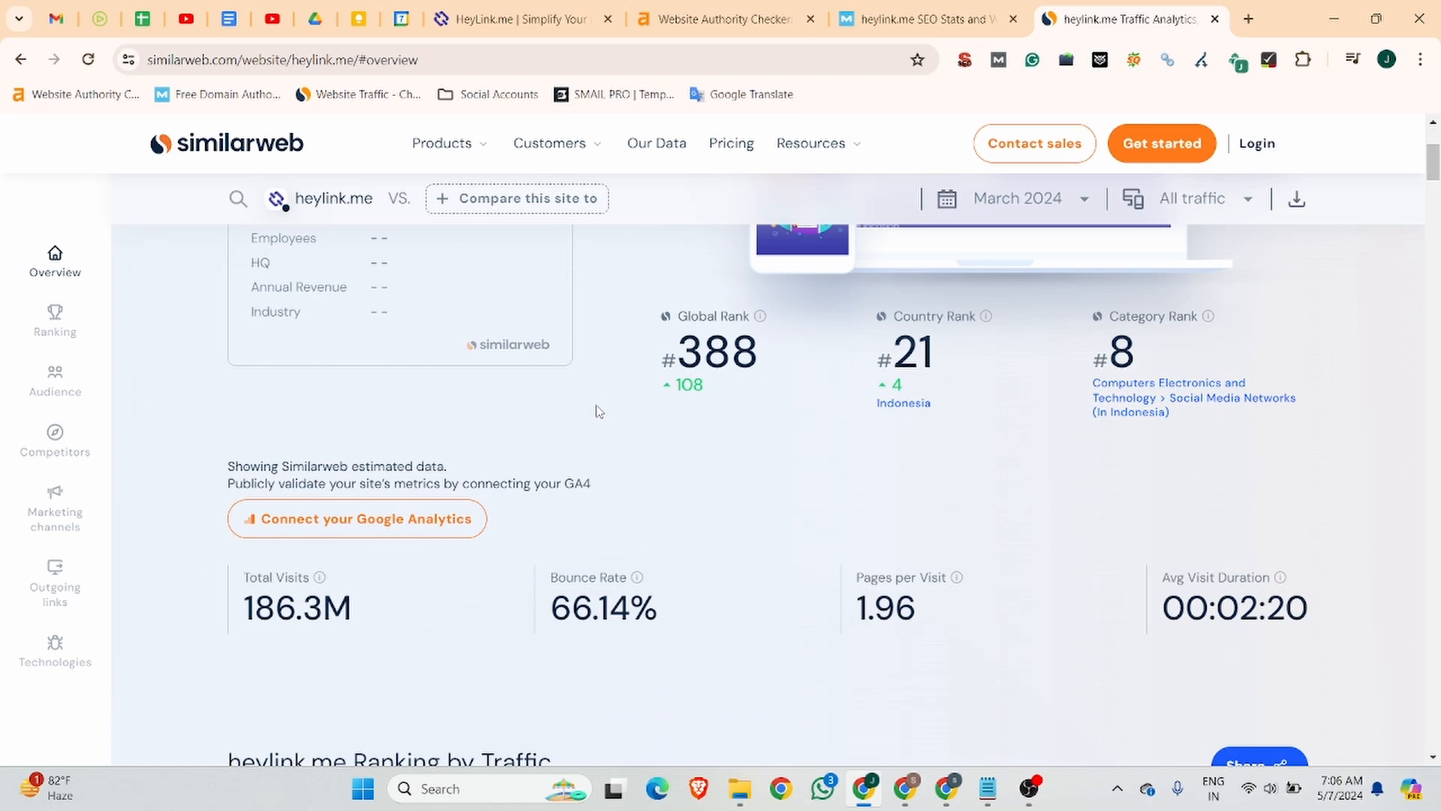
{"action": "scroll", "coordinate": [611, 486], "scroll_direction": "down", "scroll_amount": 15}
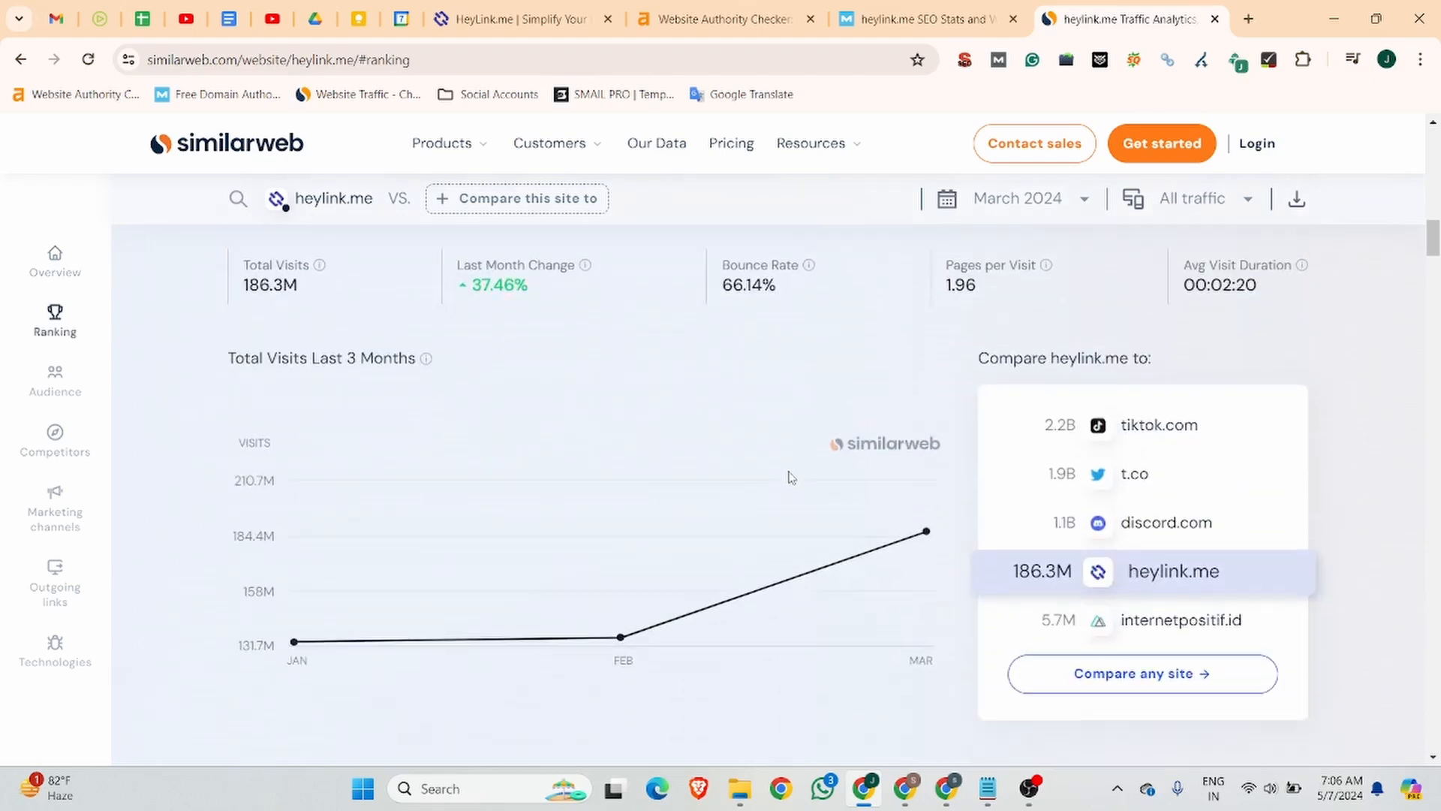
{"action": "scroll", "coordinate": [792, 477], "scroll_direction": "down", "scroll_amount": 12}
{"action": "scroll", "coordinate": [791, 477], "scroll_direction": "up", "scroll_amount": 2}
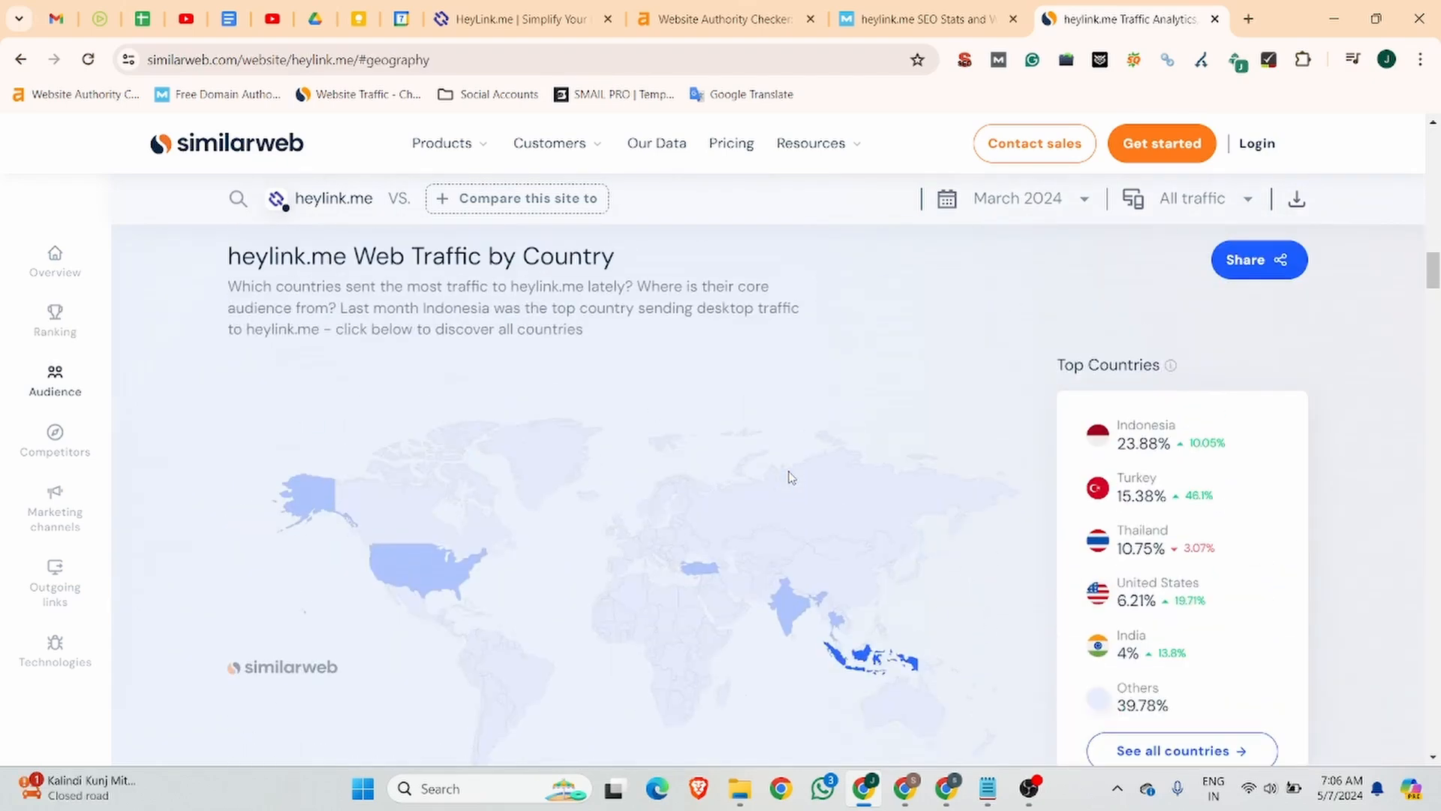
{"action": "scroll", "coordinate": [791, 478], "scroll_direction": "down", "scroll_amount": 1}
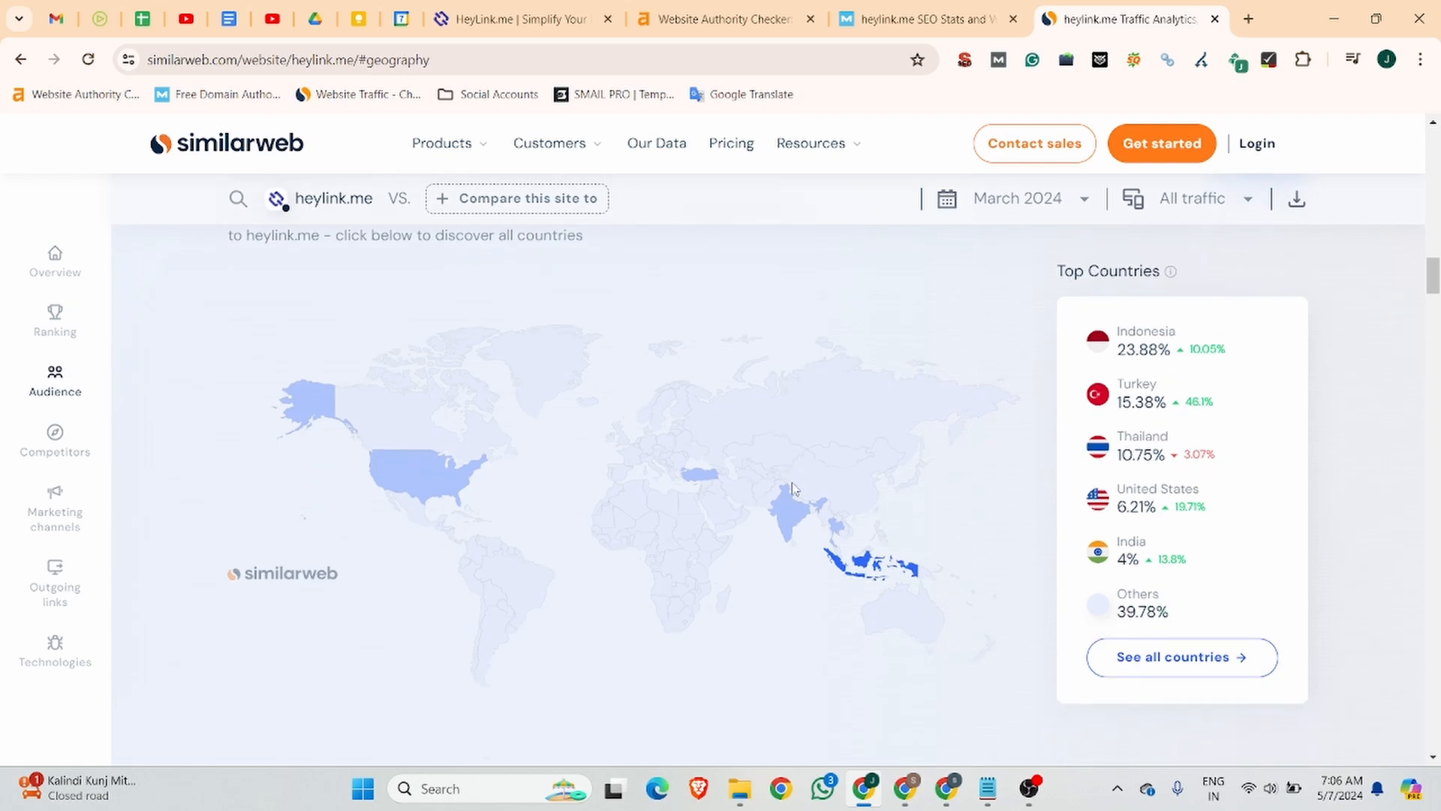
{"action": "mouse_move", "coordinate": [791, 504]}
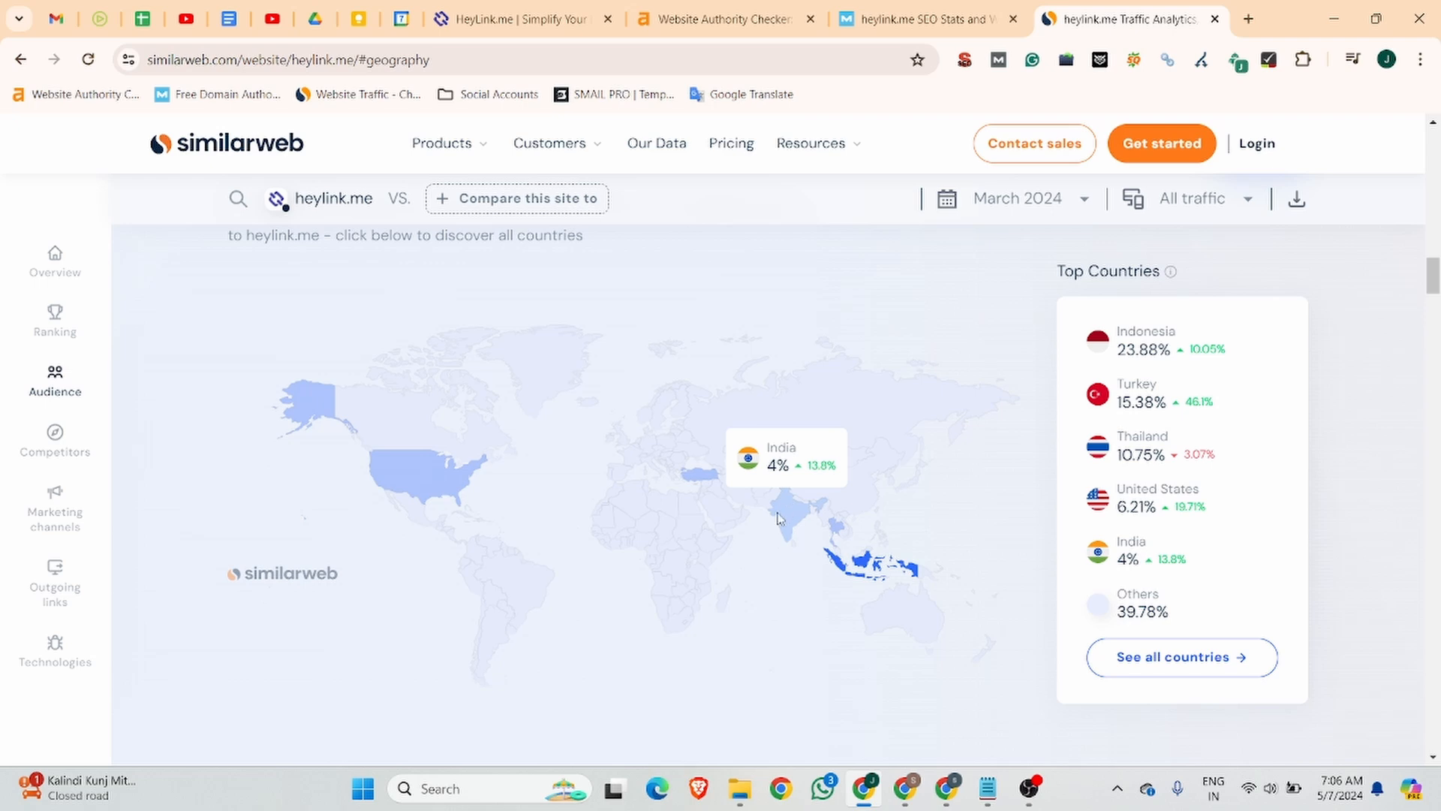
Sign up for a free HeyLink.me account with the account e-mail, username jobma and a password, saving the login in the browser.
{"action": "left_click", "coordinate": [525, 11]}
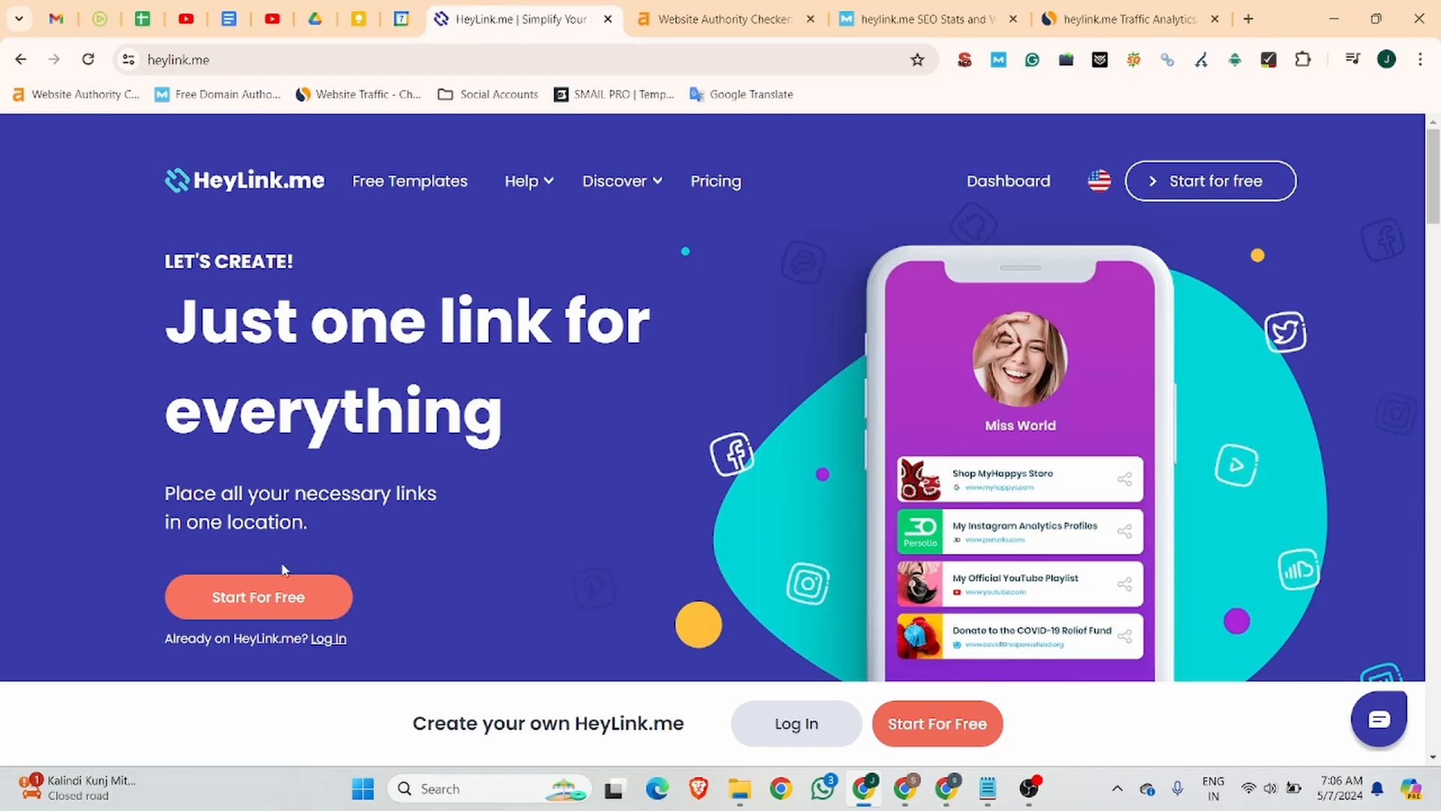
{"action": "left_click", "coordinate": [1229, 193]}
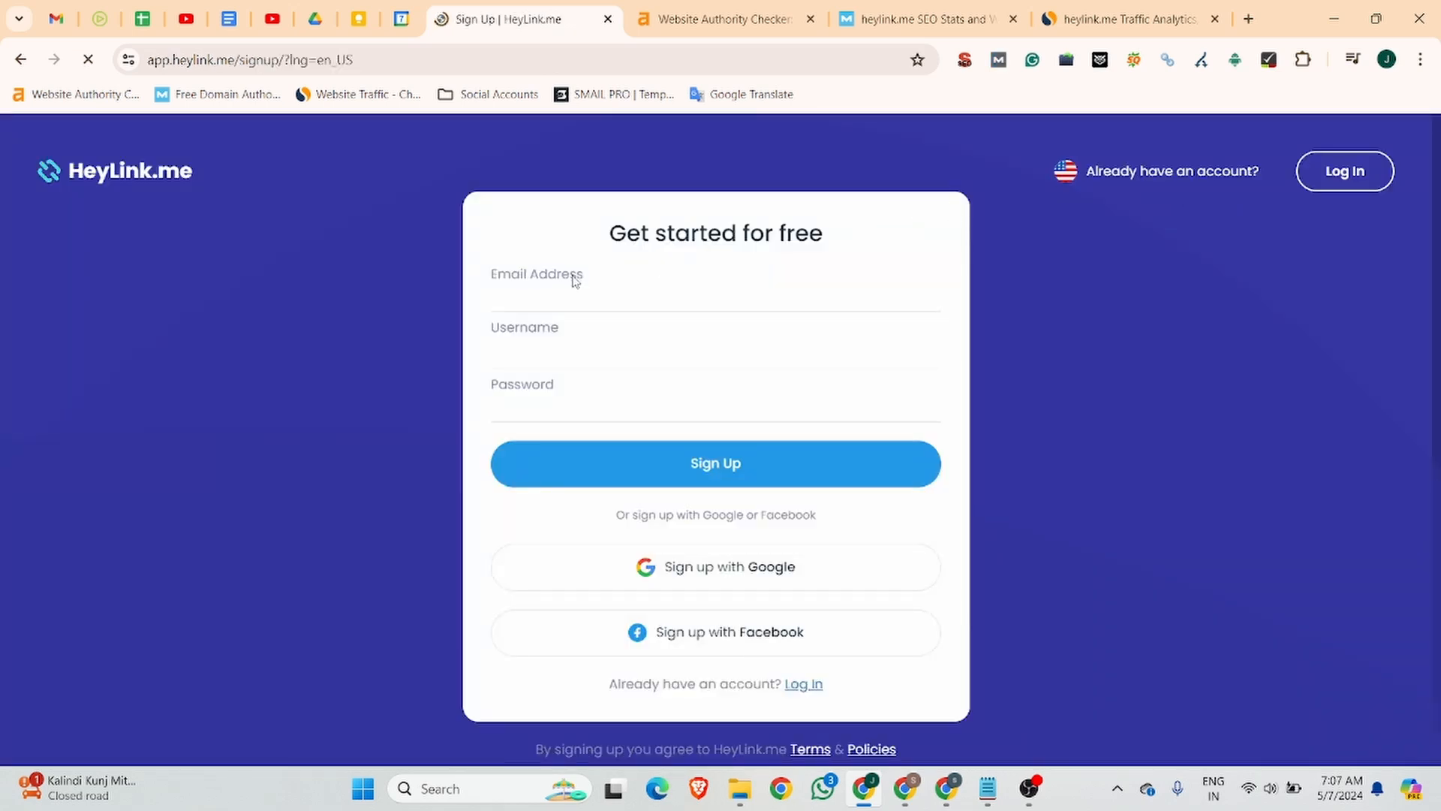
{"action": "left_click", "coordinate": [578, 289]}
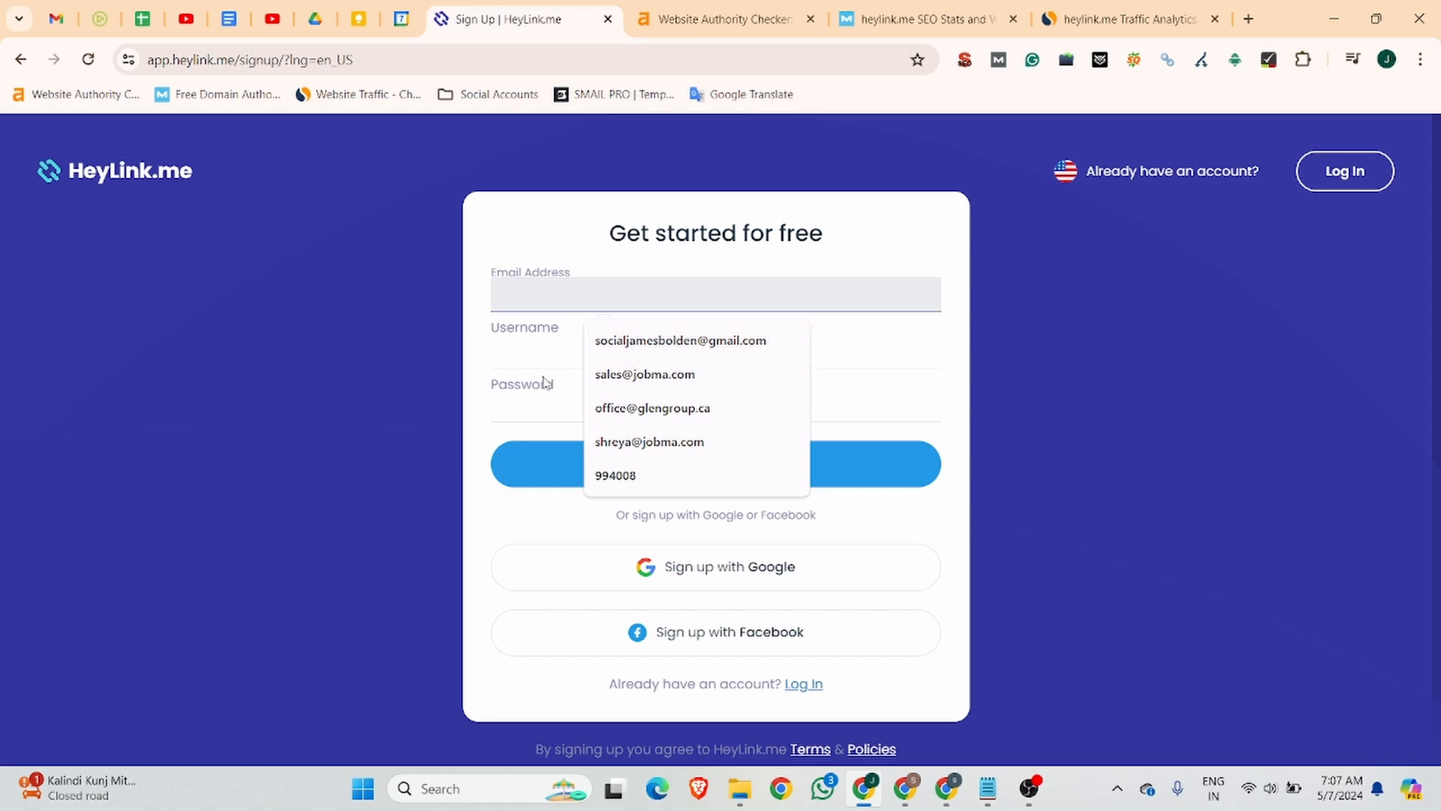
{"action": "left_click", "coordinate": [698, 342]}
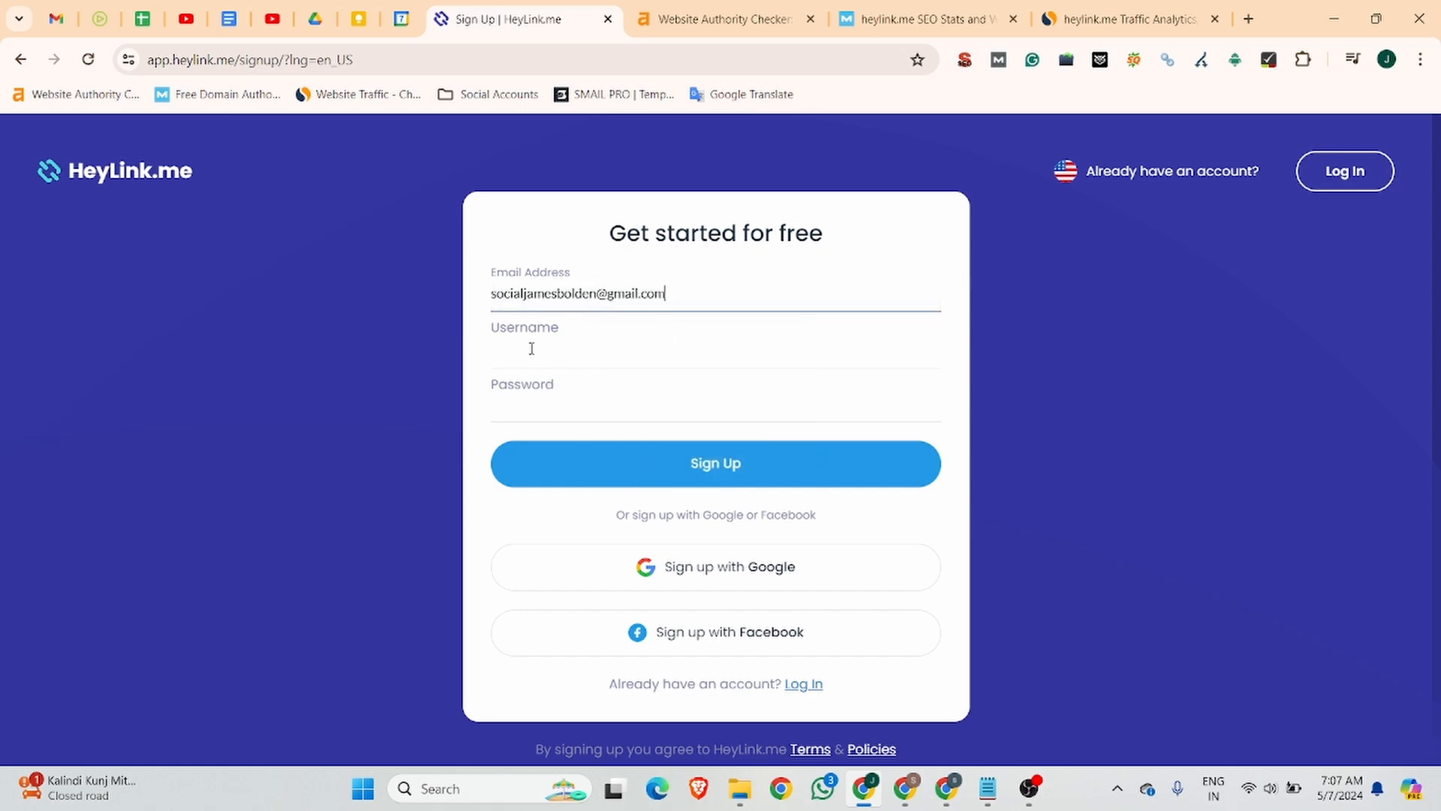
{"action": "left_click", "coordinate": [532, 349]}
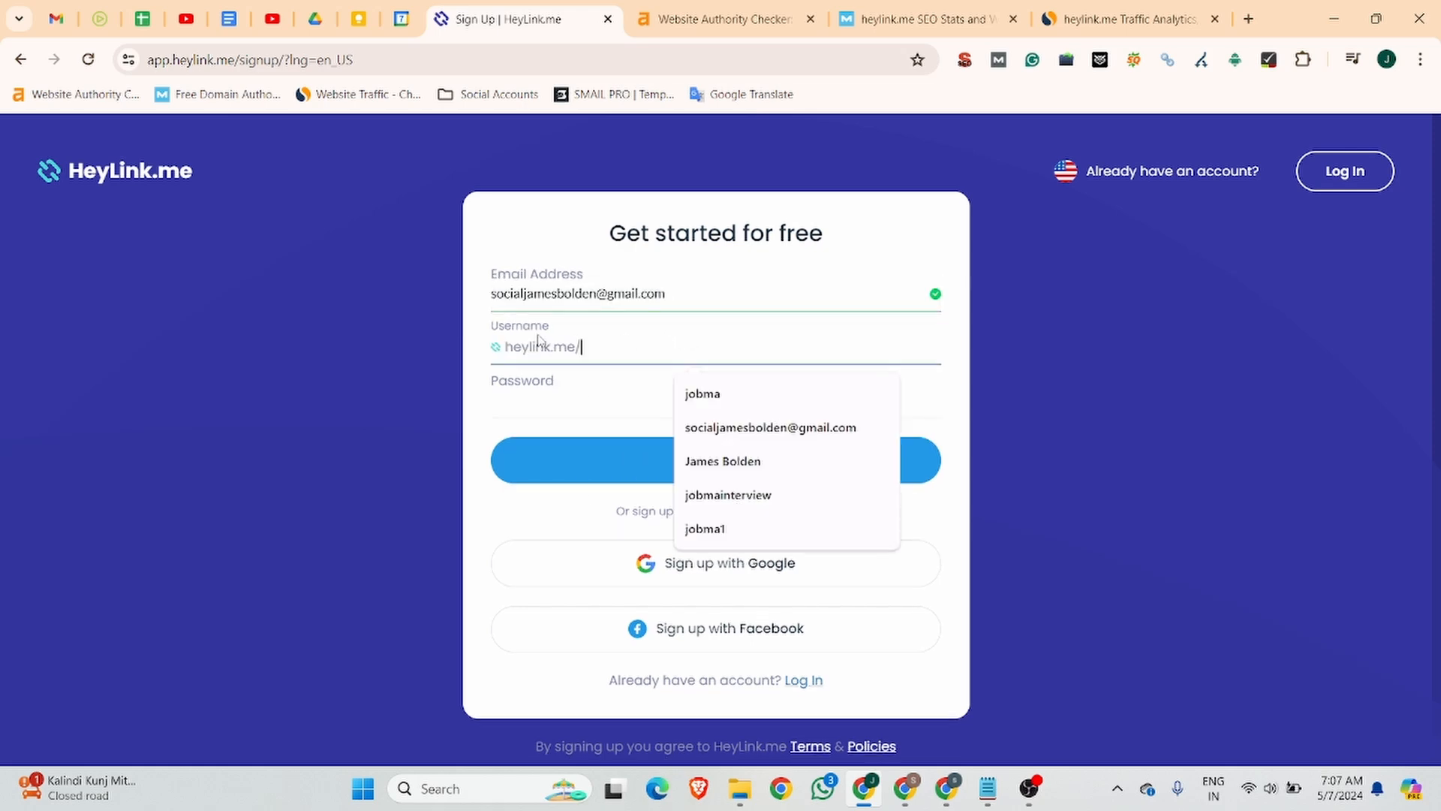
{"action": "left_click", "coordinate": [726, 392]}
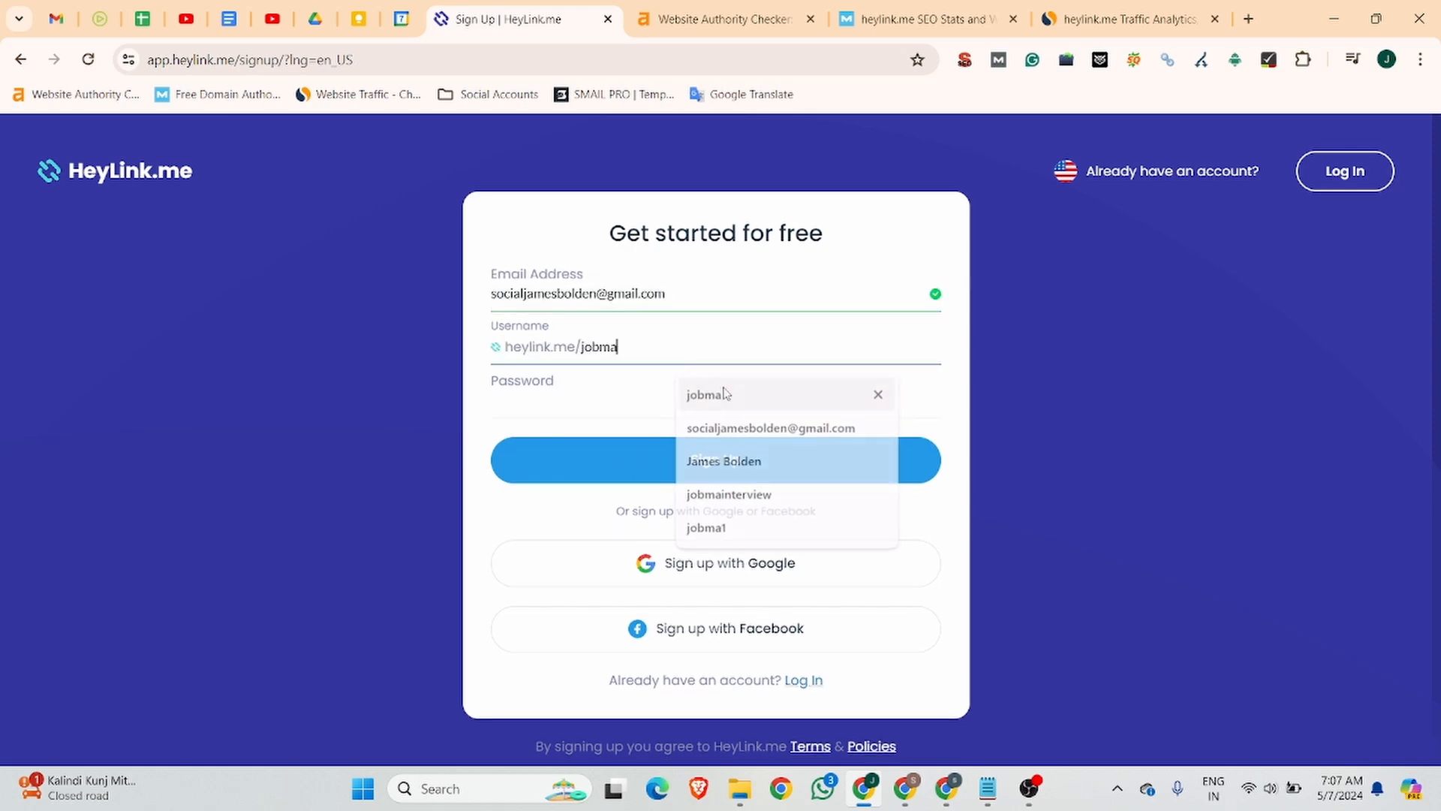
{"action": "left_click", "coordinate": [548, 403]}
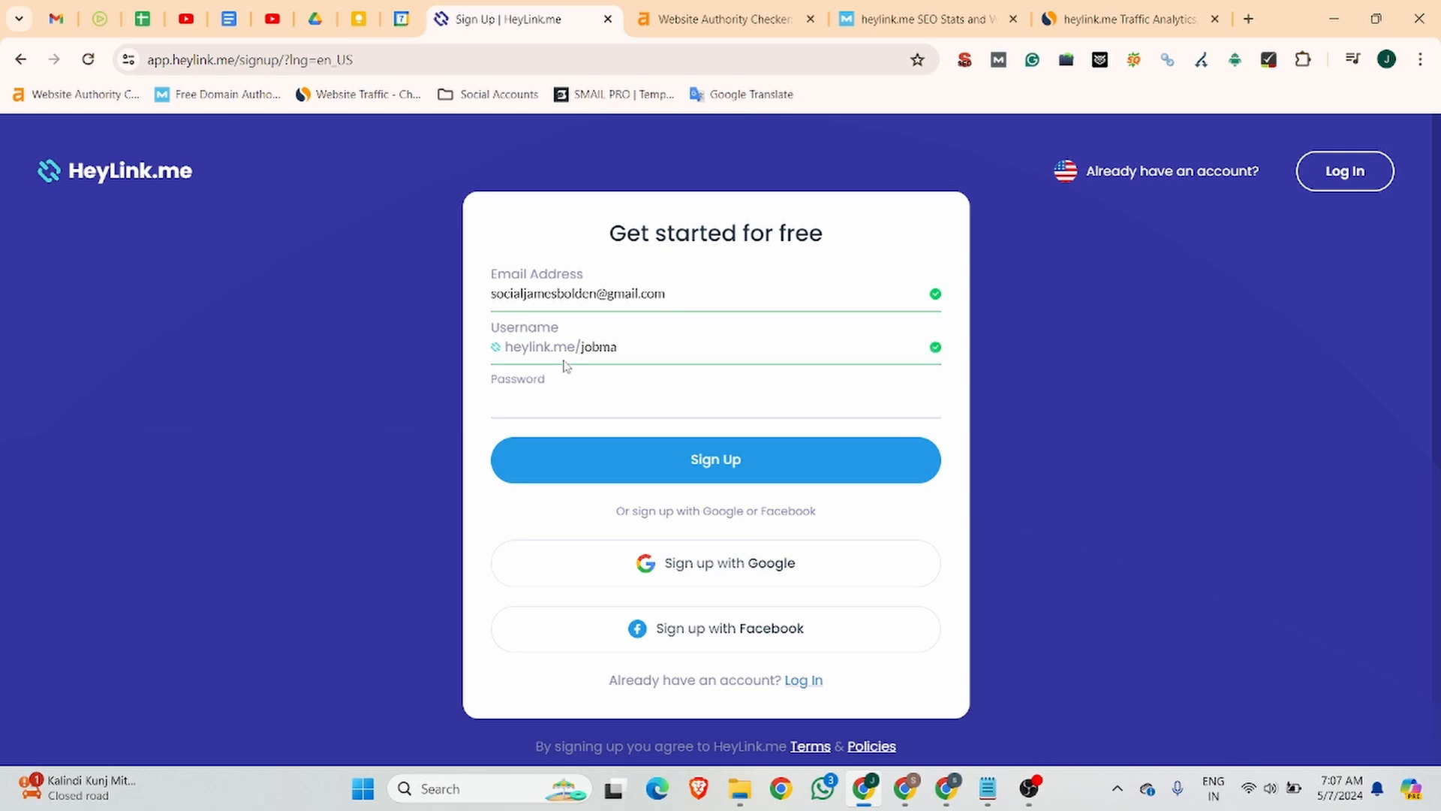
{"action": "type", "text": "•"}
{"action": "left_click", "coordinate": [733, 466]}
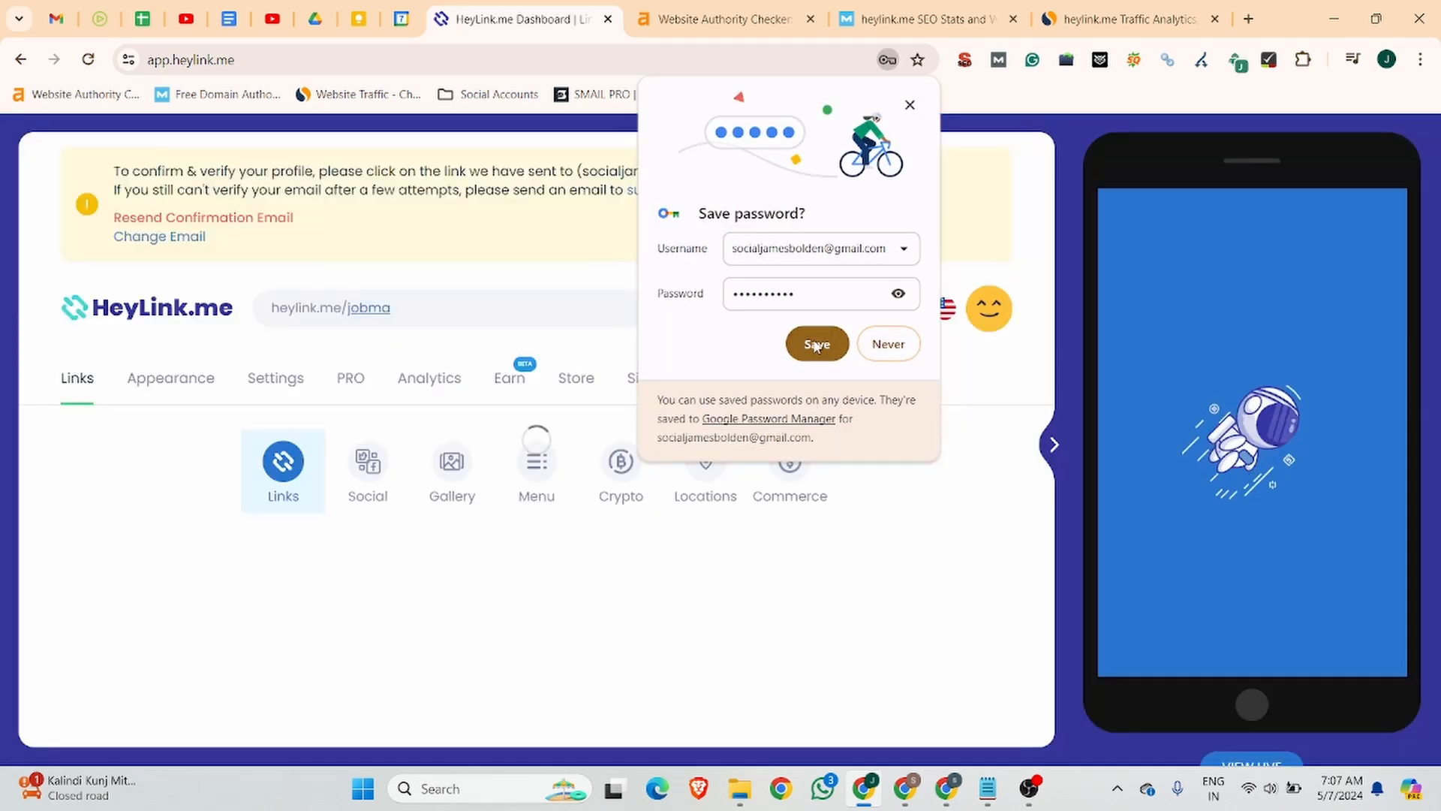
{"action": "left_click", "coordinate": [797, 344]}
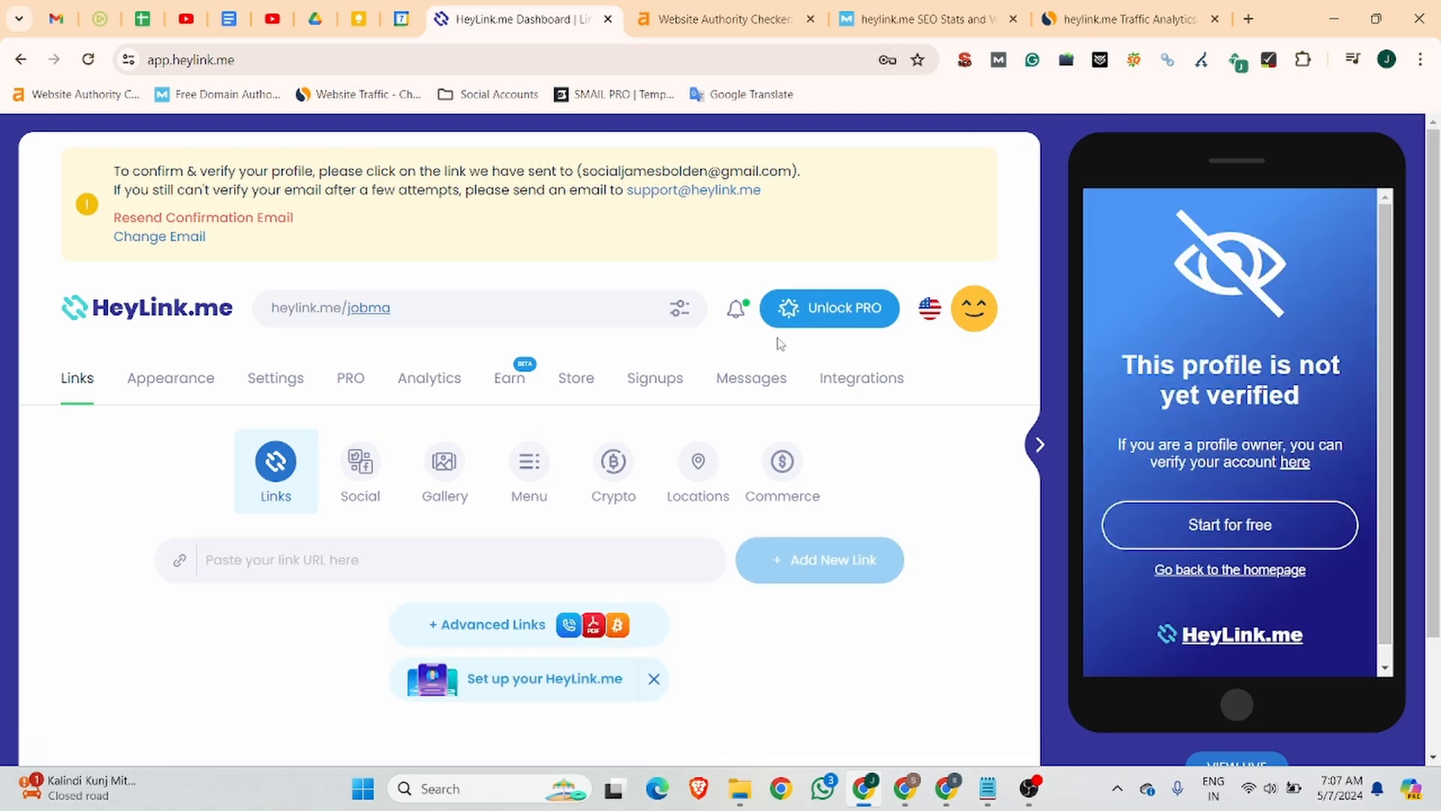
Verify the new account through the HeyLink.me "Please confirm your email" message in Gmail.
{"action": "left_click", "coordinate": [65, 6]}
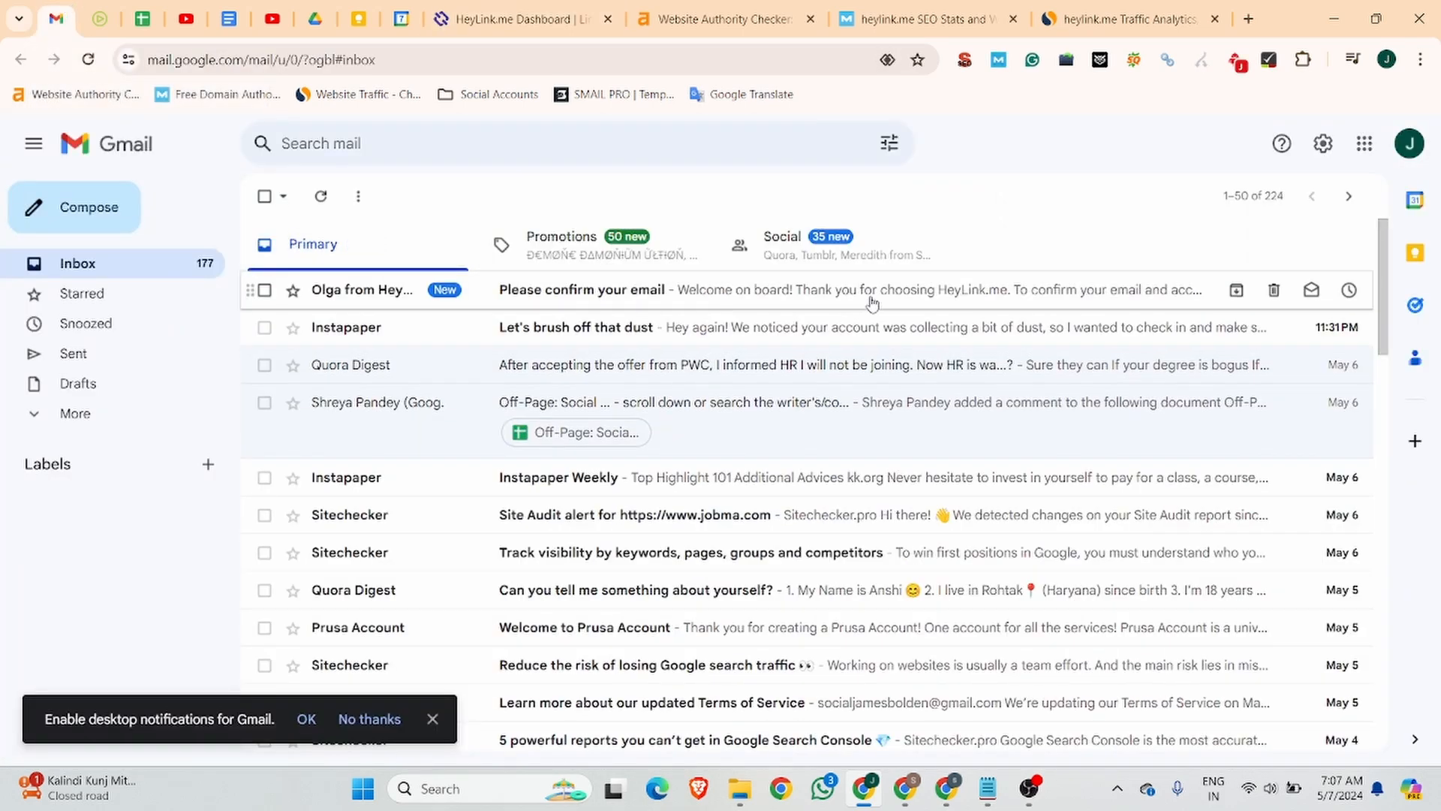
{"action": "left_click", "coordinate": [601, 291]}
{"action": "left_click", "coordinate": [818, 610]}
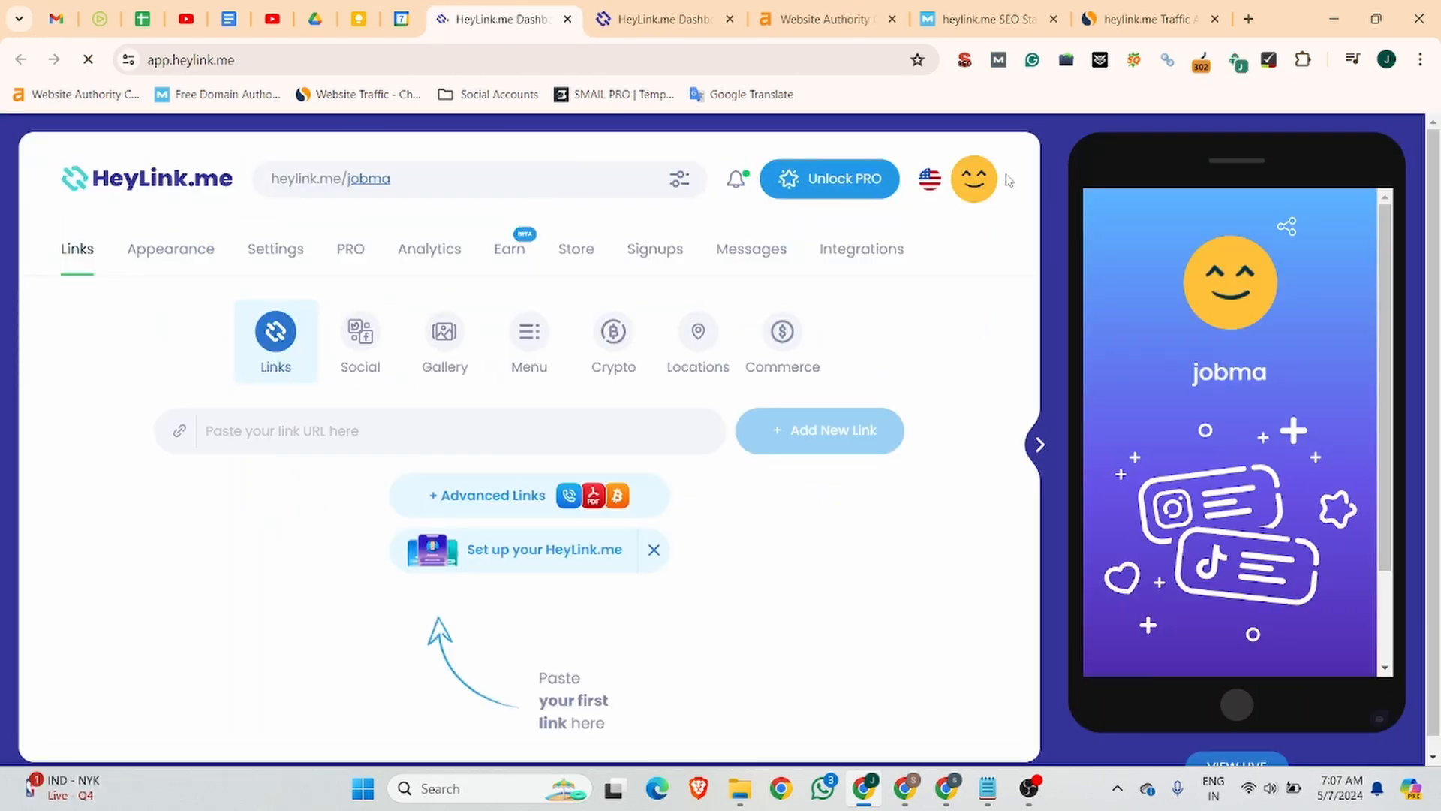
Upload the jobma_logo image from Downloads as the profile avatar in the Appearance settings and save it.
{"action": "left_click", "coordinate": [975, 189]}
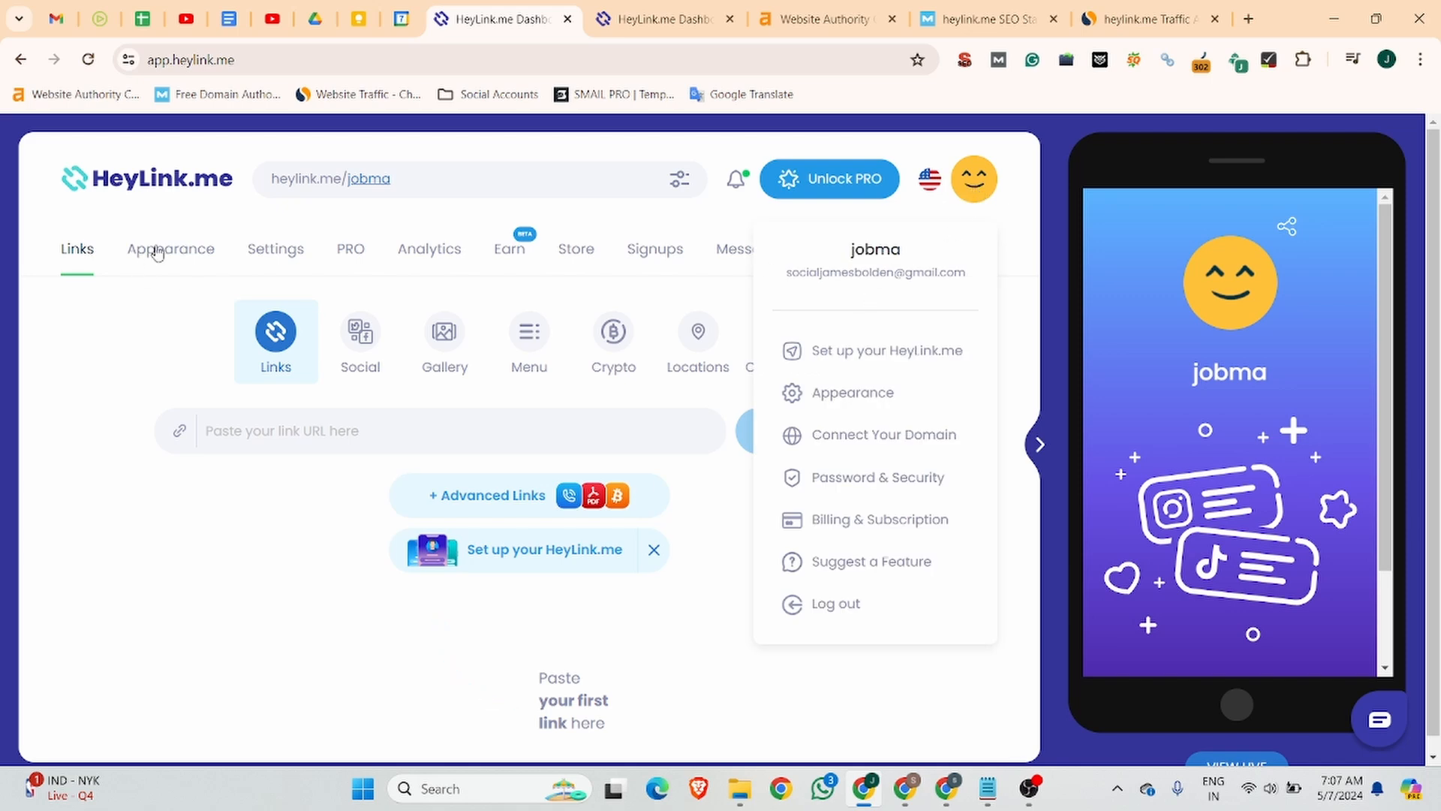
{"action": "left_click", "coordinate": [179, 259]}
{"action": "left_click", "coordinate": [179, 259]}
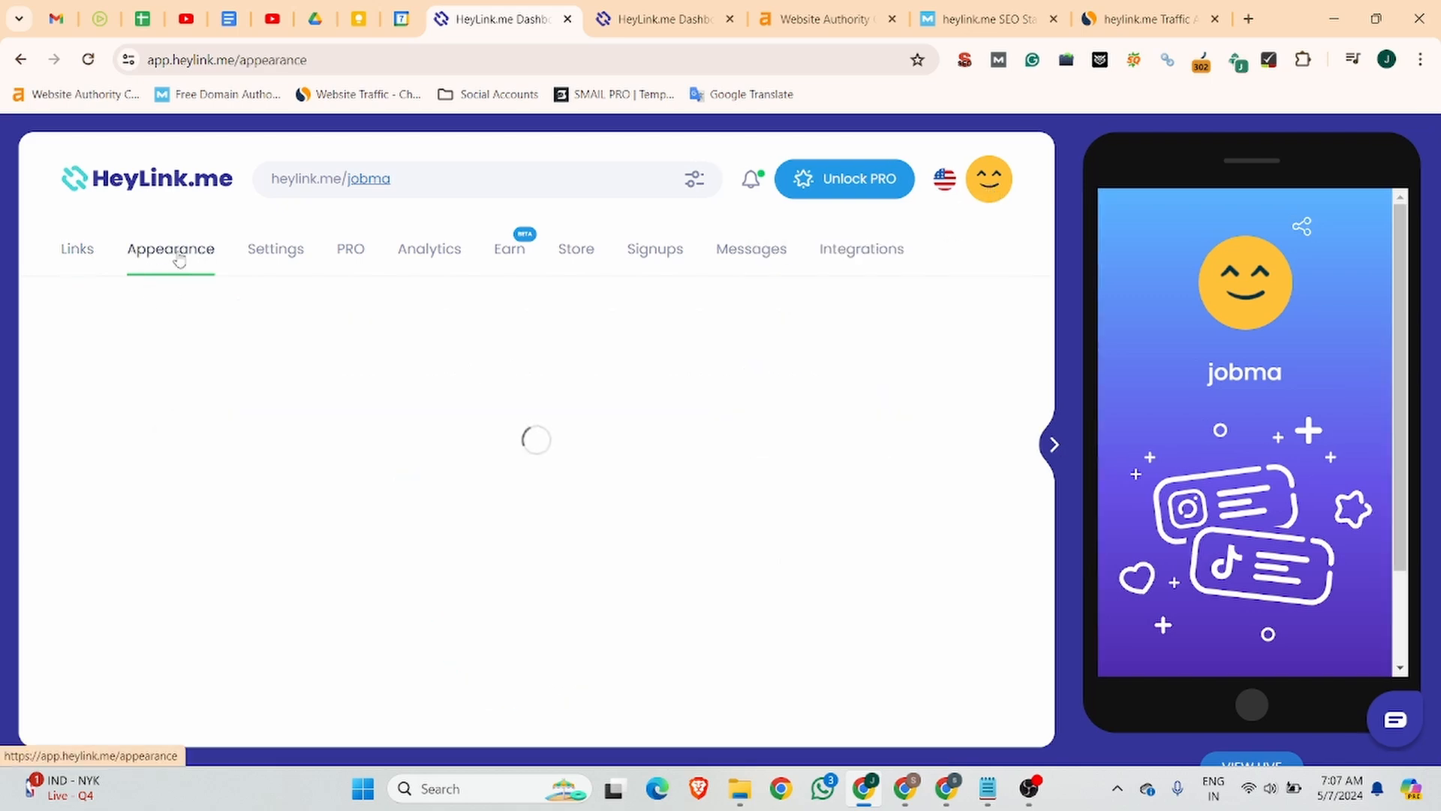
{"action": "scroll", "coordinate": [601, 454], "scroll_direction": "down", "scroll_amount": 3}
{"action": "scroll", "coordinate": [663, 458], "scroll_direction": "down", "scroll_amount": 2}
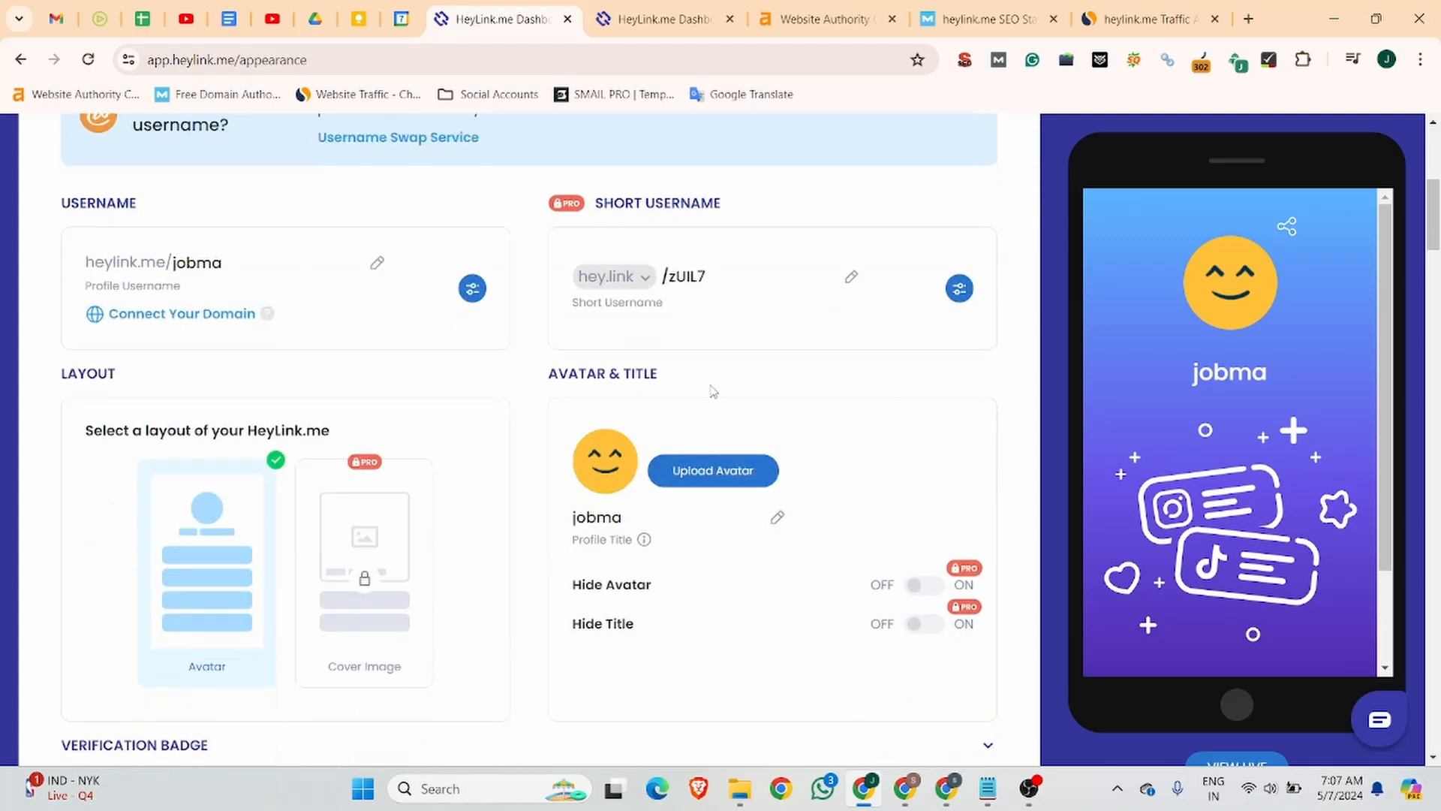
{"action": "left_click", "coordinate": [713, 473]}
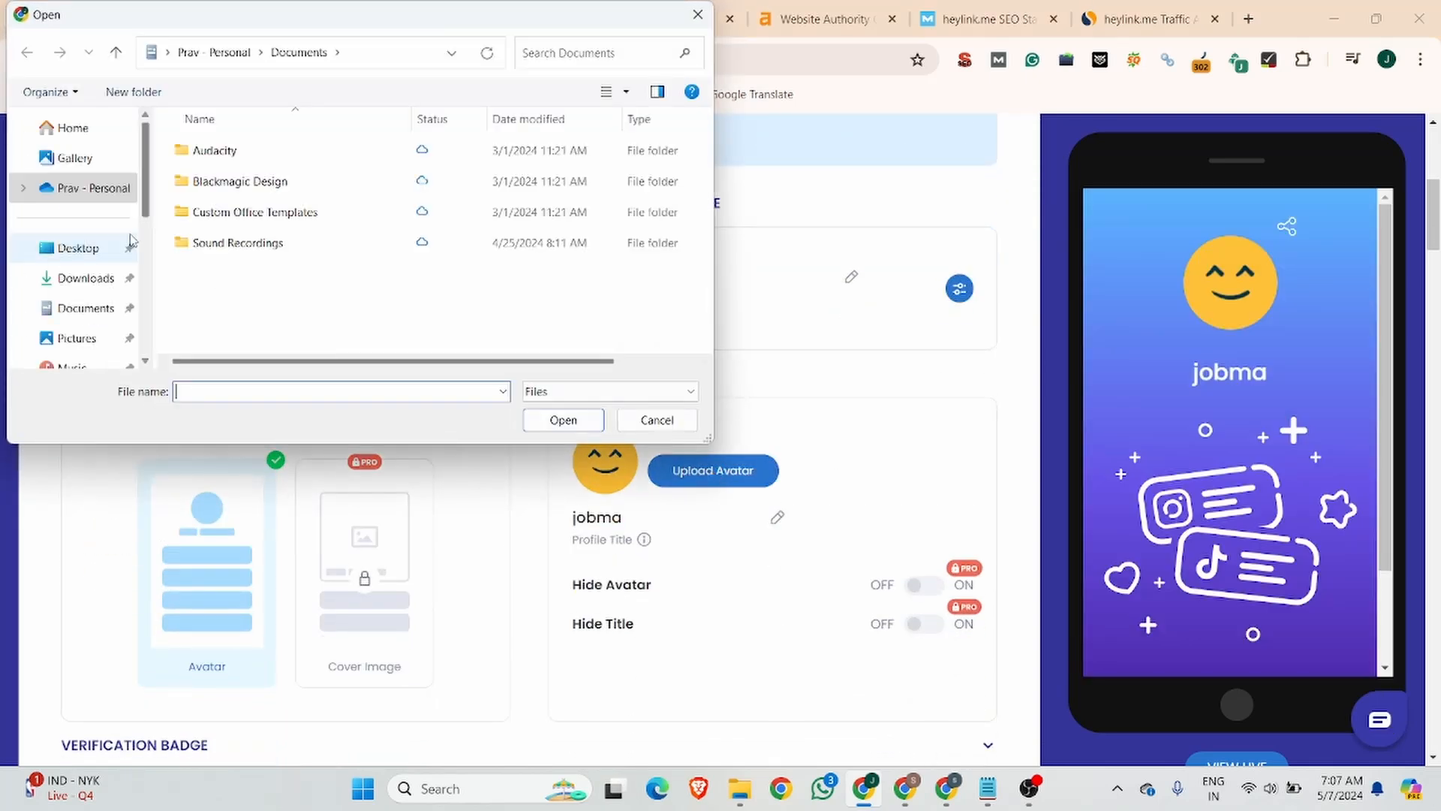
{"action": "left_click", "coordinate": [85, 278]}
{"action": "scroll", "coordinate": [255, 302], "scroll_direction": "down", "scroll_amount": 2}
{"action": "scroll", "coordinate": [255, 302], "scroll_direction": "down", "scroll_amount": 2}
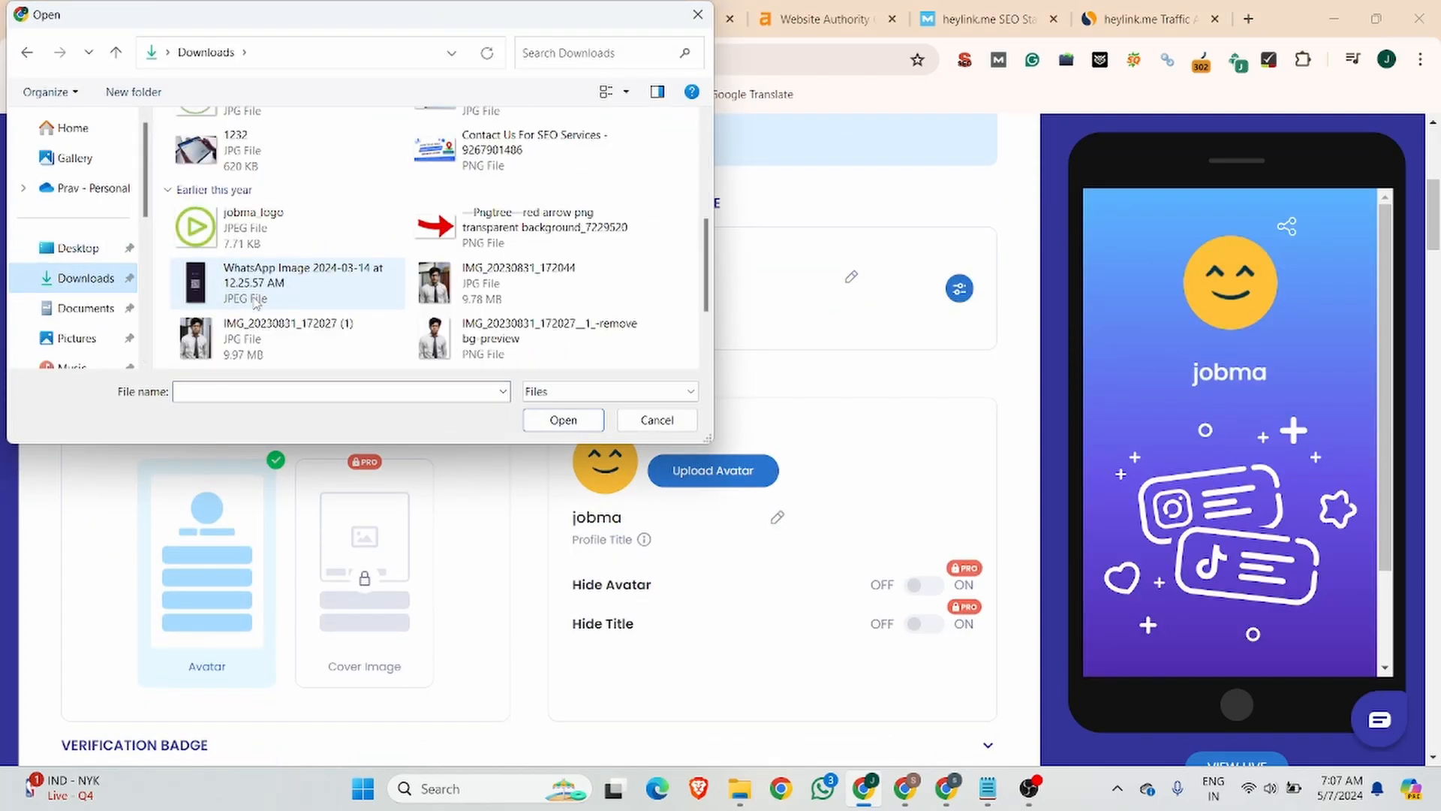
{"action": "left_click", "coordinate": [255, 225]}
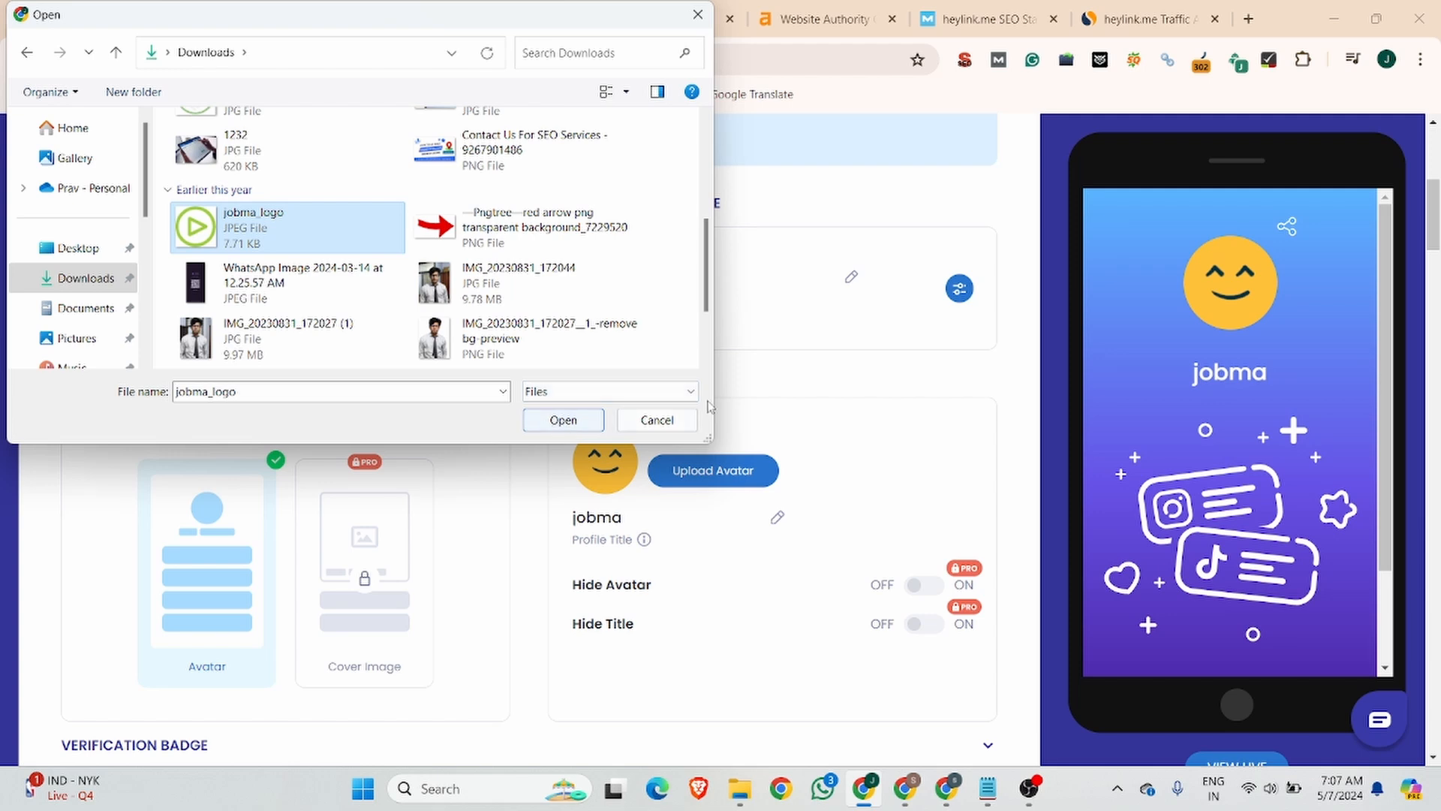
{"action": "left_click", "coordinate": [561, 420]}
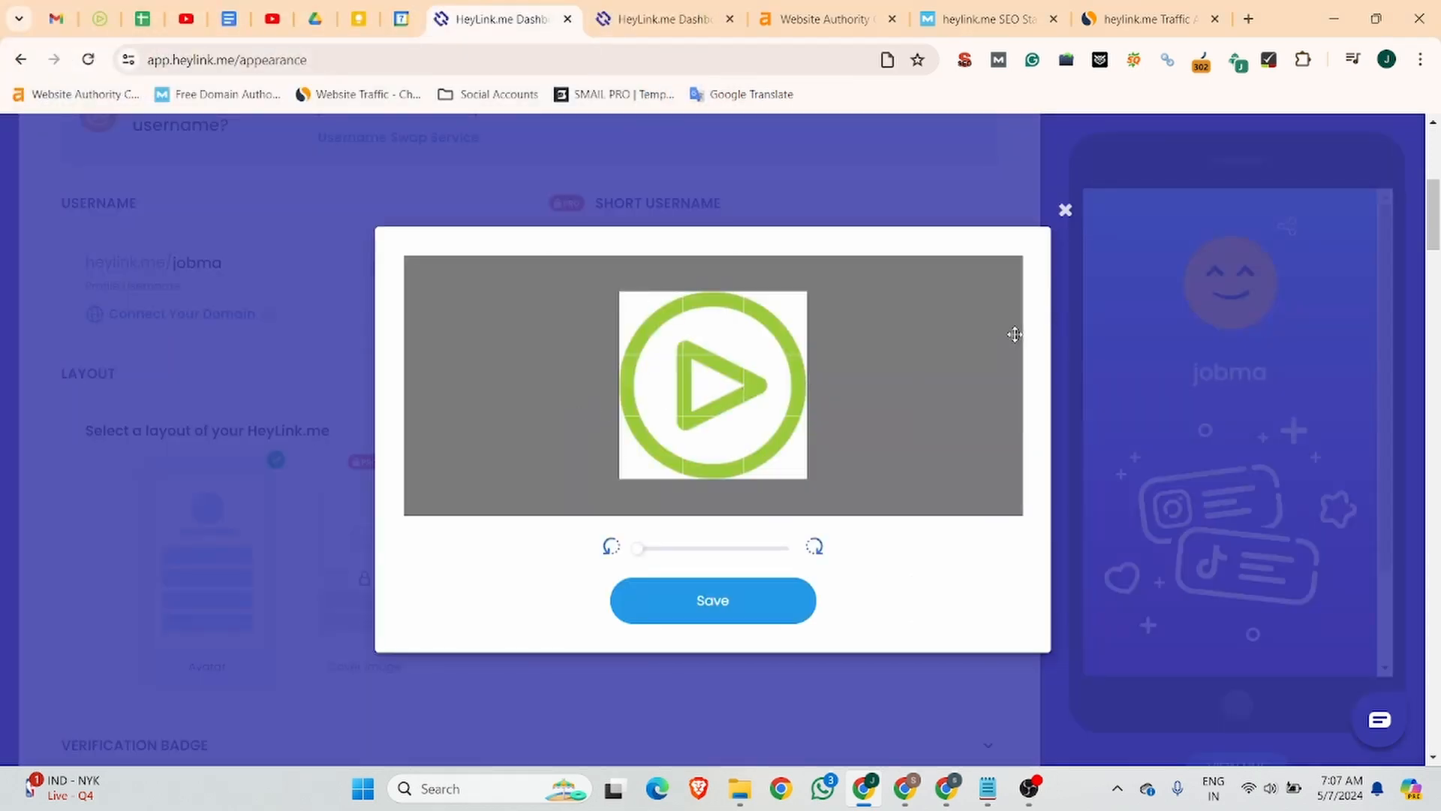
{"action": "left_click", "coordinate": [713, 604]}
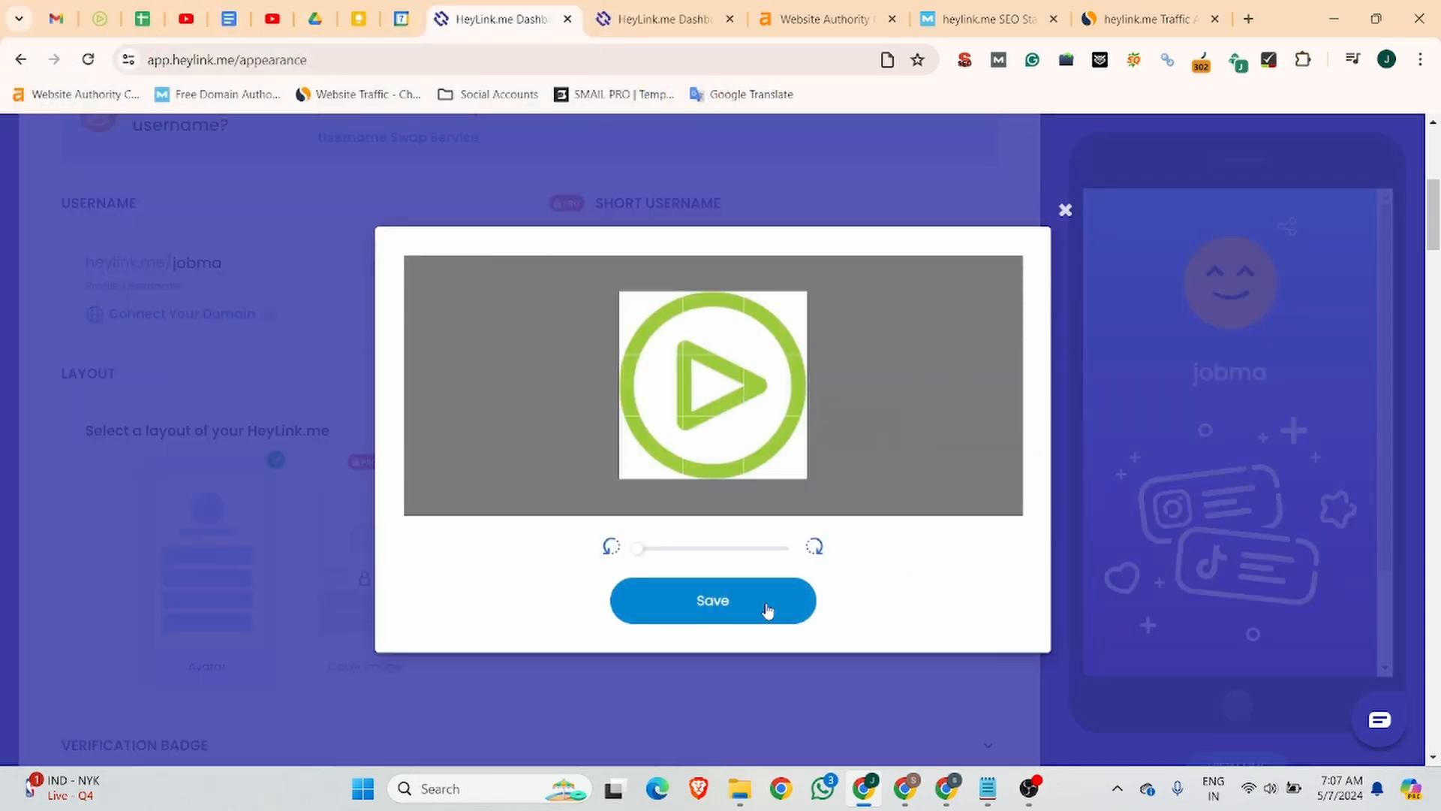
Review the Appearance settings for the profile's avatar, username and HeyLink.me page shortcut.
{"action": "scroll", "coordinate": [782, 398], "scroll_direction": "down", "scroll_amount": 5}
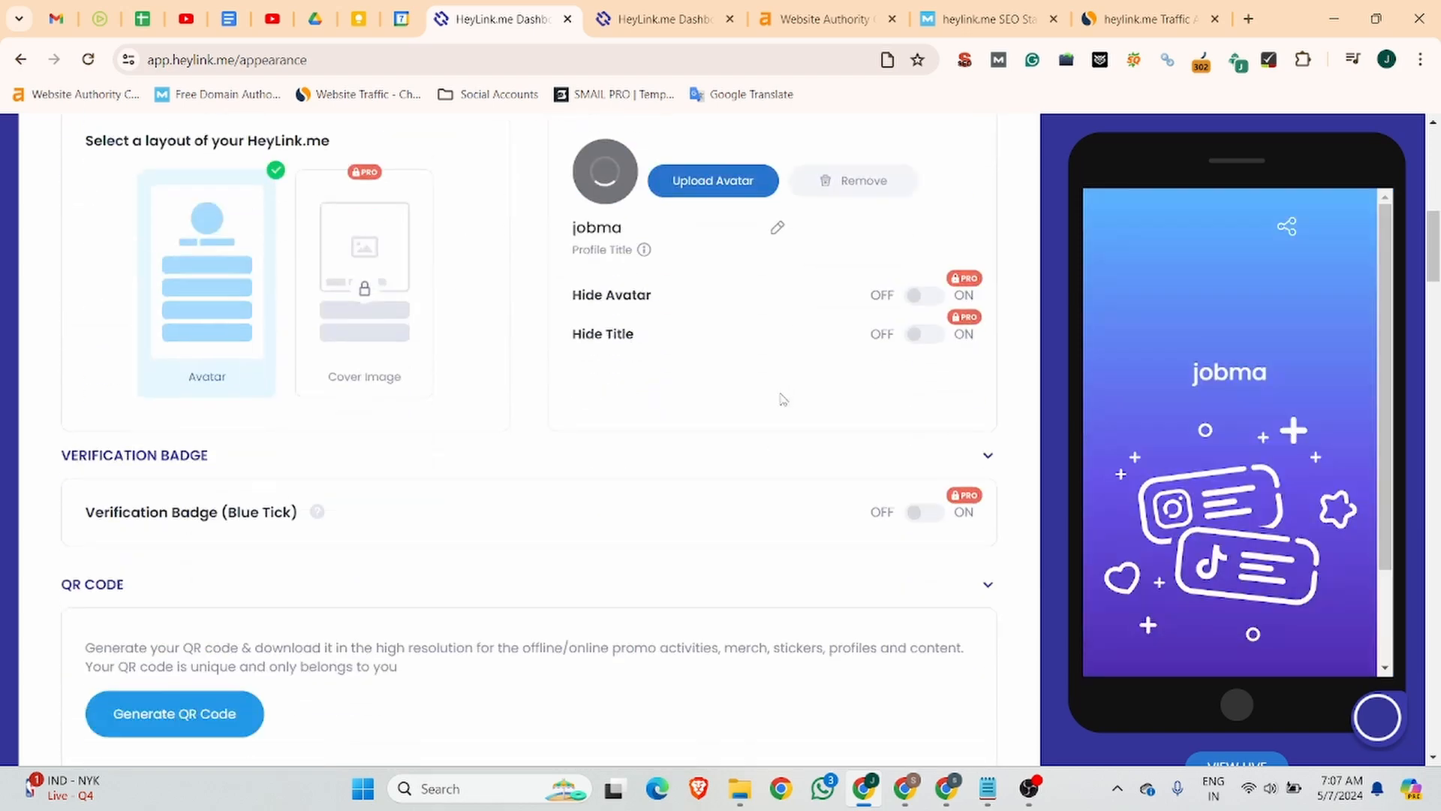
{"action": "scroll", "coordinate": [782, 398], "scroll_direction": "up", "scroll_amount": 9}
{"action": "scroll", "coordinate": [782, 398], "scroll_direction": "down", "scroll_amount": 1}
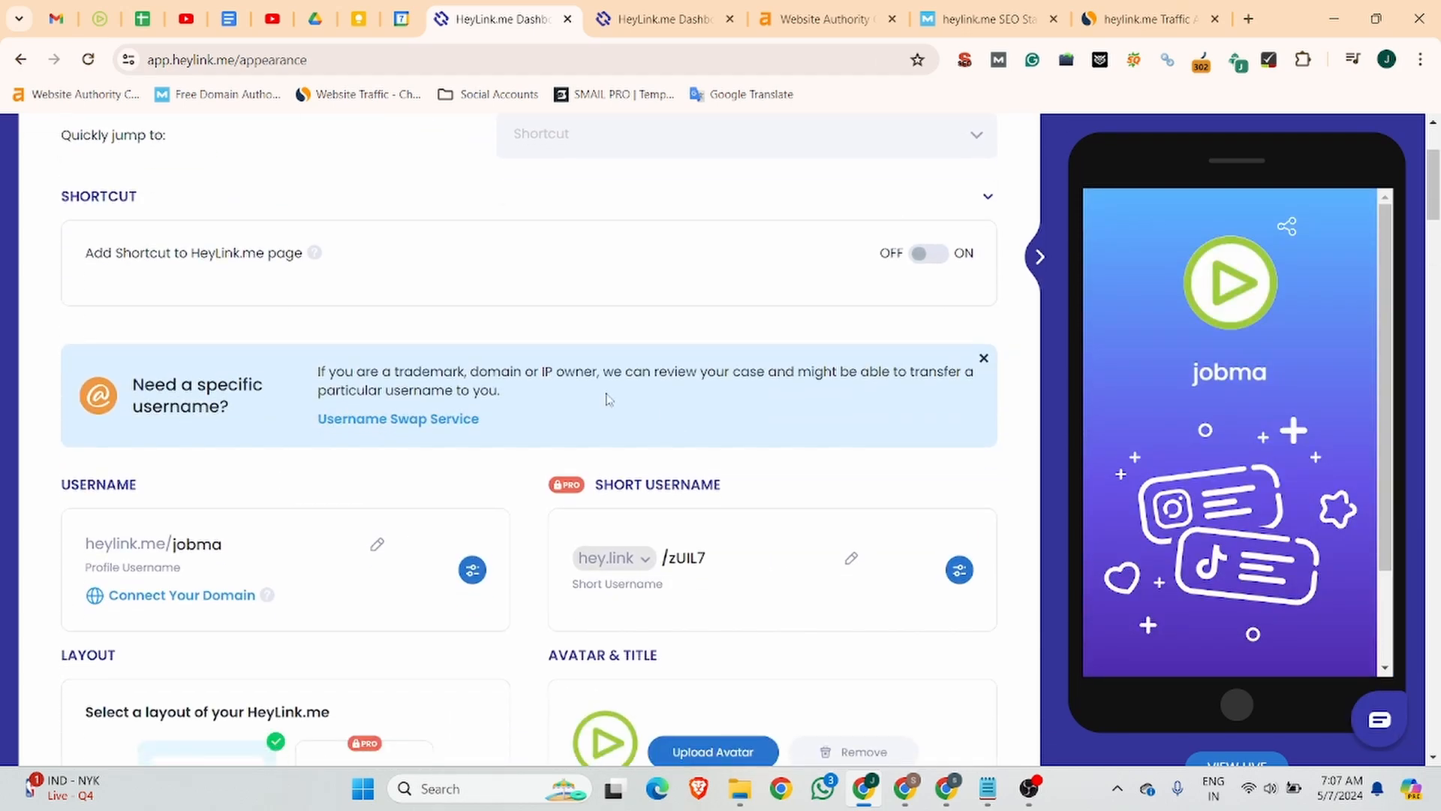
{"action": "left_click", "coordinate": [259, 544]}
{"action": "scroll", "coordinate": [440, 306], "scroll_direction": "up", "scroll_amount": 3}
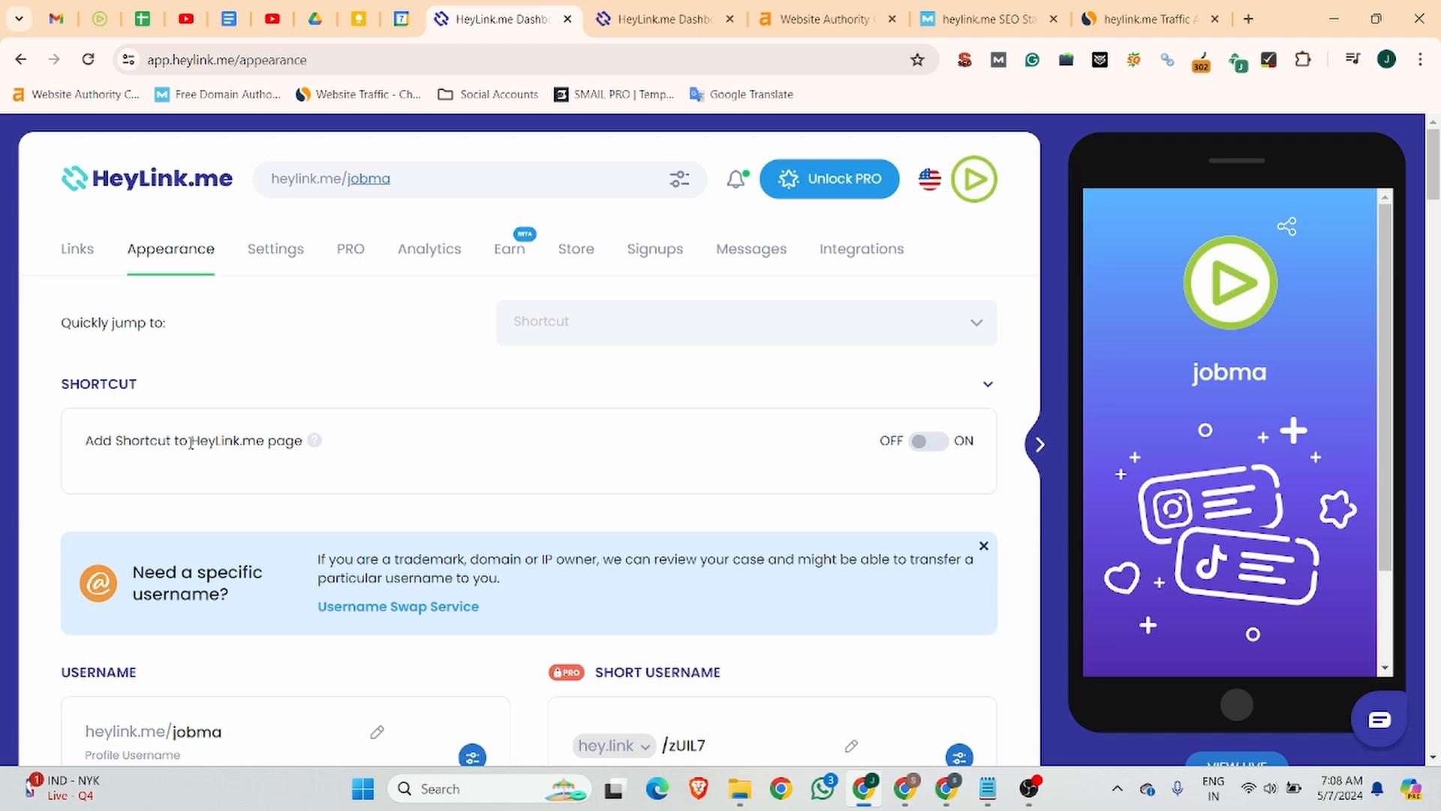
{"action": "double_click", "coordinate": [101, 440]}
{"action": "left_click", "coordinate": [213, 450]}
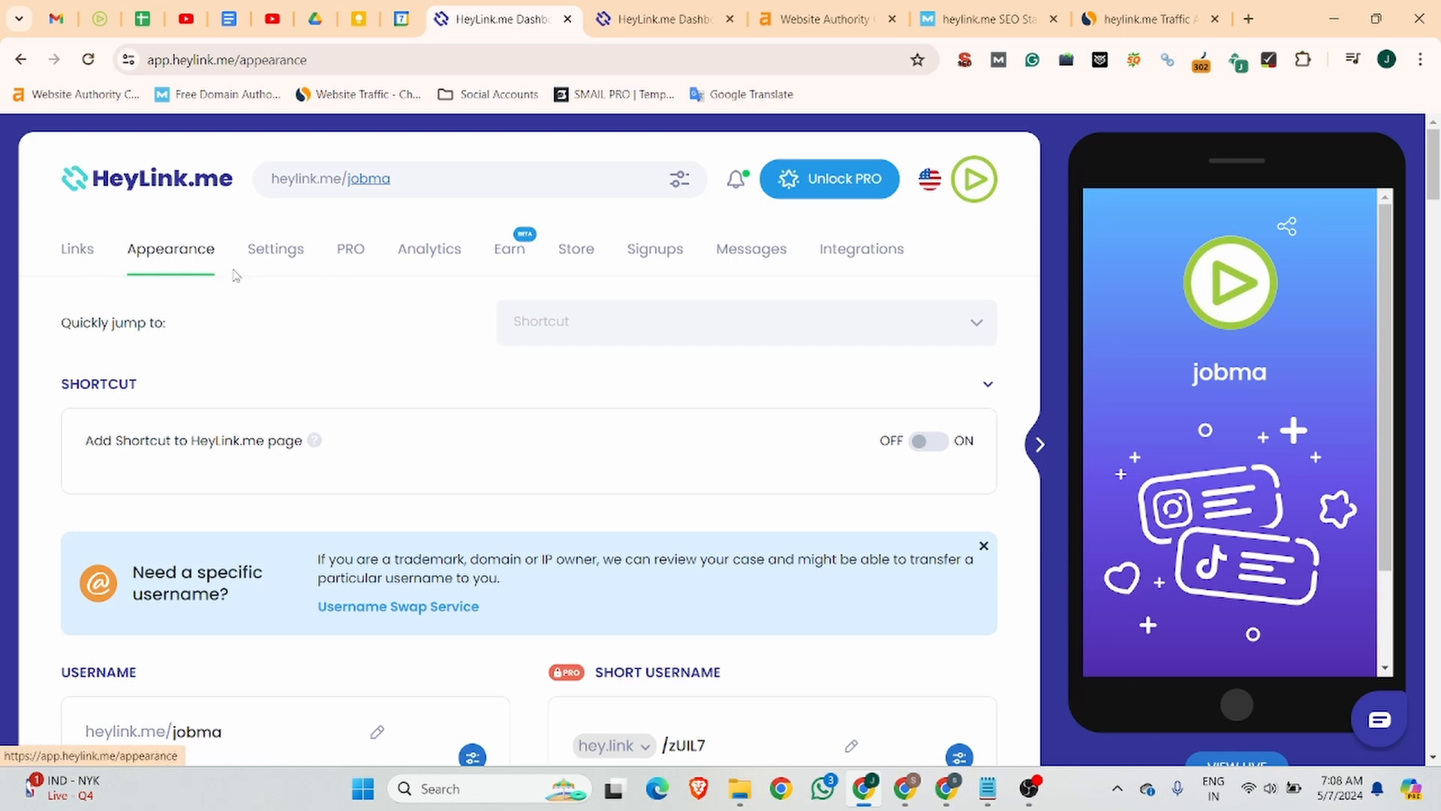
{"action": "left_click", "coordinate": [78, 256]}
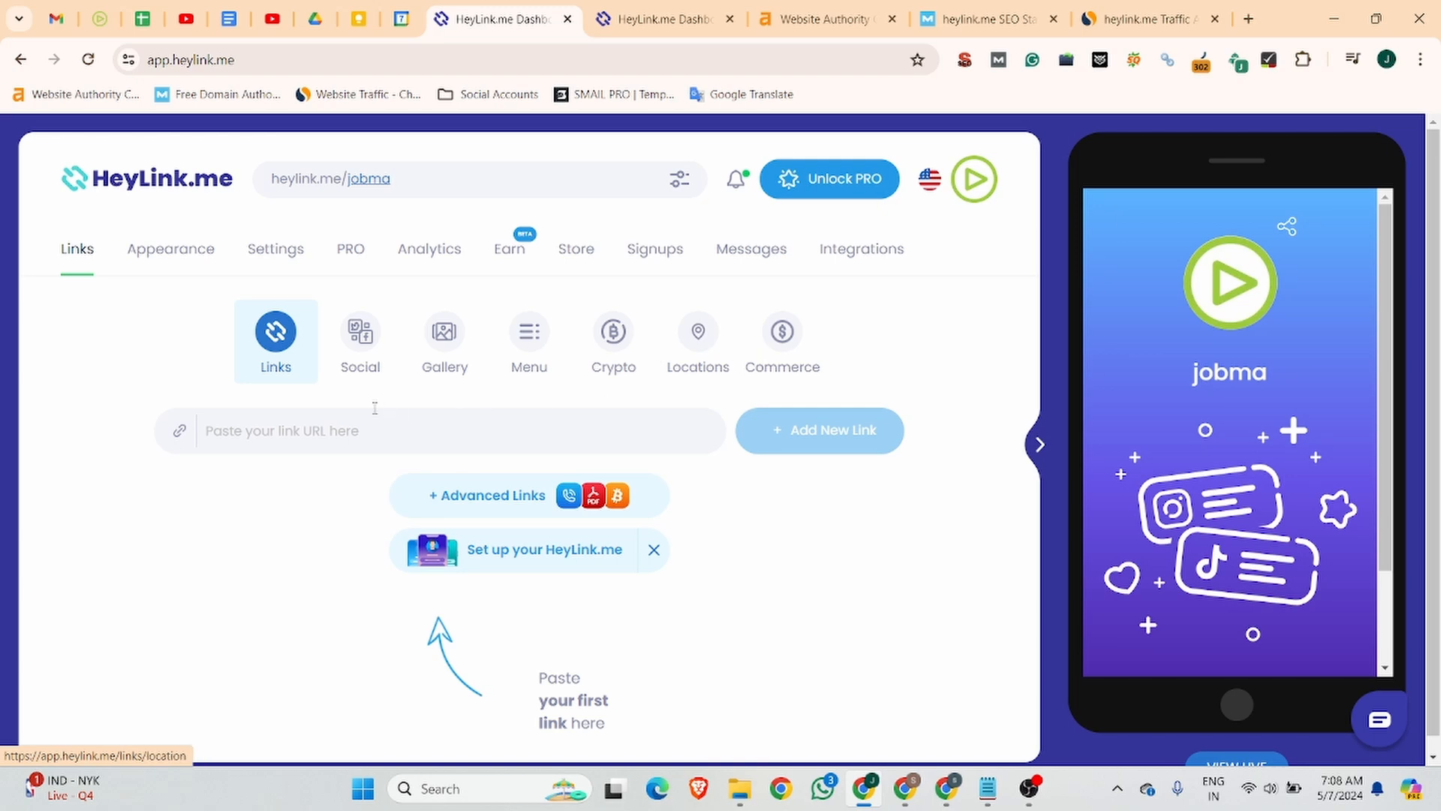
{"action": "left_click", "coordinate": [257, 429]}
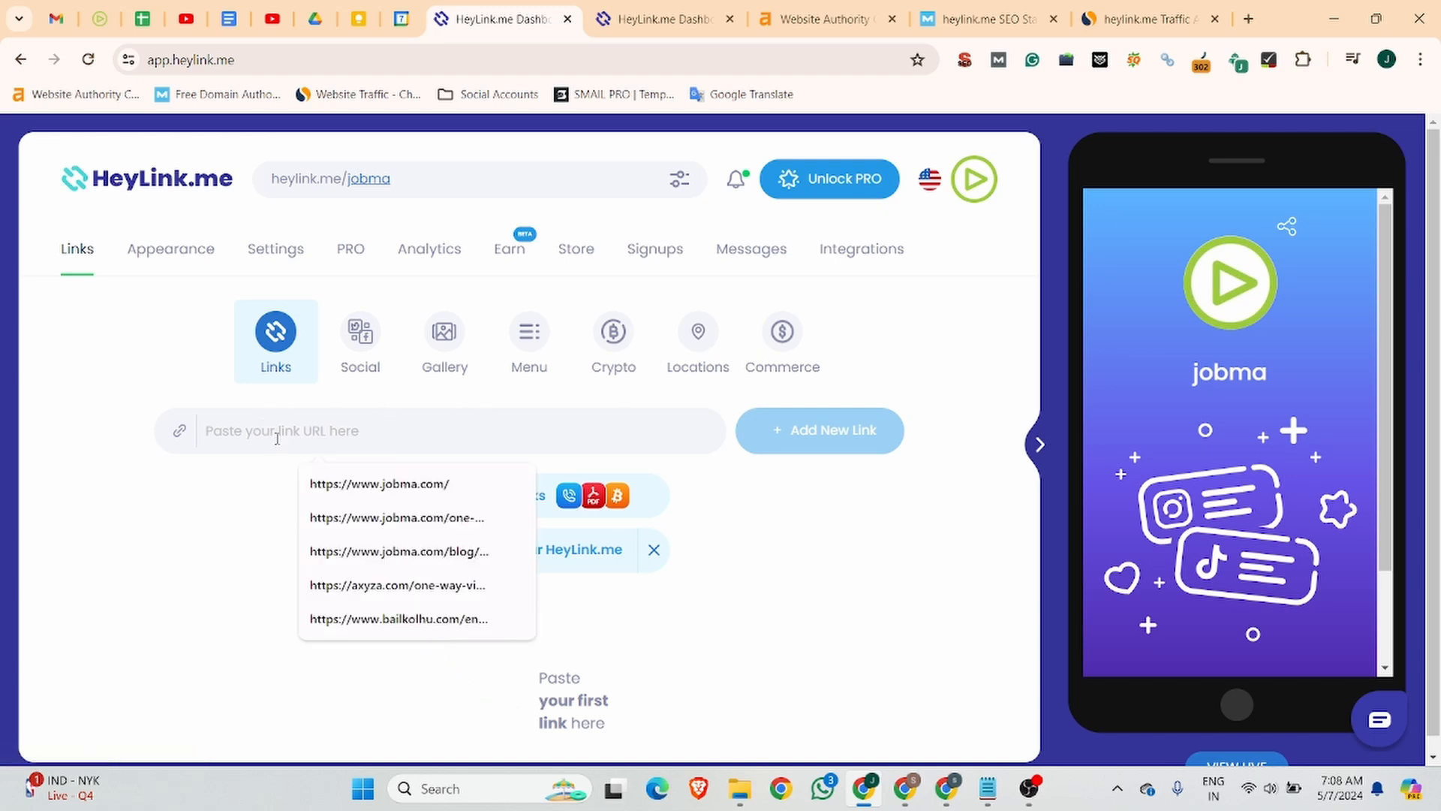
{"action": "left_click", "coordinate": [403, 489]}
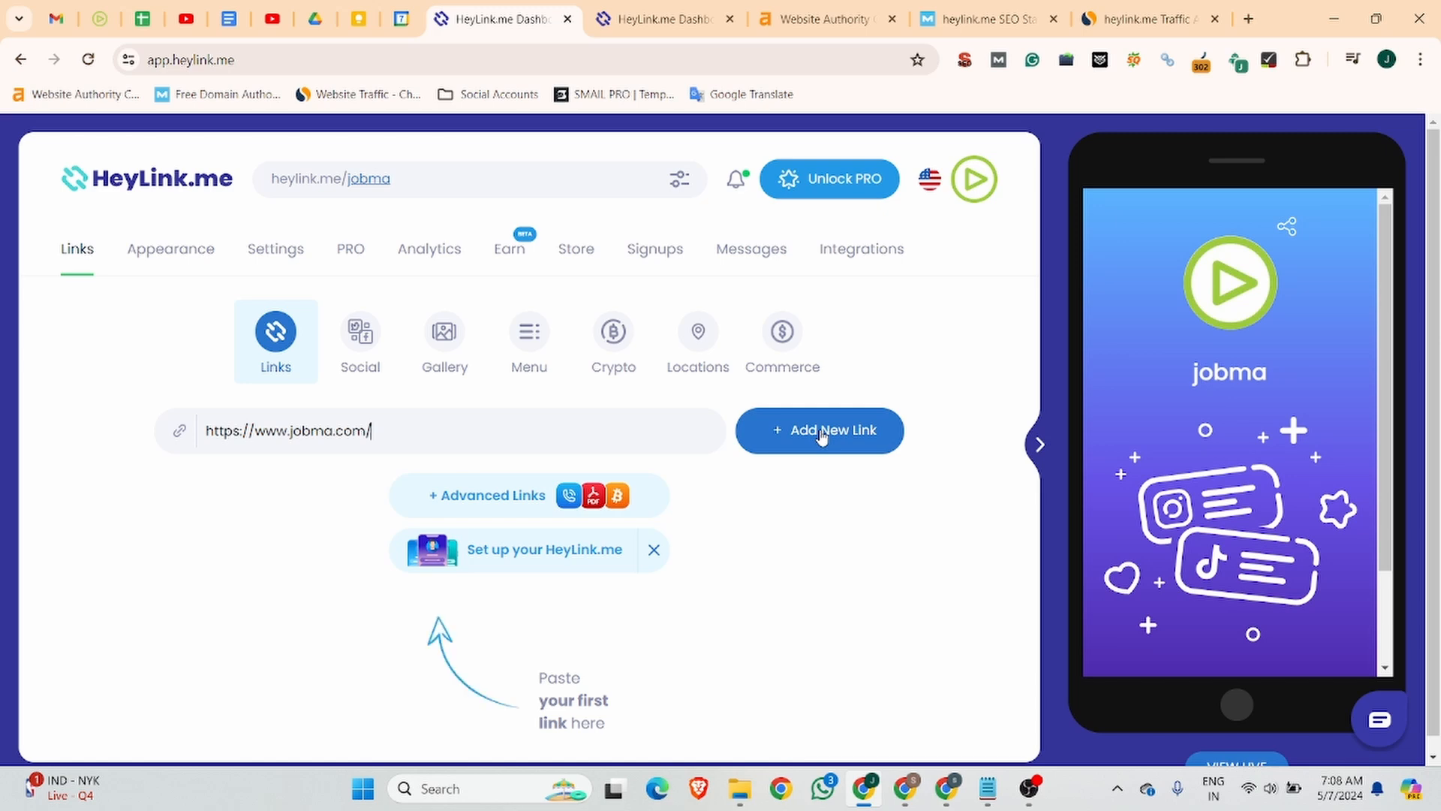
{"action": "left_click", "coordinate": [781, 432]}
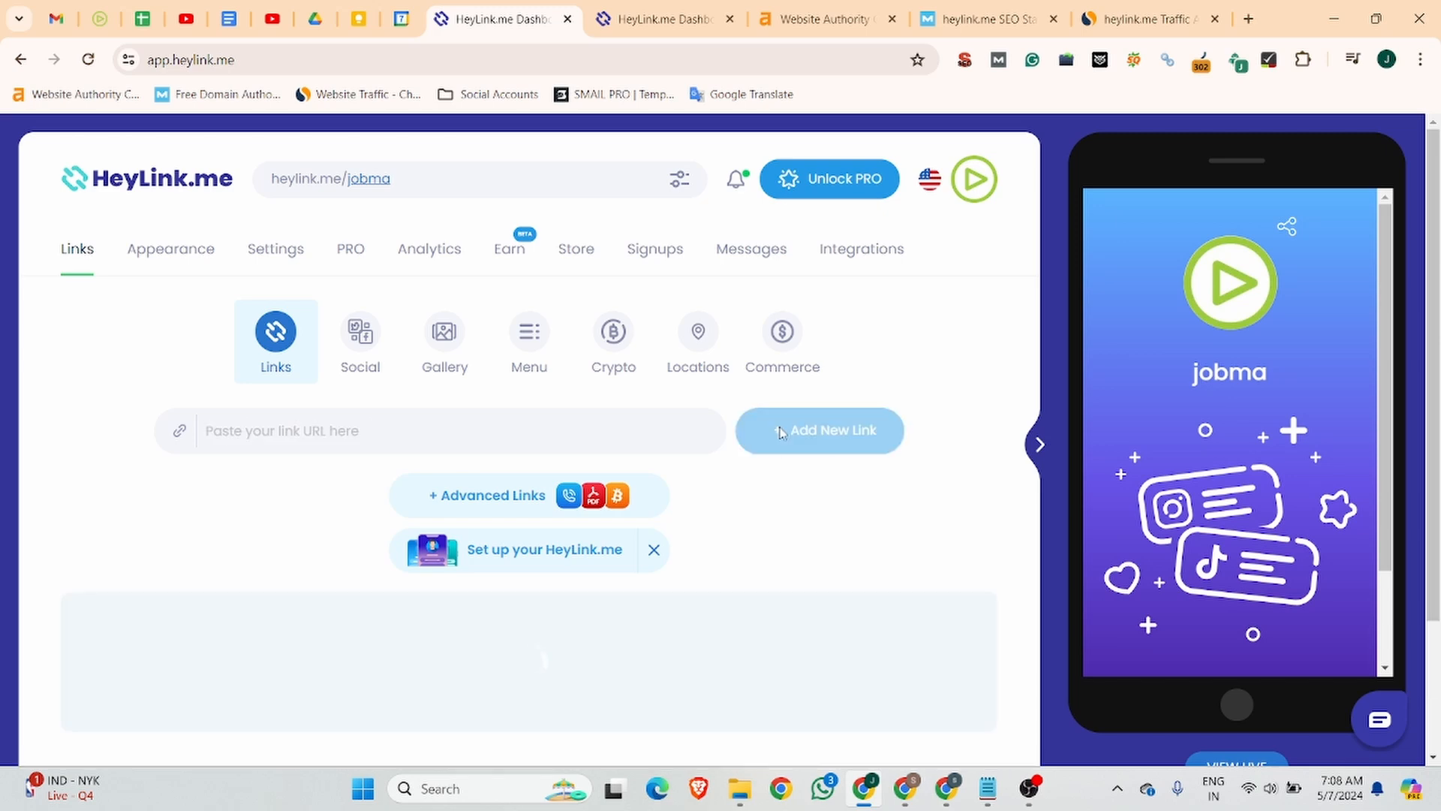
{"action": "scroll", "coordinate": [593, 428], "scroll_direction": "down", "scroll_amount": 2}
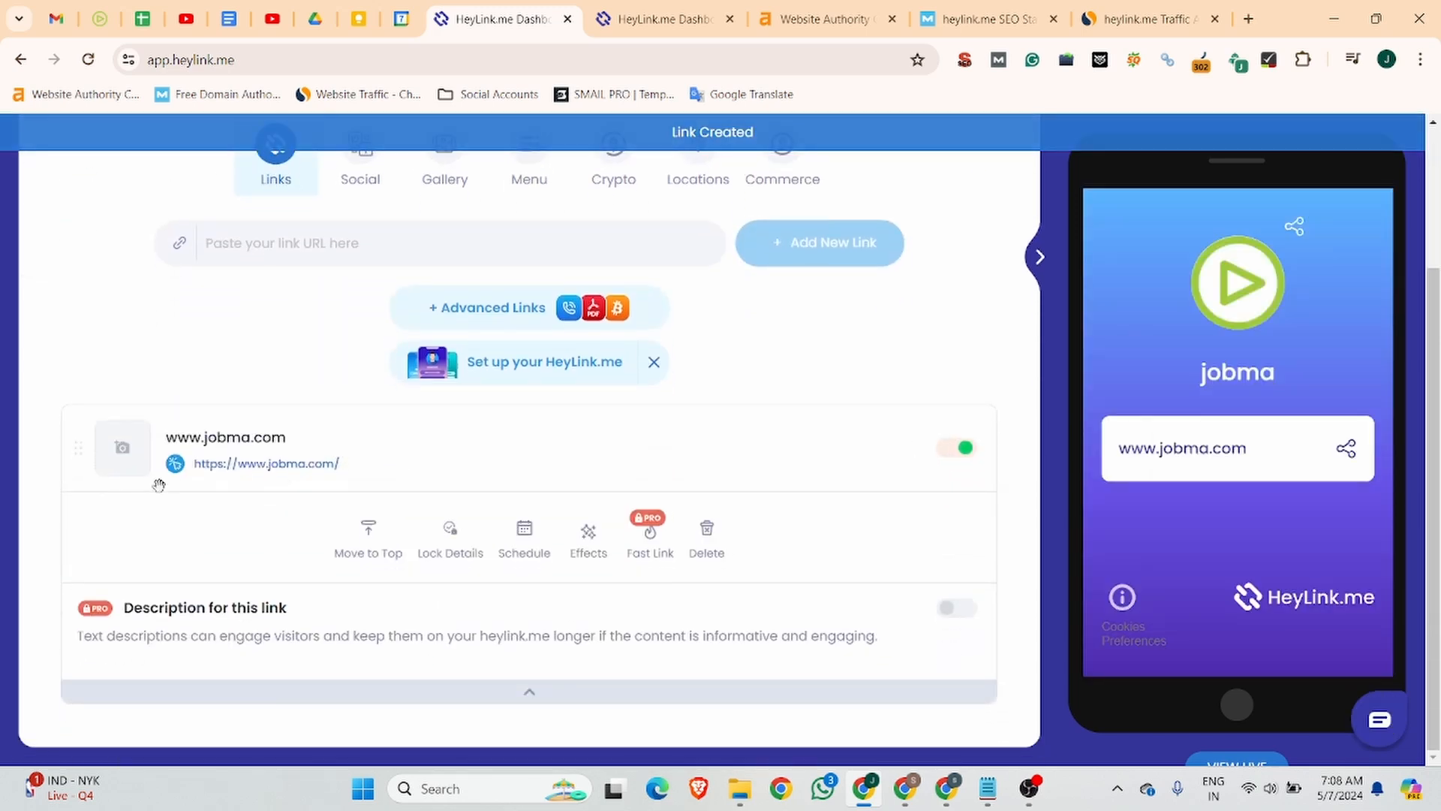
{"action": "left_click_drag", "start_coordinate": [337, 435], "coordinate": [149, 447]}
{"action": "left_click", "coordinate": [147, 447]}
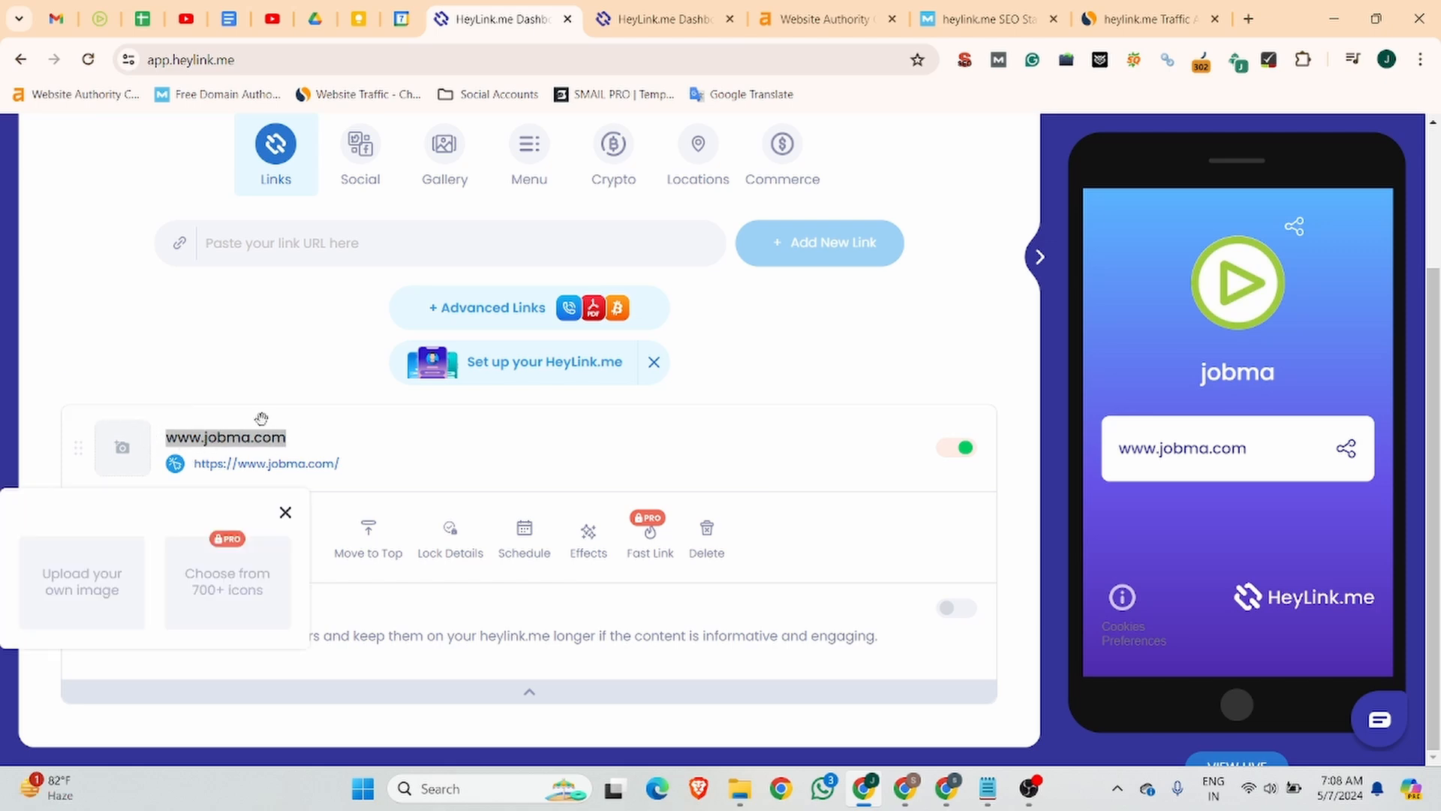
{"action": "type", "text": "Best"}
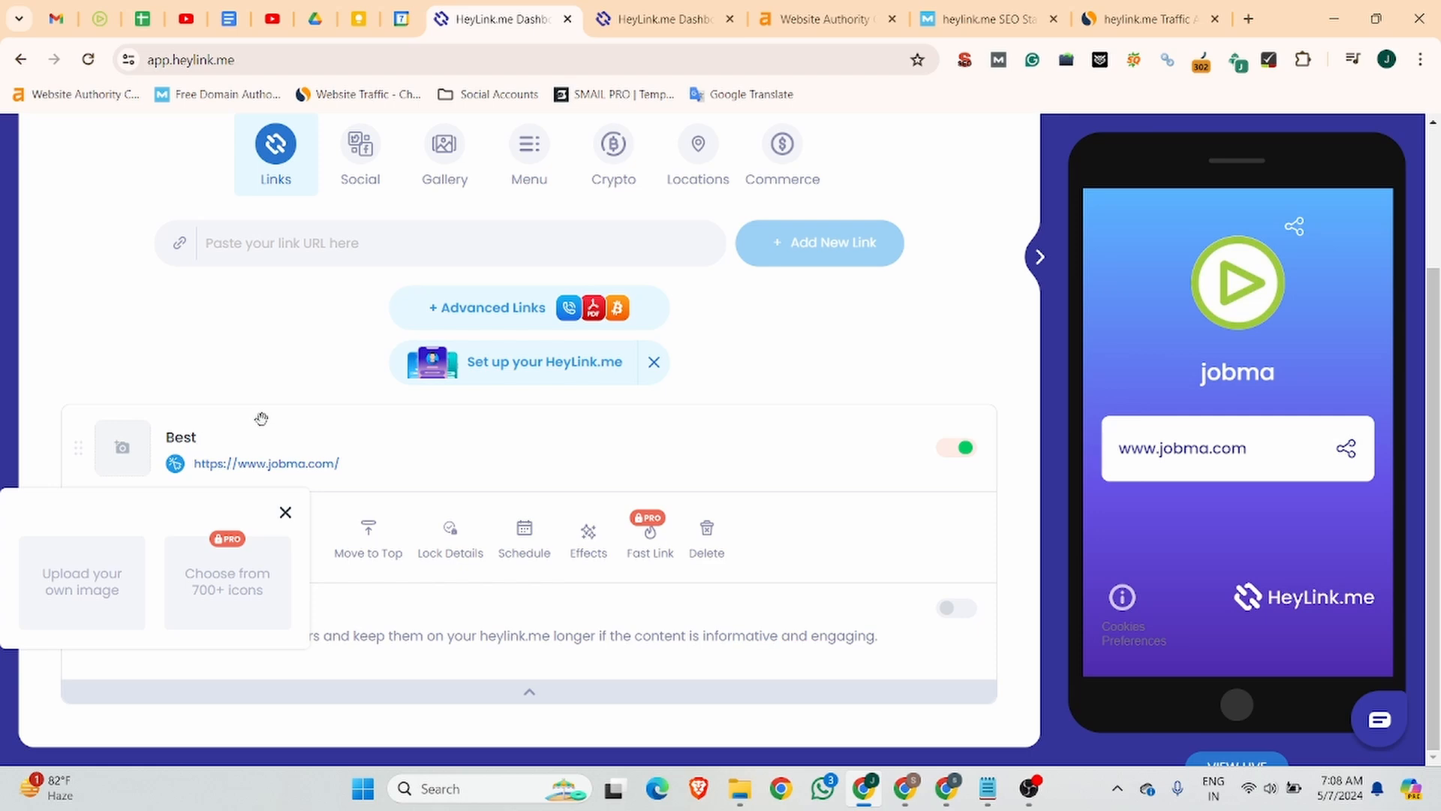
Copy "Best video interview platform | Jobma" from the Business Listing document and set it as the title of the jobma.com link.
{"action": "left_click", "coordinate": [229, 20]}
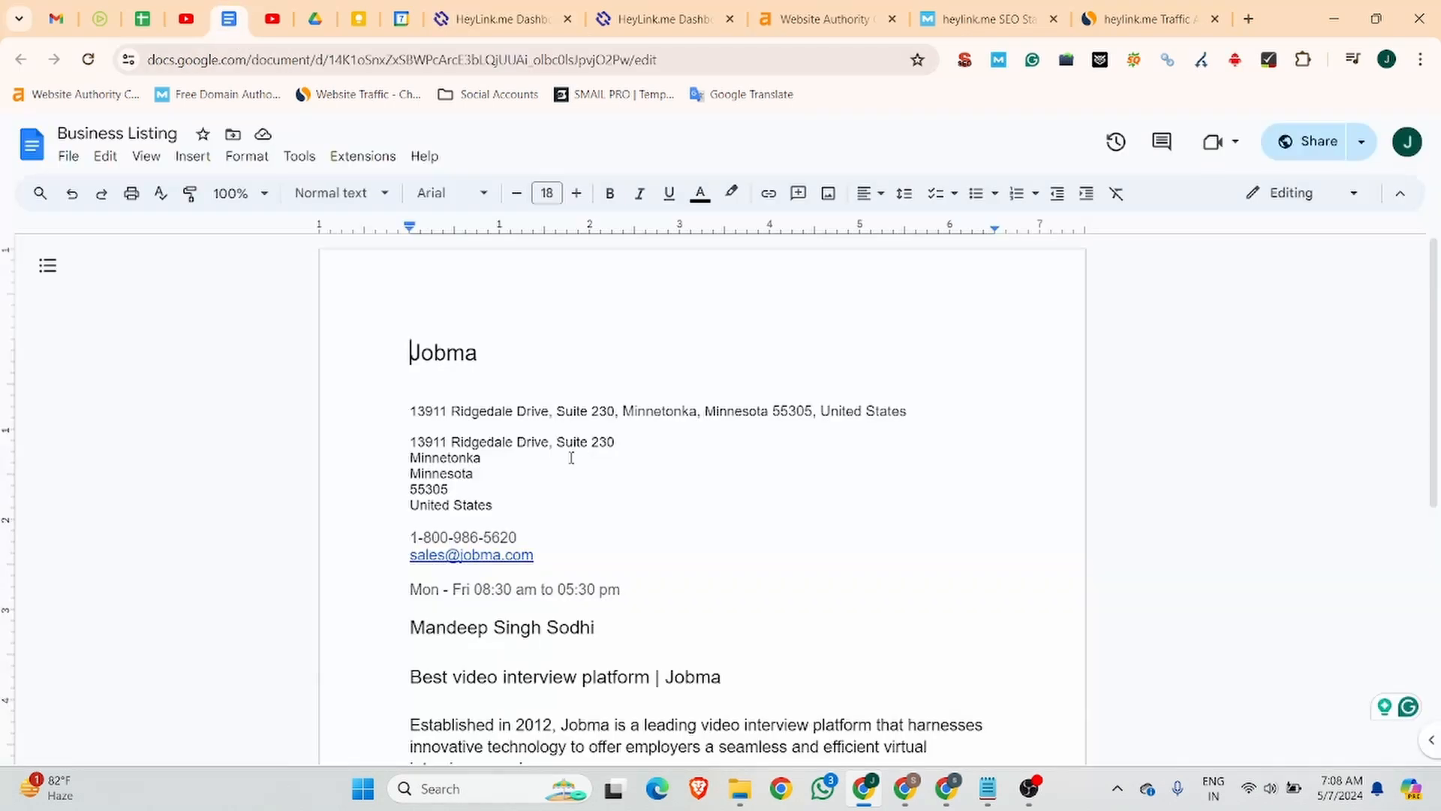
{"action": "left_click", "coordinate": [727, 676]}
{"action": "double_click", "coordinate": [403, 682]}
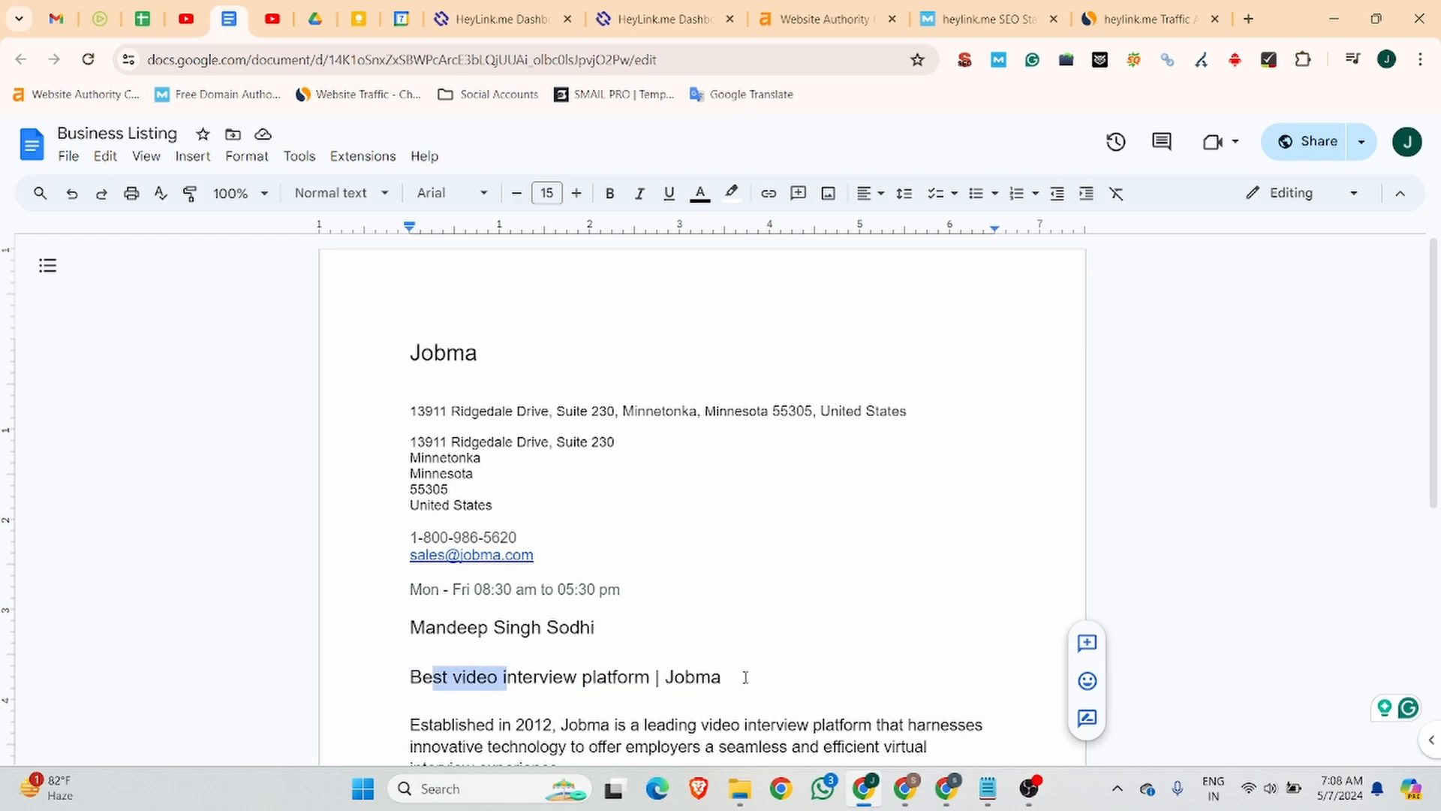
{"action": "left_click_drag", "start_coordinate": [746, 680], "coordinate": [352, 677]}
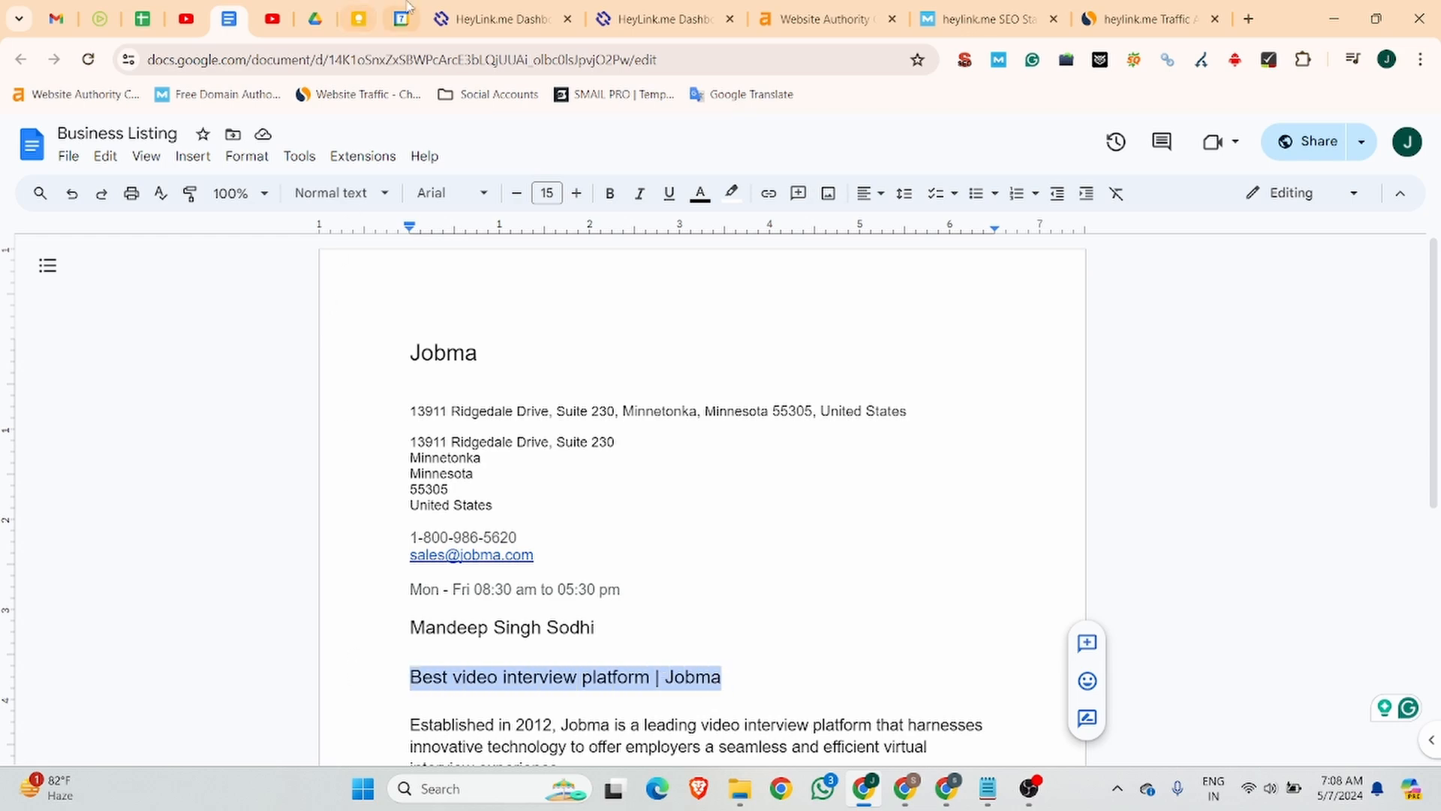
{"action": "left_click", "coordinate": [502, 19]}
{"action": "left_click", "coordinate": [227, 441]}
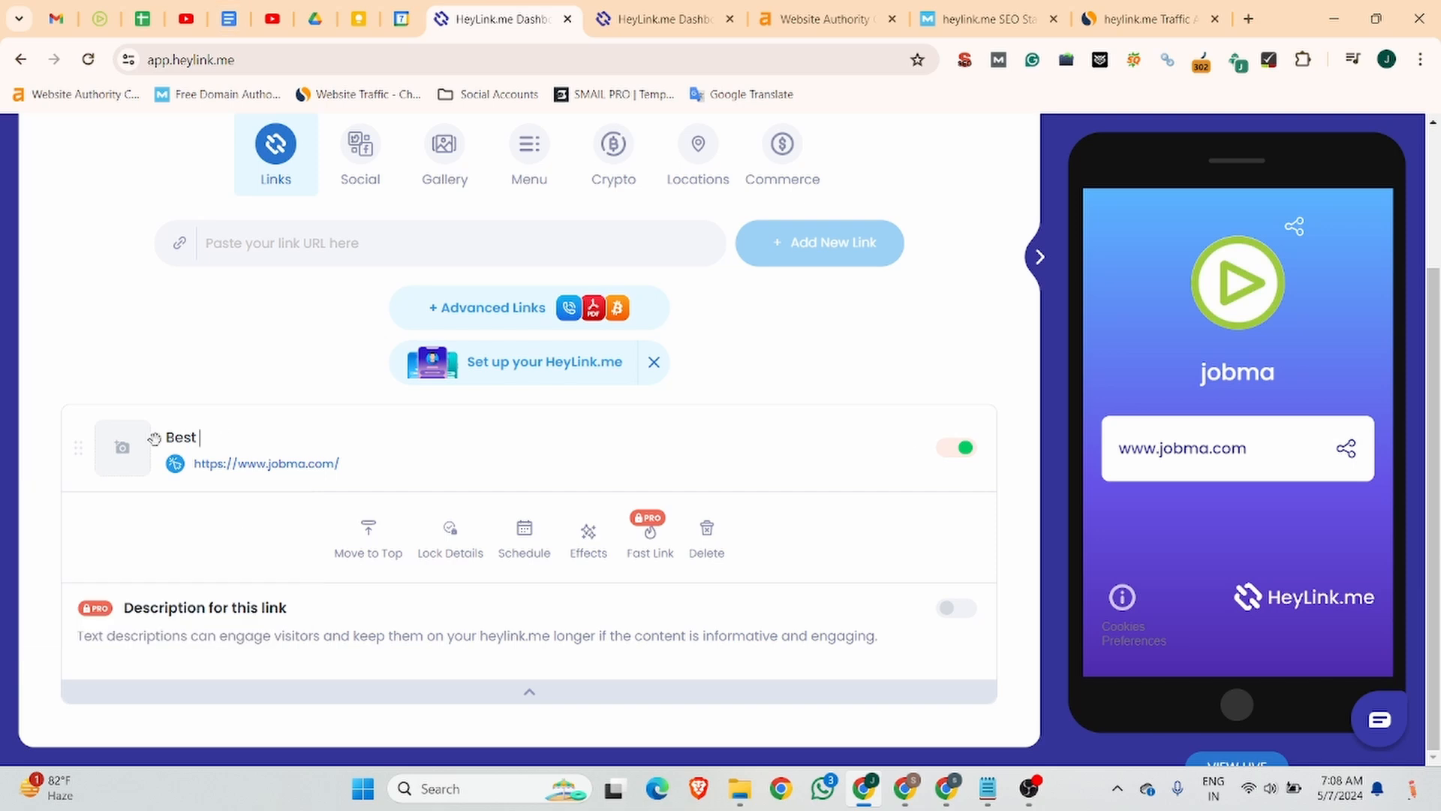
{"action": "double_click", "coordinate": [224, 441]}
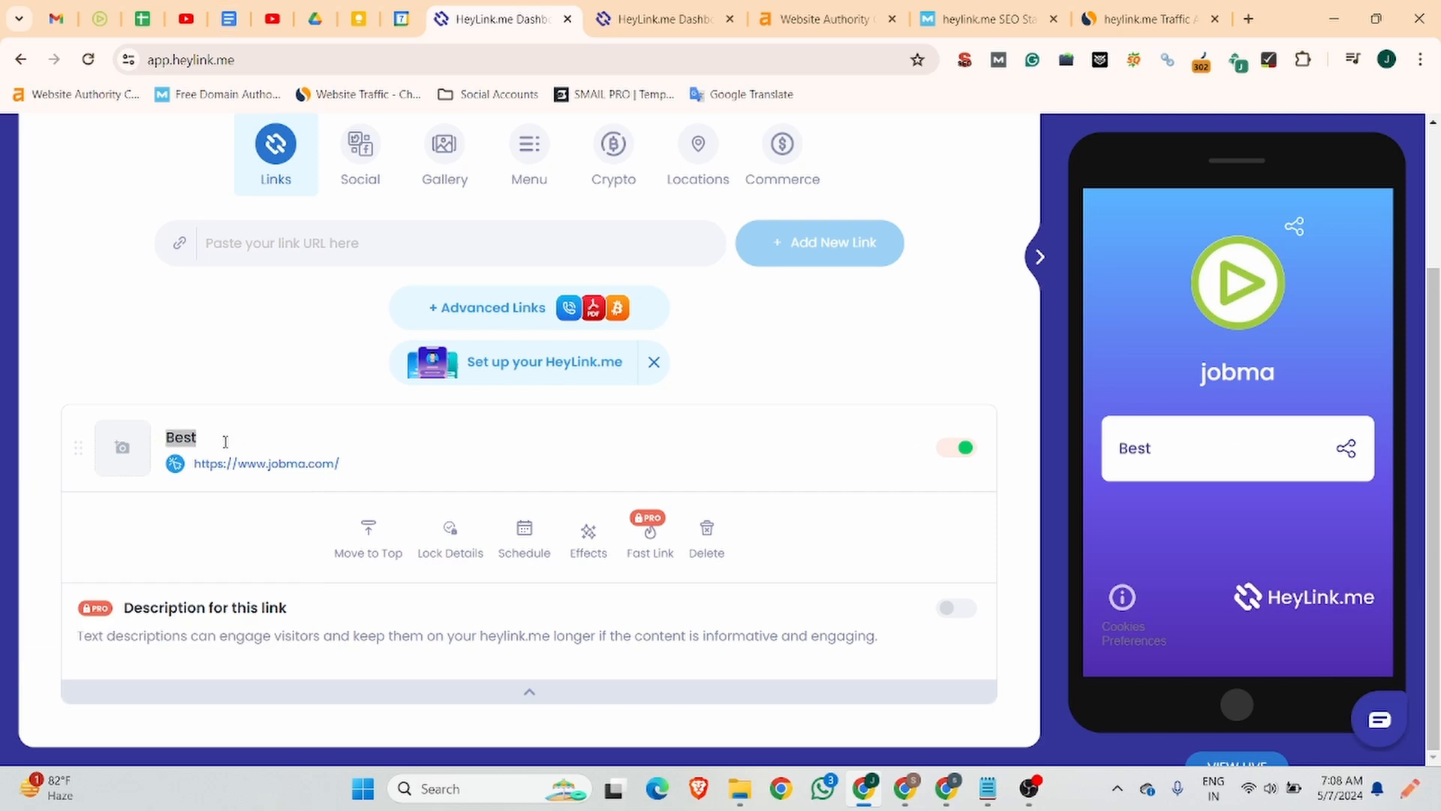
{"action": "type", "text": "Best video interview platform | Jobma"}
Upload the jobma_logo image from Downloads as the link's image, and close the PRO offer and the "Set up your HeyLink.me" banner.
{"action": "left_click", "coordinate": [122, 447]}
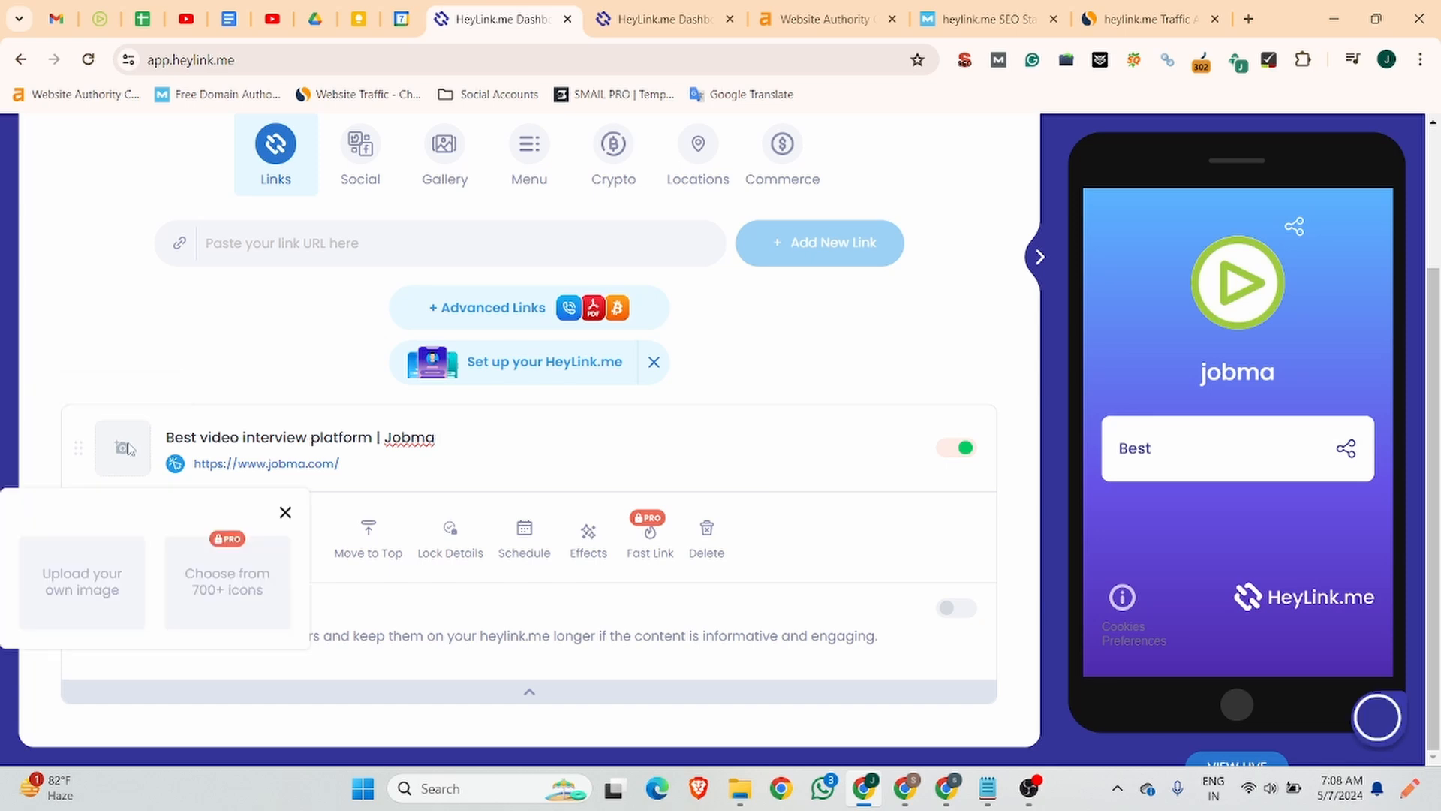
{"action": "left_click", "coordinate": [88, 575]}
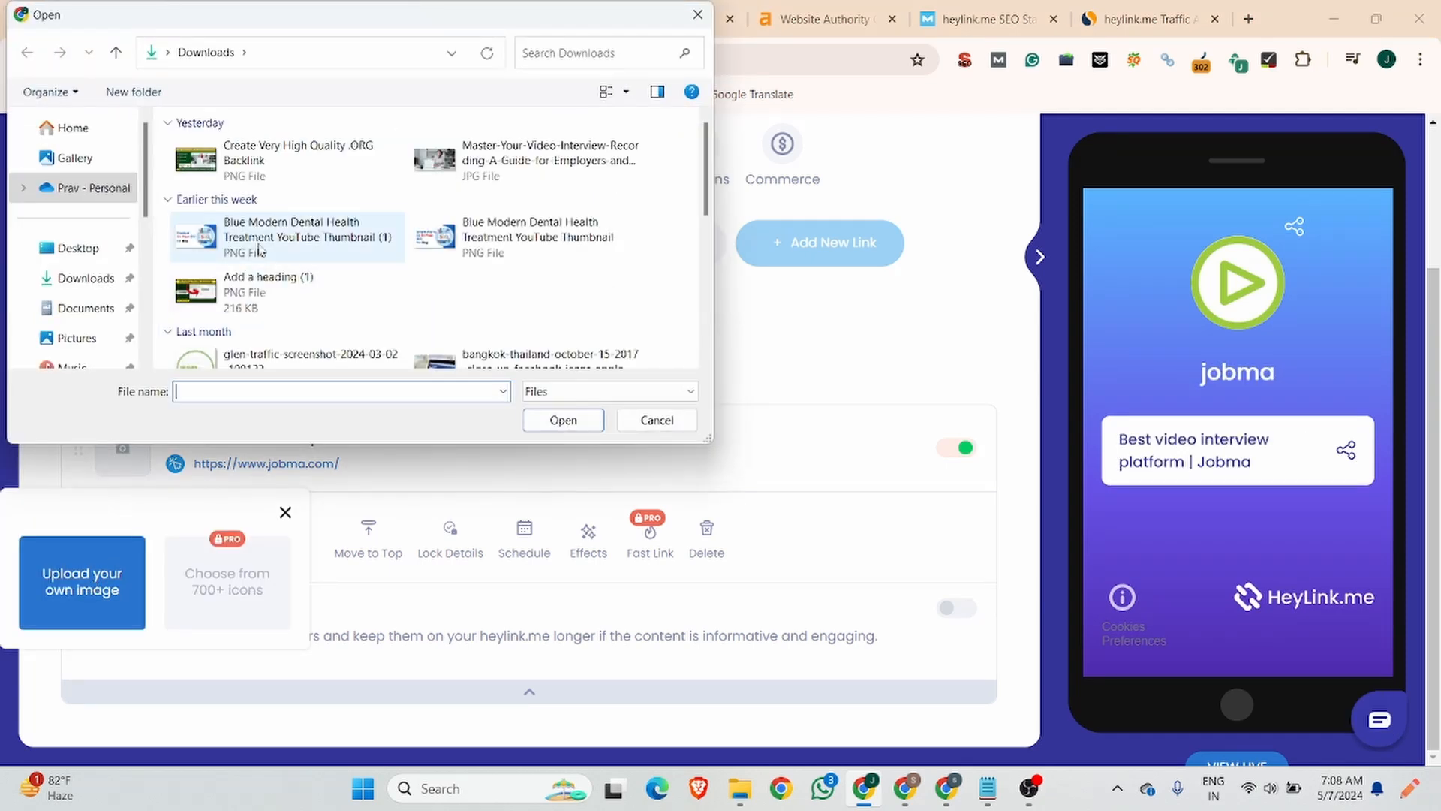
{"action": "scroll", "coordinate": [255, 338], "scroll_direction": "down", "scroll_amount": 5}
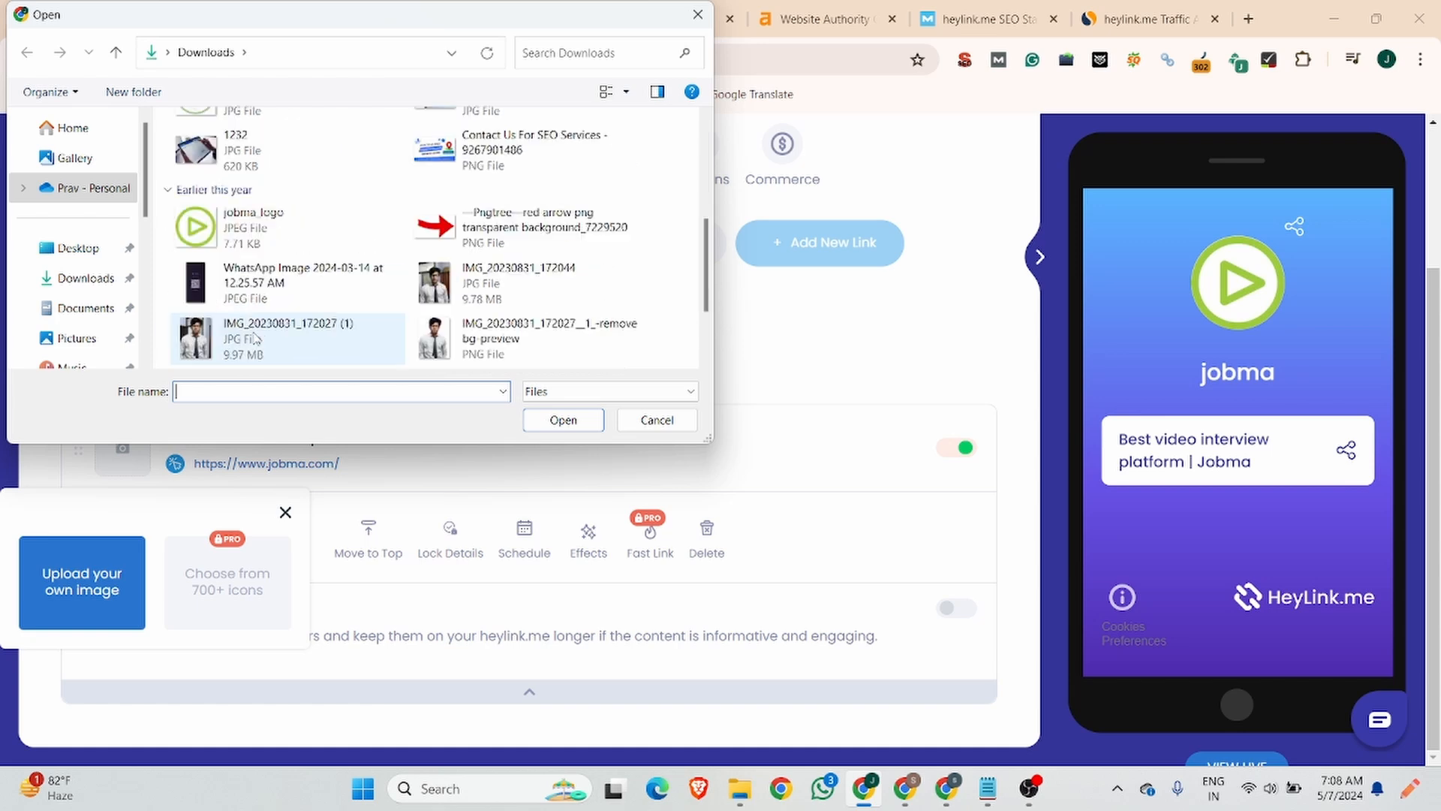
{"action": "double_click", "coordinate": [271, 237]}
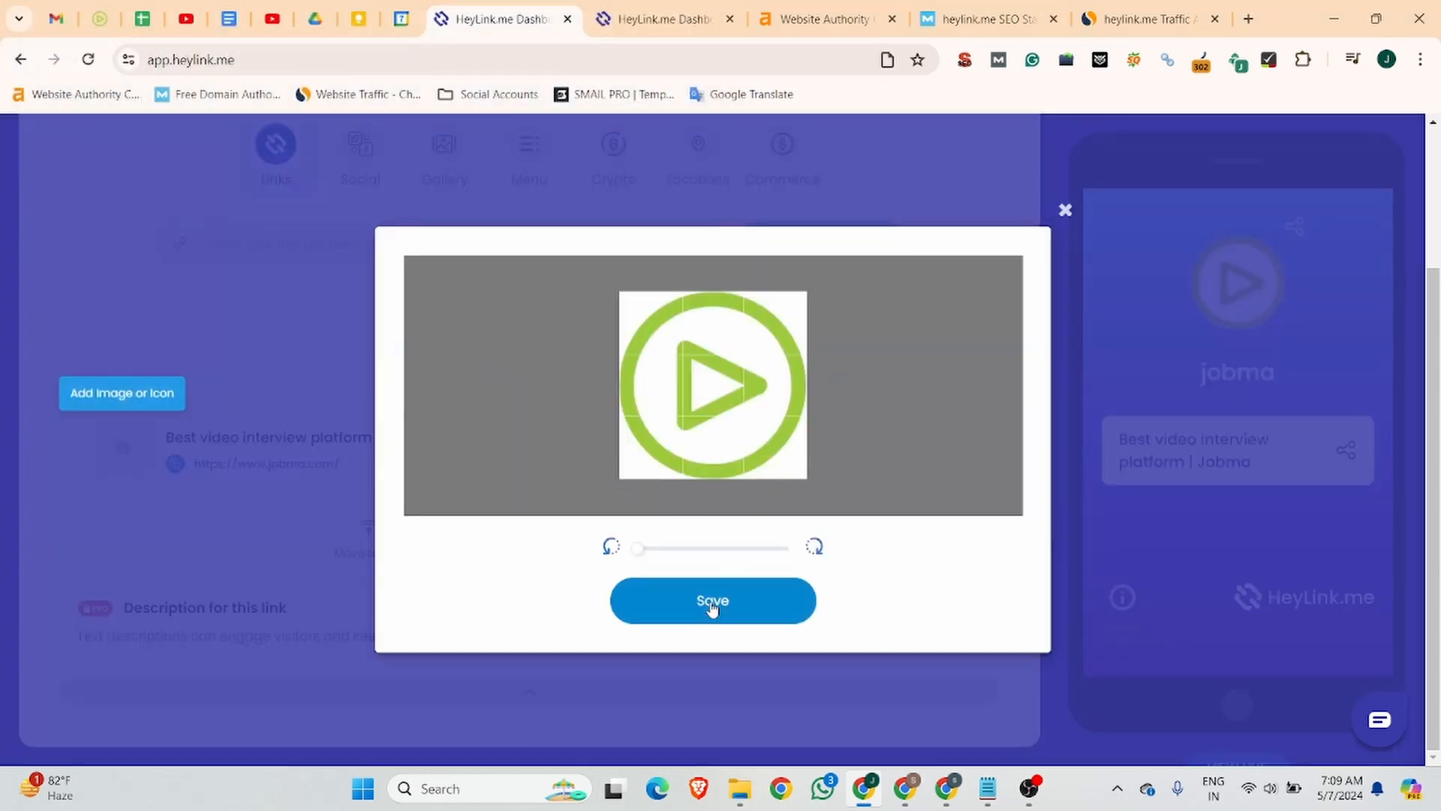
{"action": "left_click", "coordinate": [711, 601]}
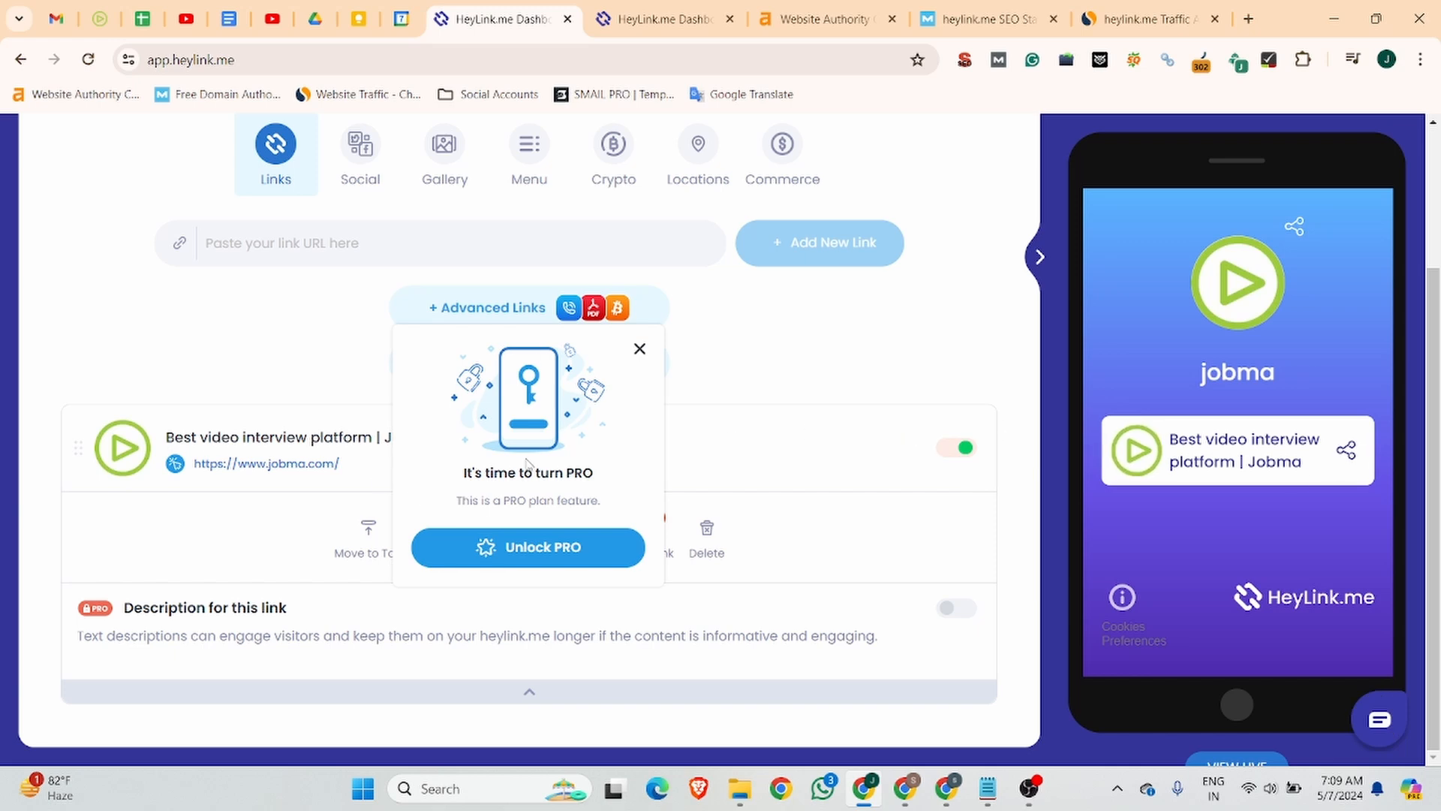
{"action": "left_click", "coordinate": [640, 348]}
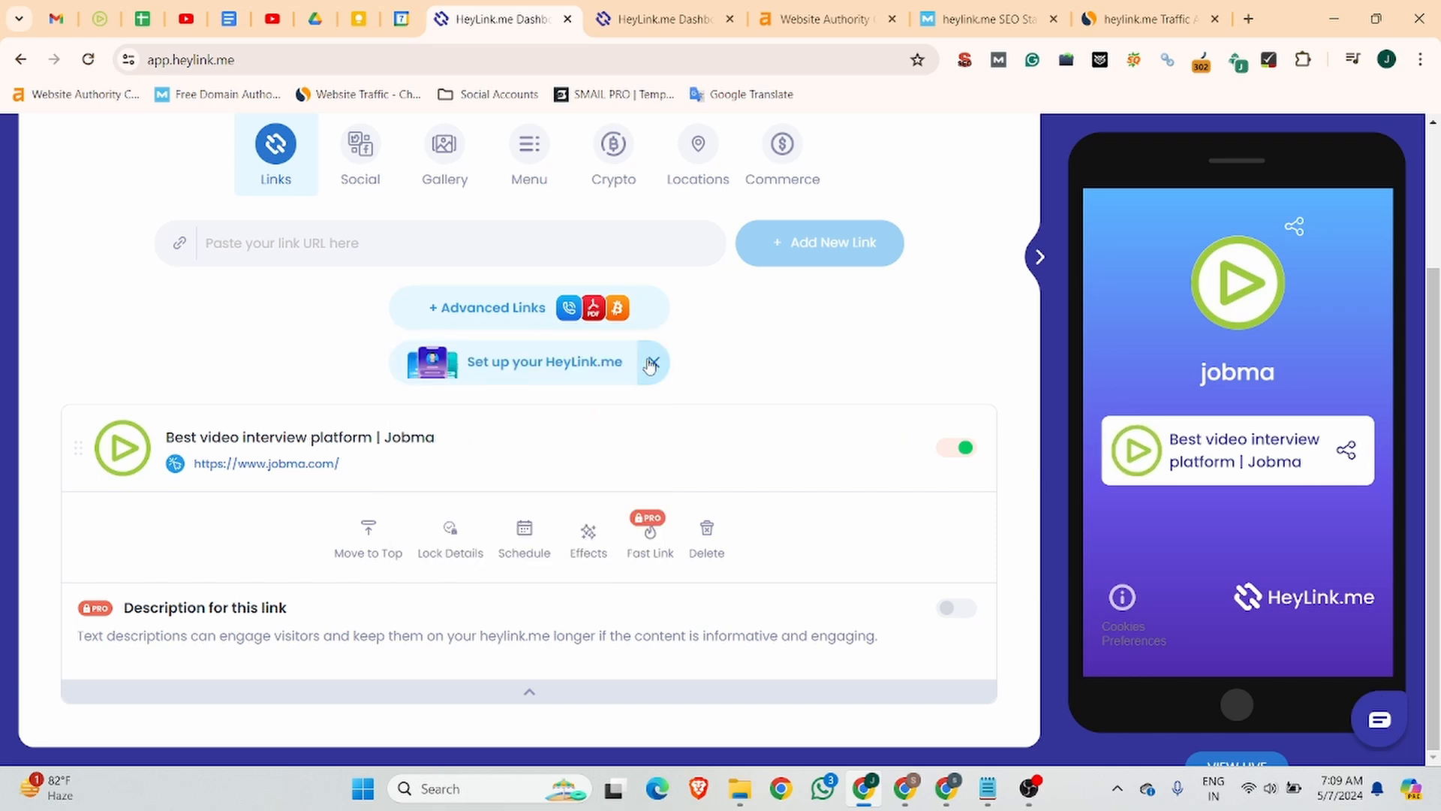
{"action": "left_click", "coordinate": [654, 361]}
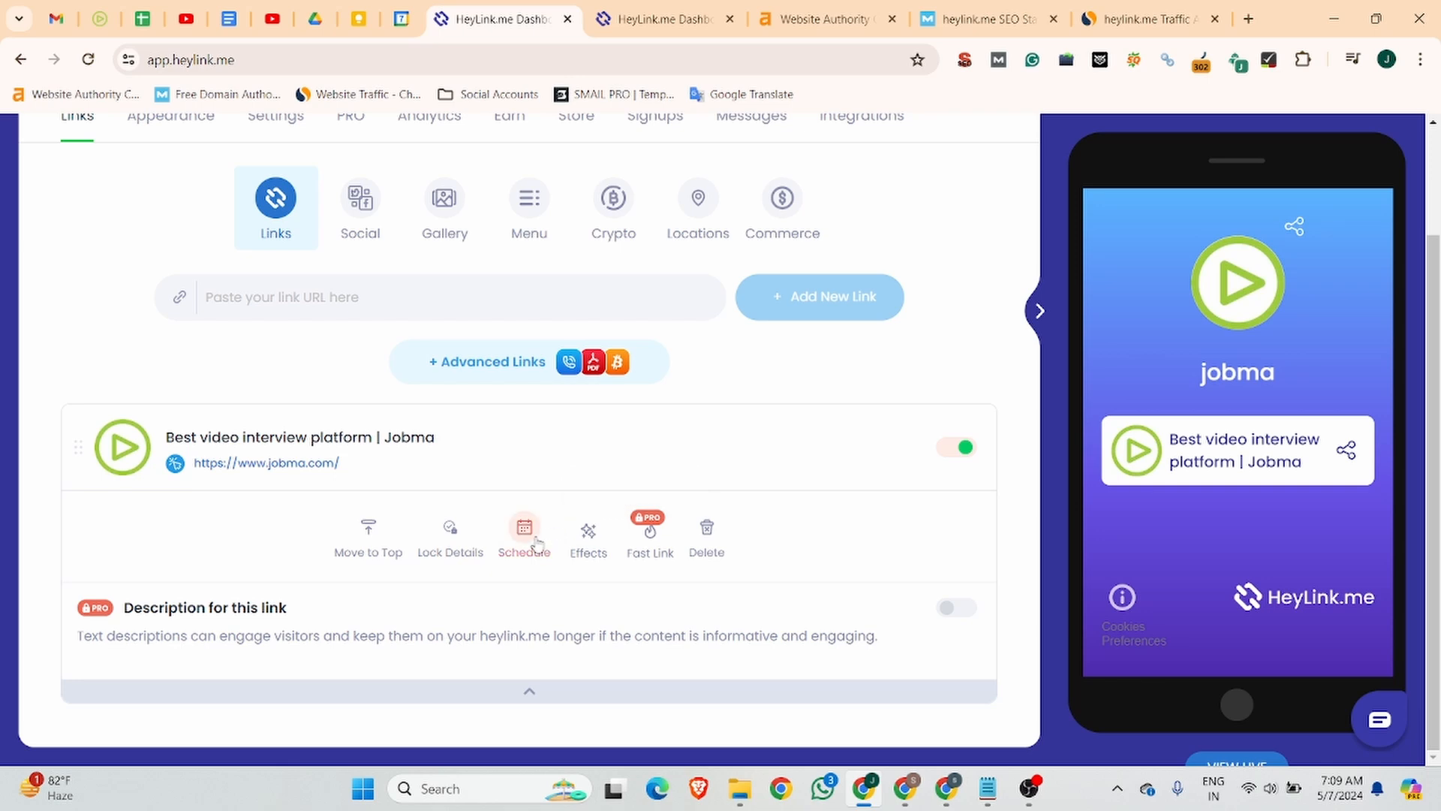
Go to the profile's Social links and choose Instagram as the social link type.
{"action": "scroll", "coordinate": [535, 544], "scroll_direction": "up", "scroll_amount": 2}
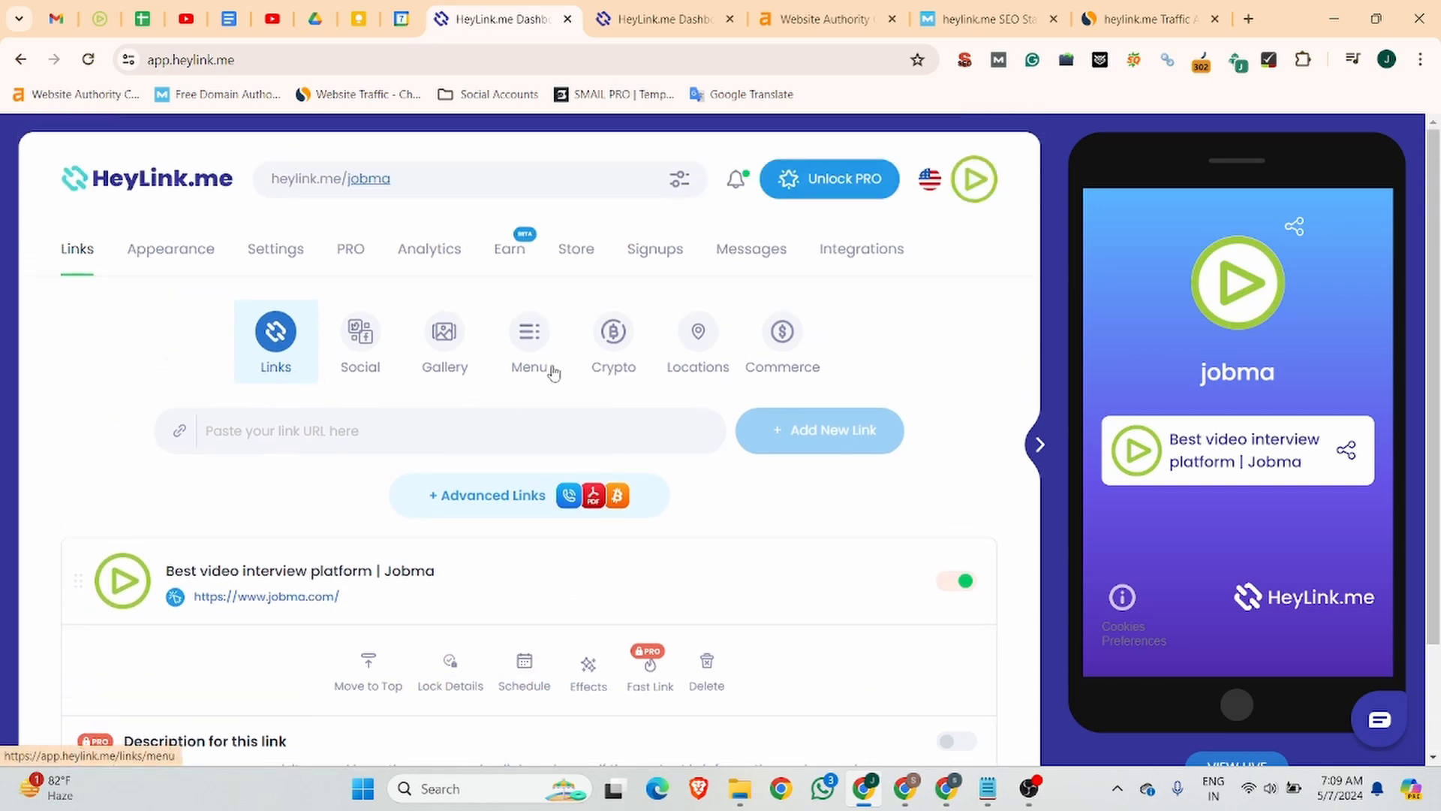
{"action": "left_click", "coordinate": [367, 342]}
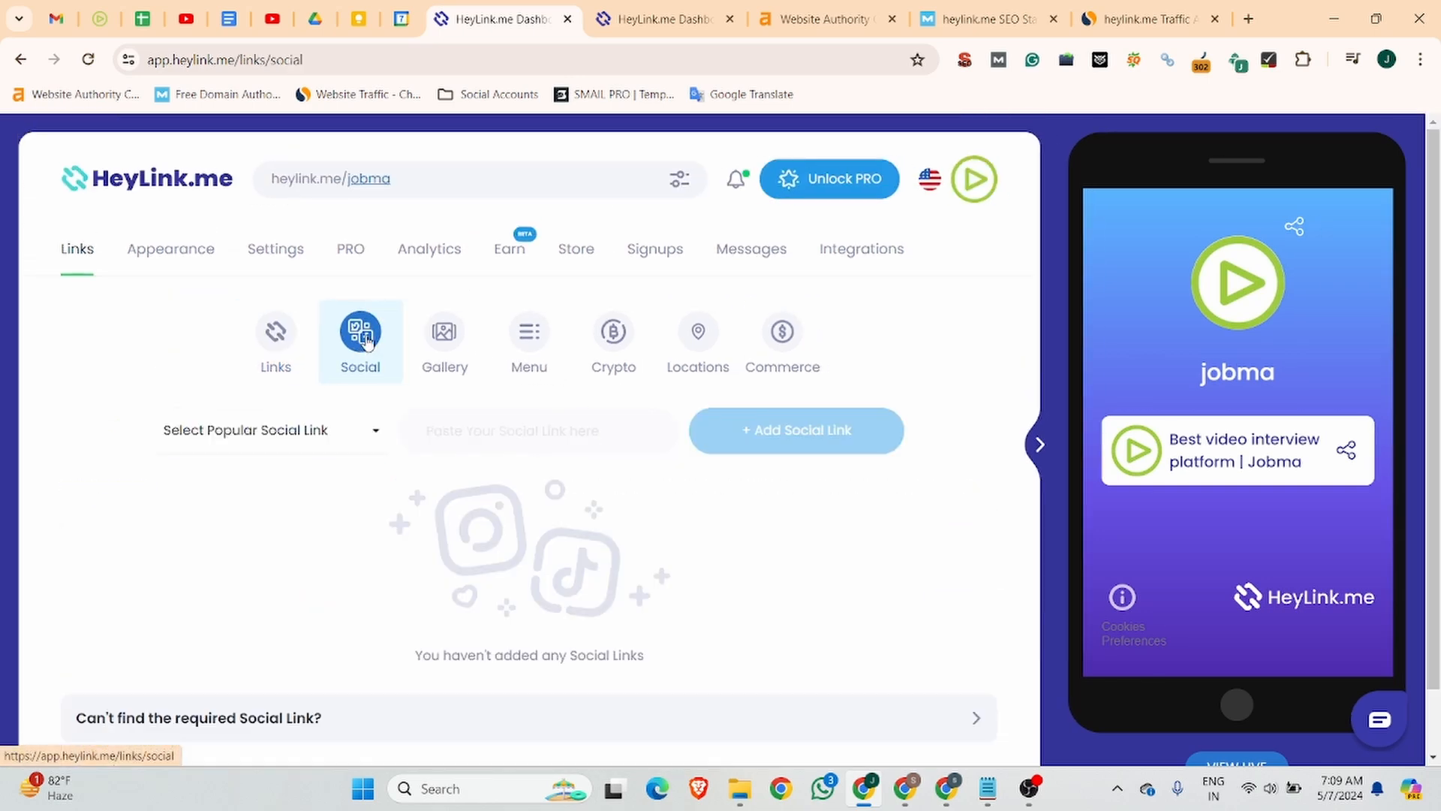
{"action": "left_click", "coordinate": [377, 433]}
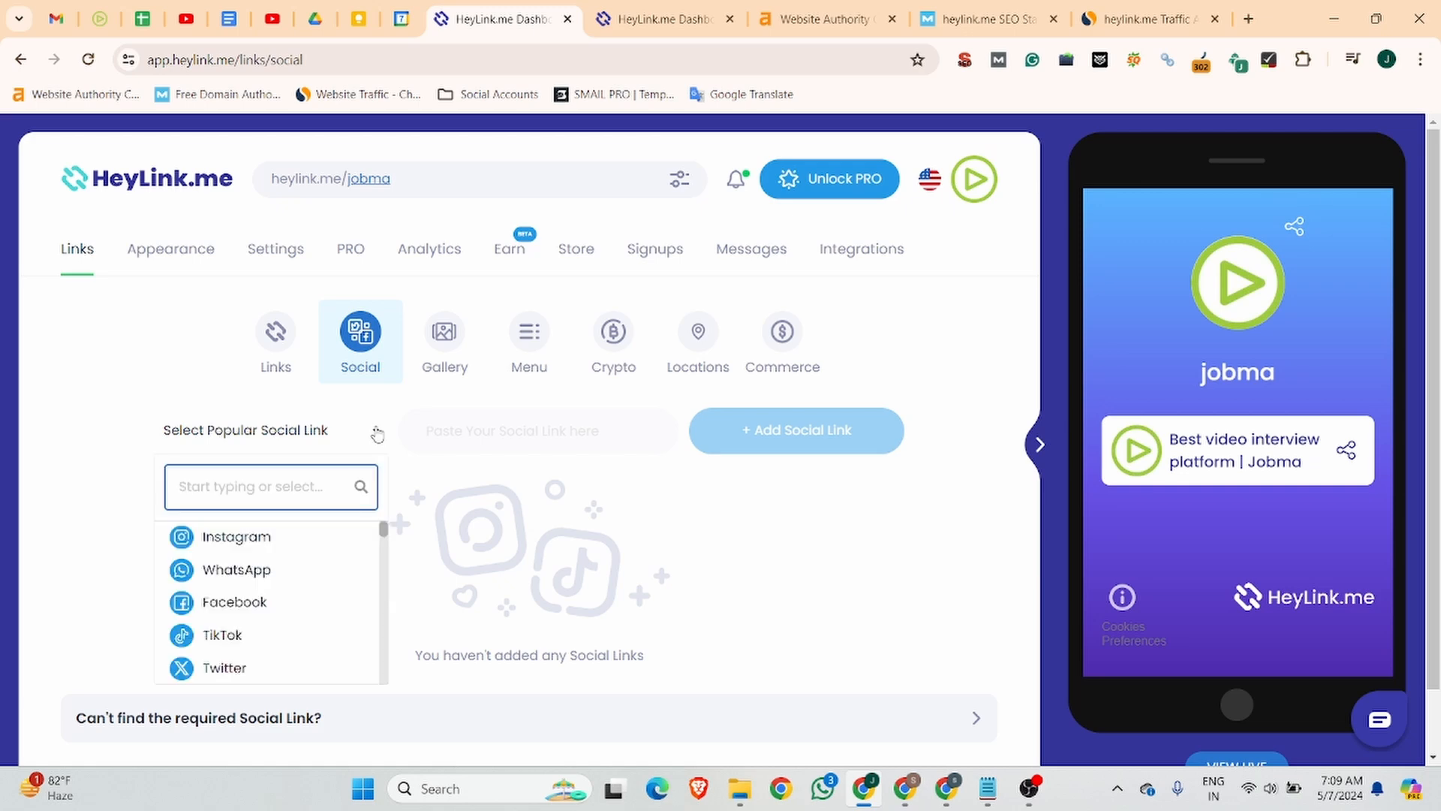
{"action": "left_click", "coordinate": [258, 535]}
{"action": "left_click", "coordinate": [510, 431]}
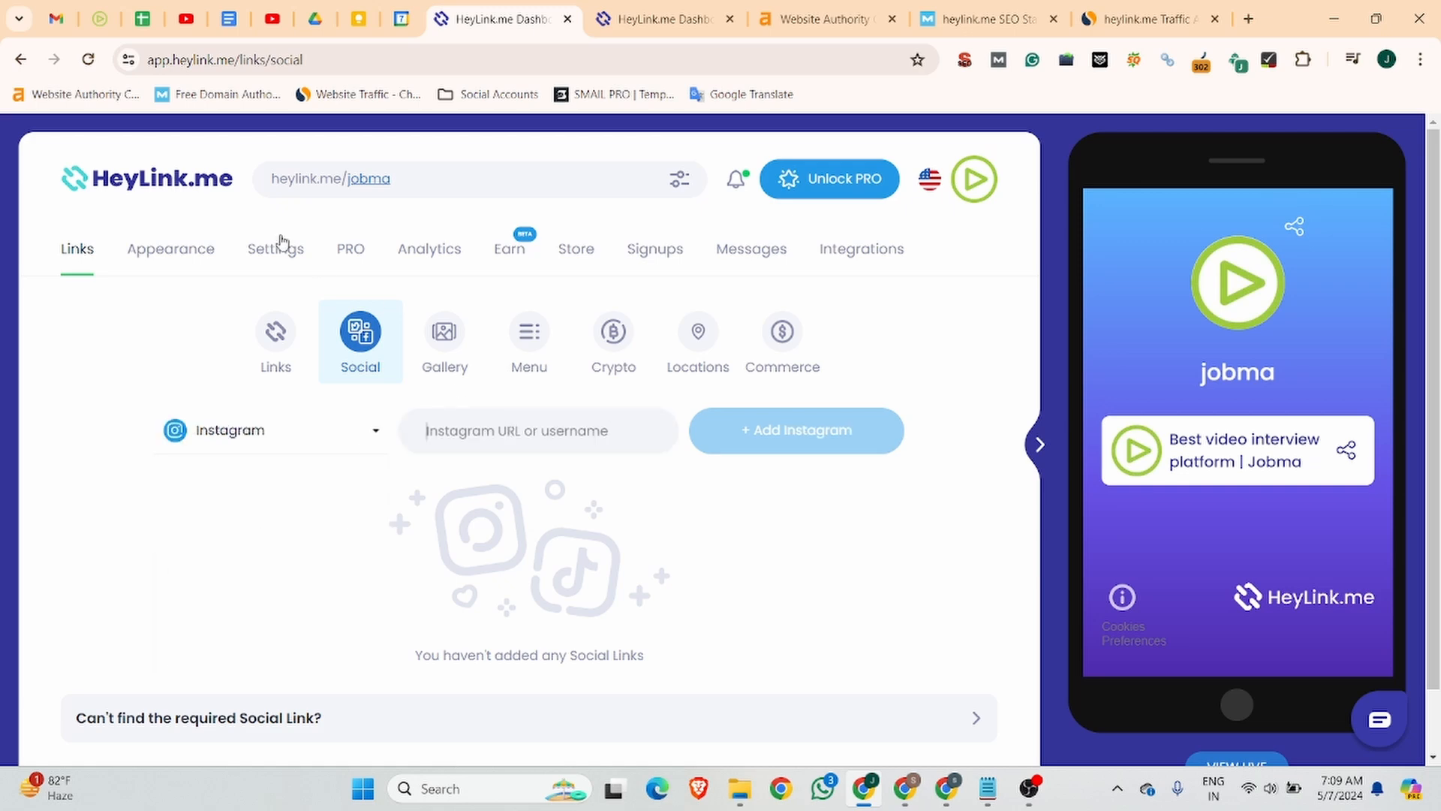
{"action": "left_click", "coordinate": [250, 11]}
{"action": "scroll", "coordinate": [521, 373], "scroll_direction": "down", "scroll_amount": 7}
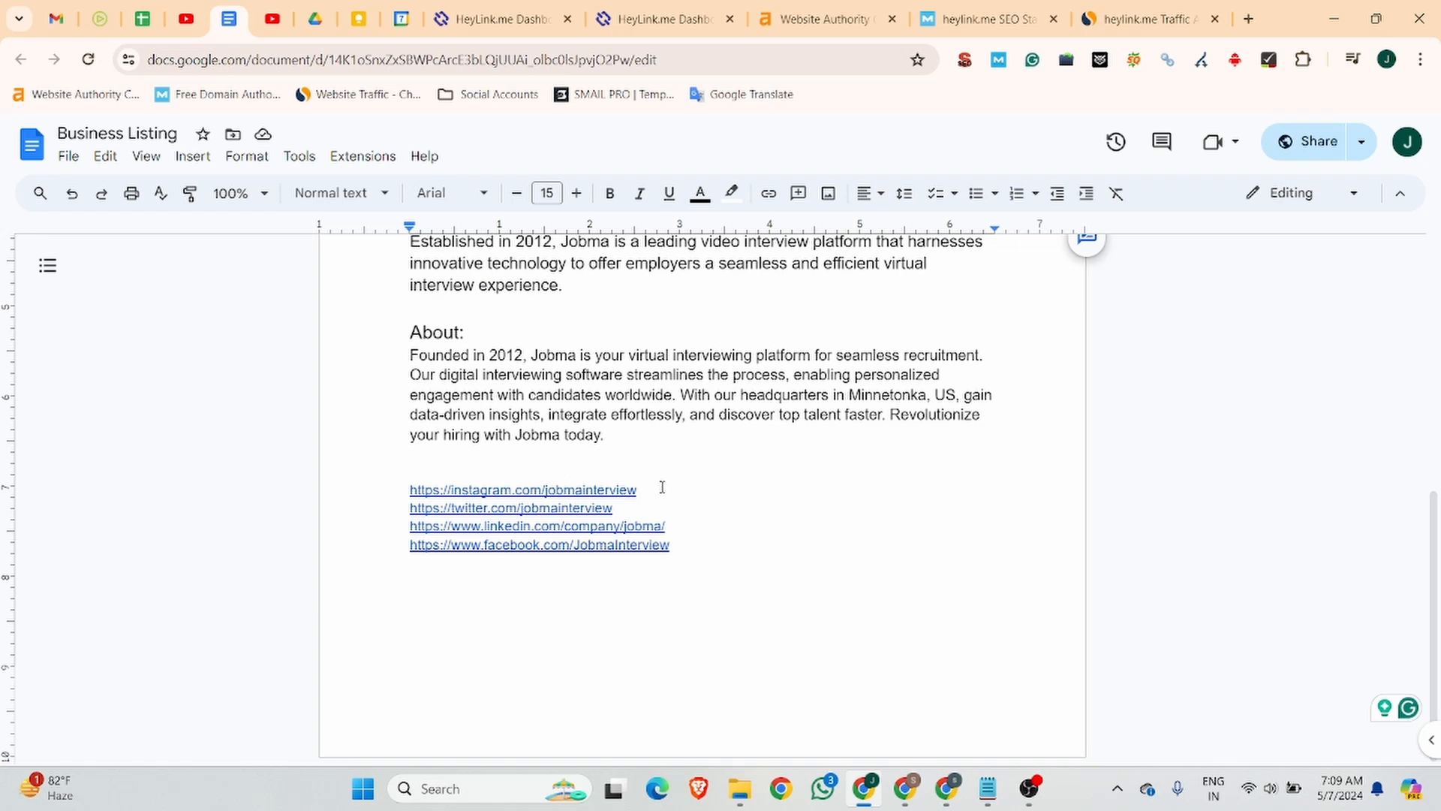
{"action": "left_click", "coordinate": [408, 477]}
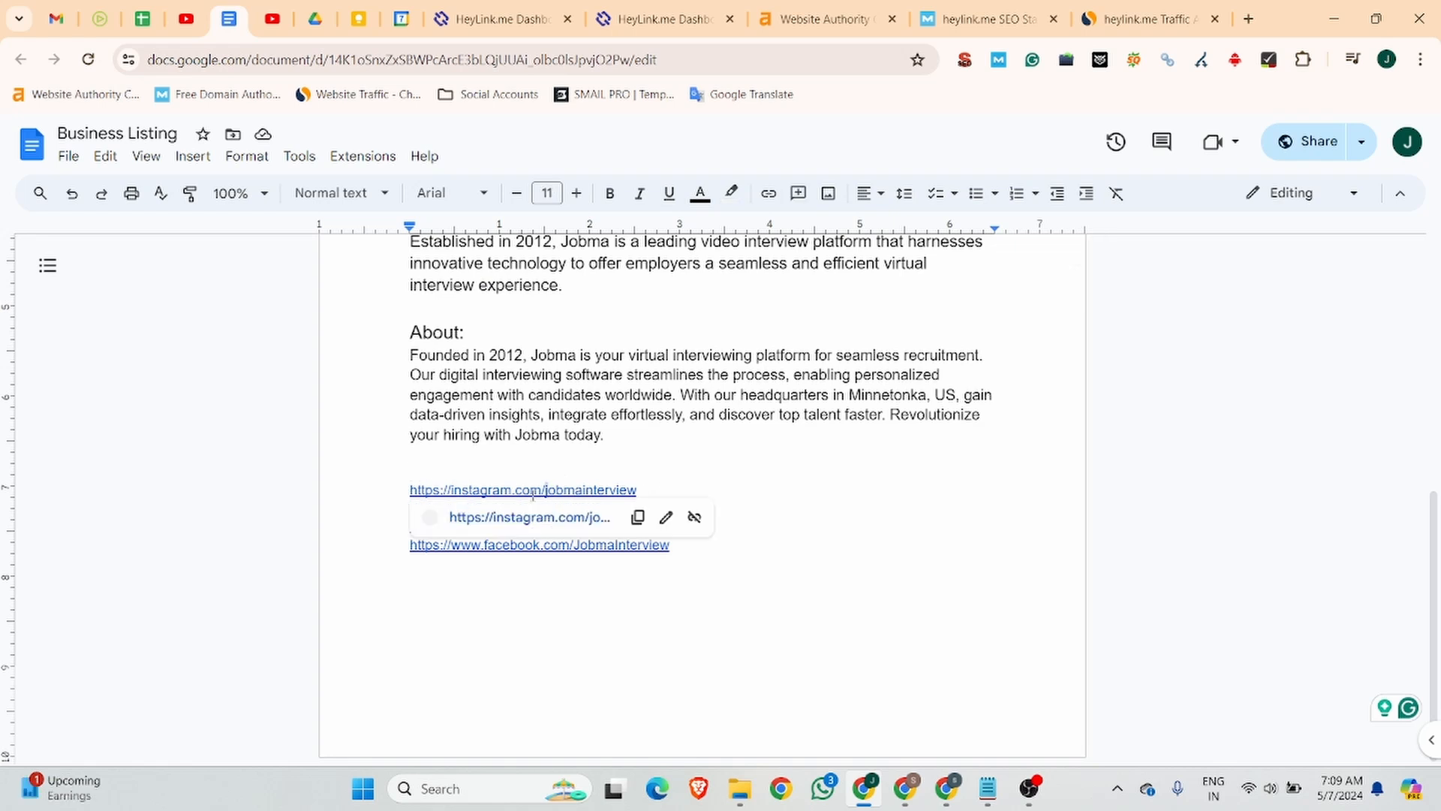
{"action": "left_click_drag", "start_coordinate": [543, 489], "coordinate": [644, 490]}
{"action": "left_click", "coordinate": [454, 490]}
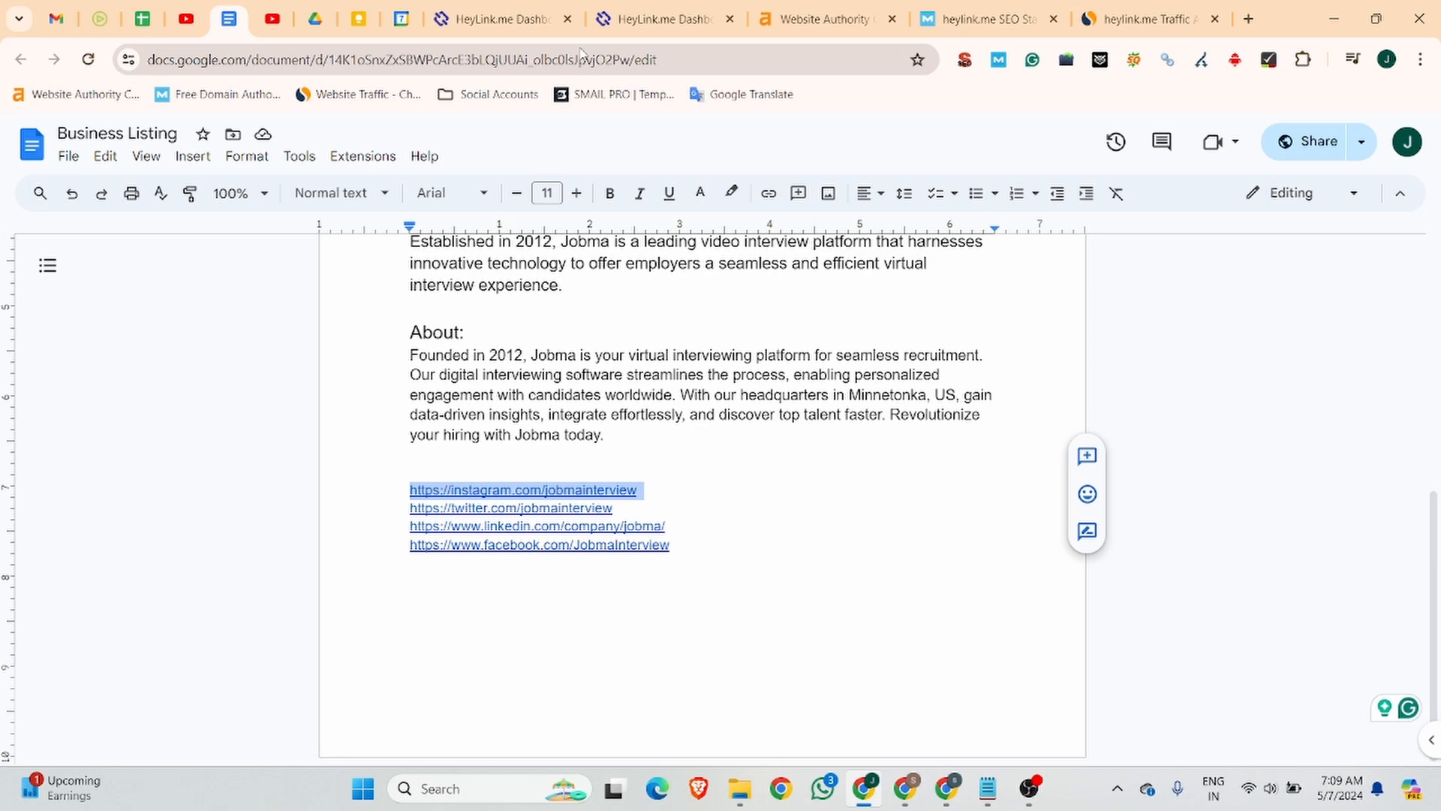
{"action": "left_click", "coordinate": [511, 19]}
{"action": "key", "text": "ctrl+v"}
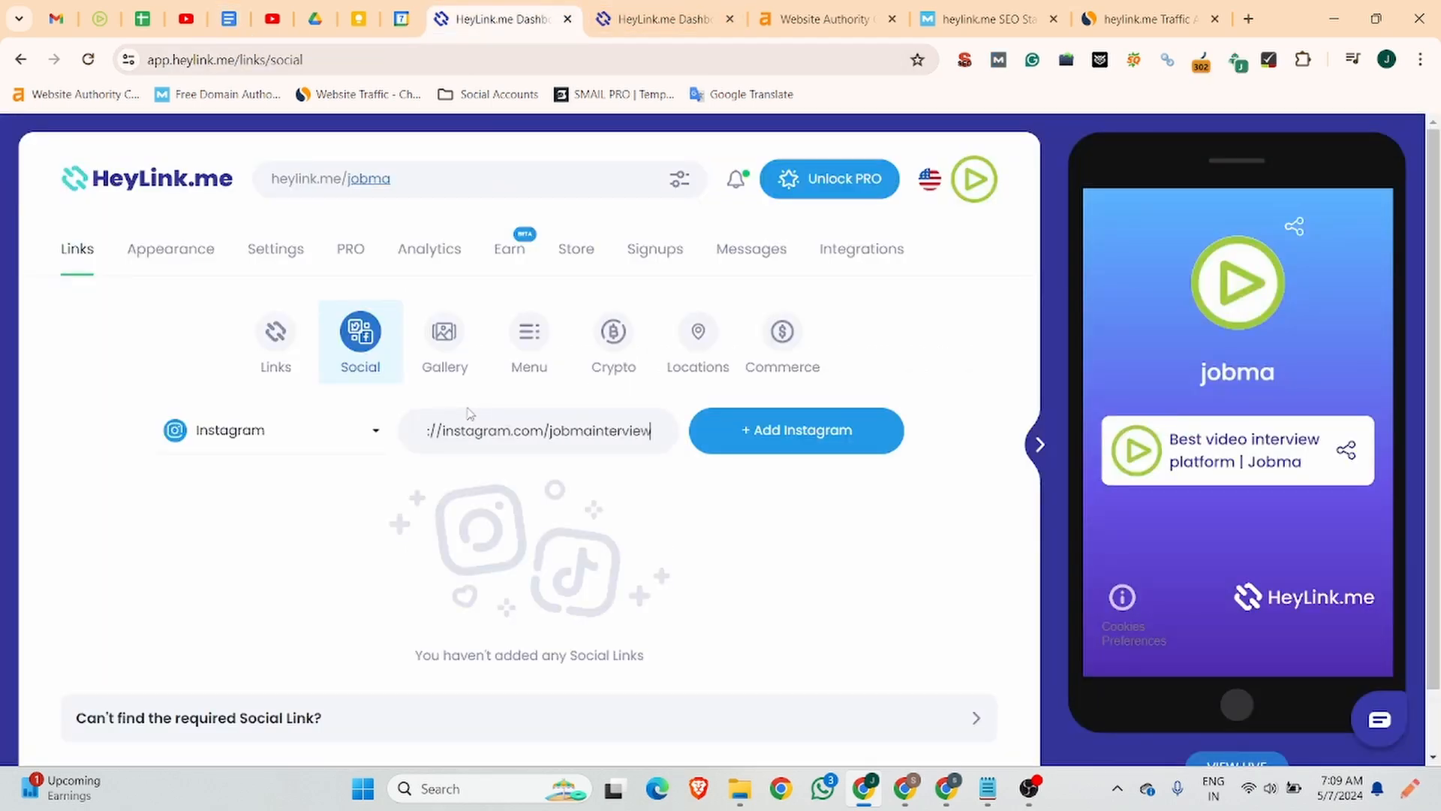
{"action": "left_click", "coordinate": [900, 446]}
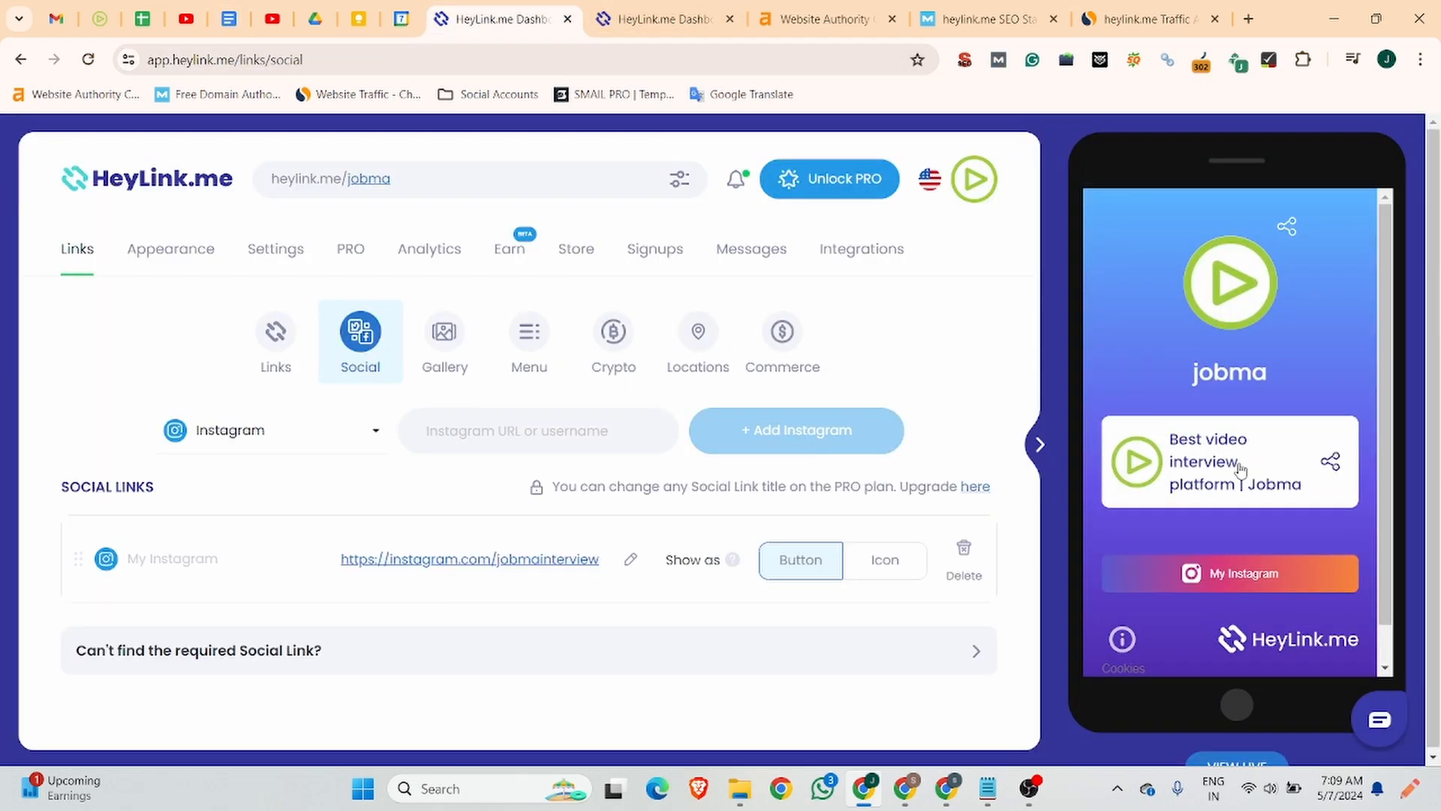
{"action": "left_click", "coordinate": [233, 17]}
{"action": "left_click_drag", "start_coordinate": [616, 508], "coordinate": [410, 509]}
{"action": "key", "text": "ctrl+c"}
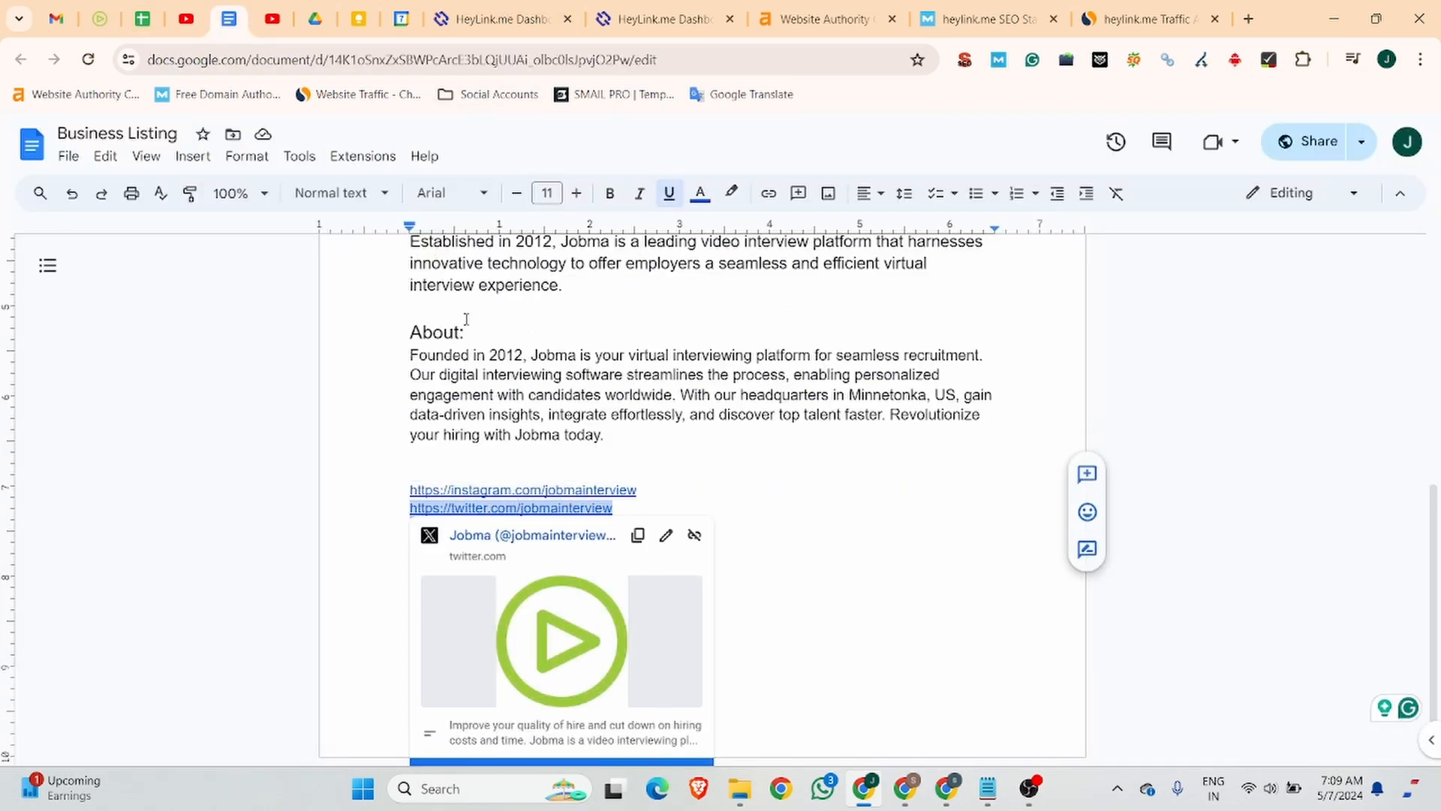
{"action": "left_click", "coordinate": [503, 16]}
{"action": "left_click", "coordinate": [375, 432]}
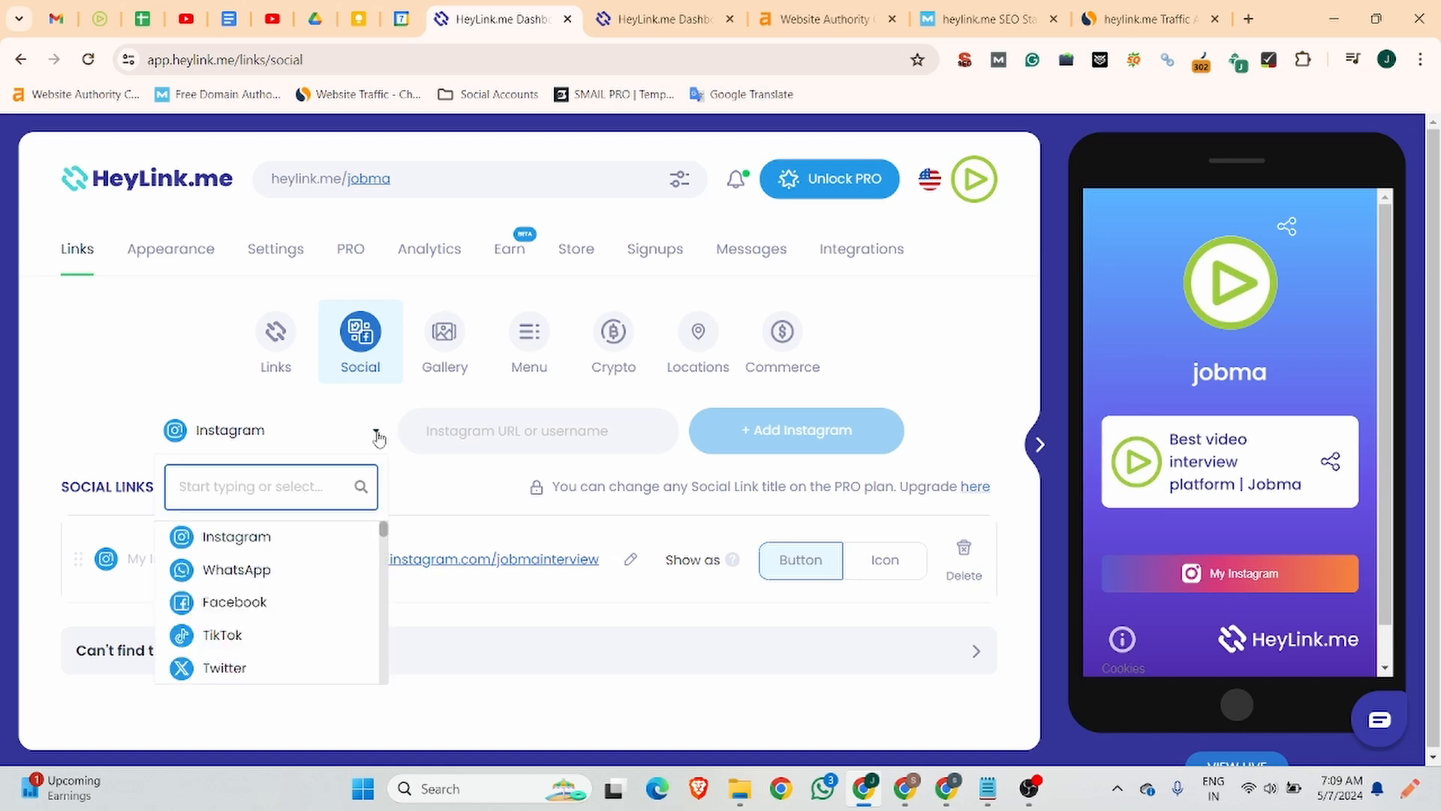
{"action": "left_click", "coordinate": [243, 672]}
{"action": "left_click", "coordinate": [244, 673]}
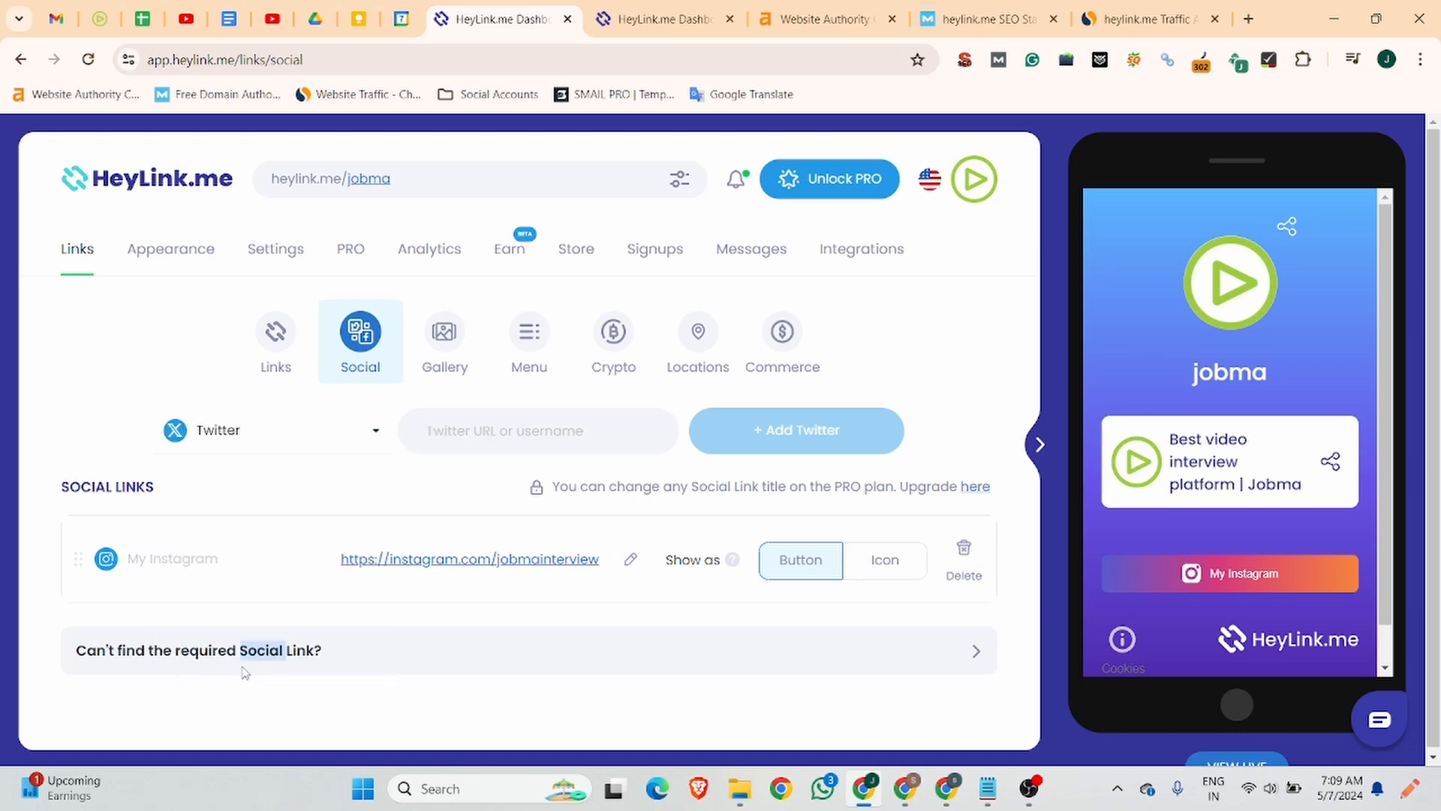
{"action": "left_click", "coordinate": [509, 448]}
{"action": "key", "text": "ctrl+v"}
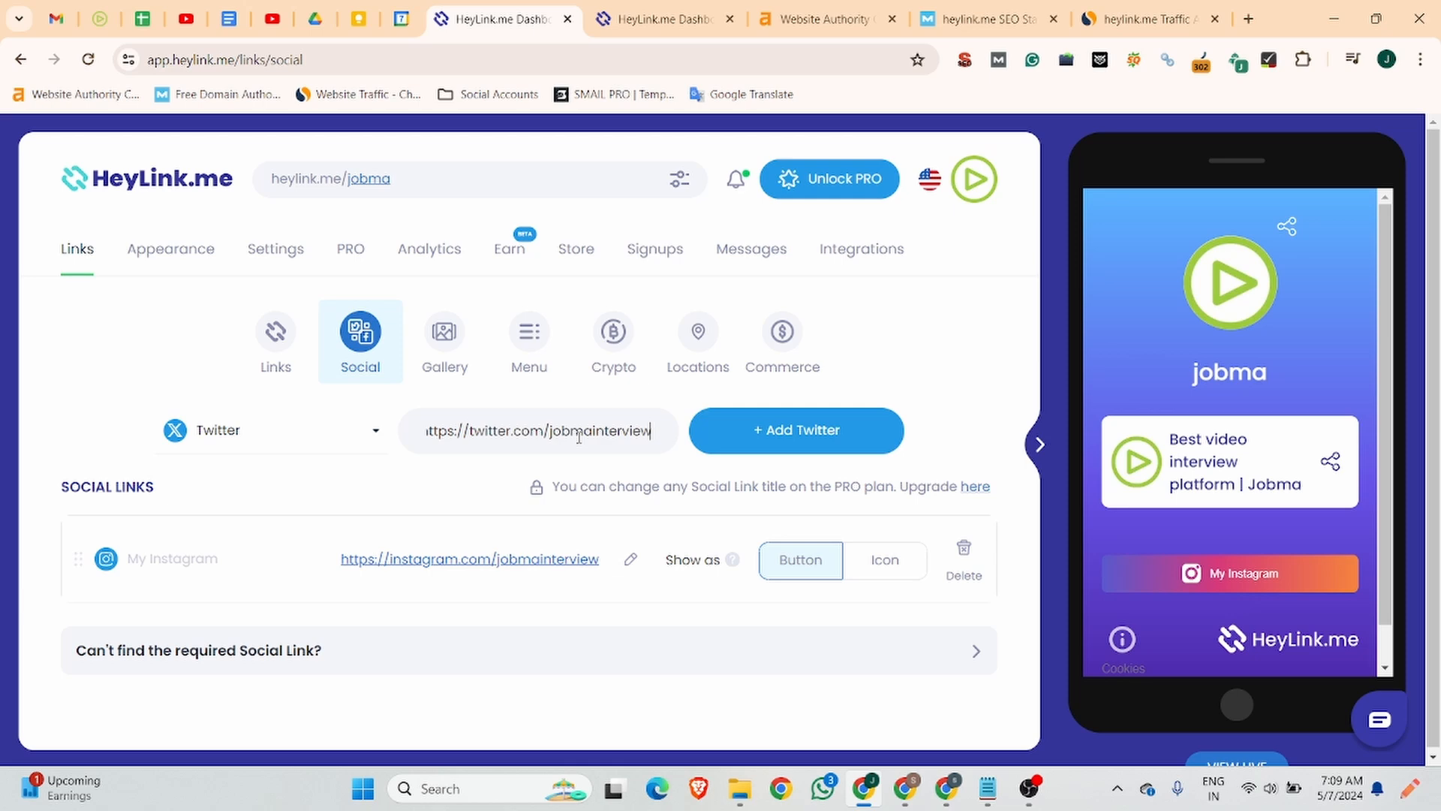
{"action": "left_click", "coordinate": [807, 437]}
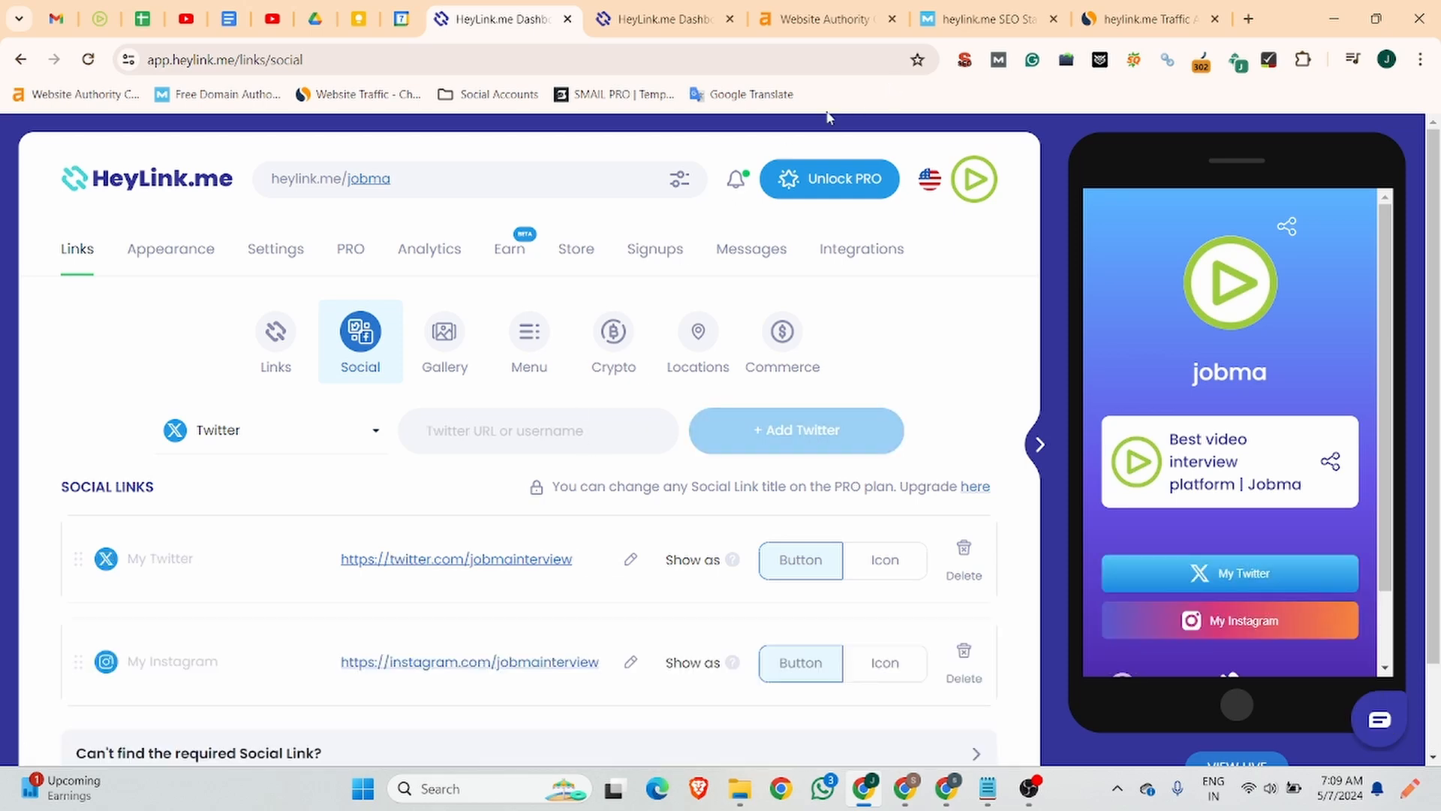
Look through the social link types, search them for "lin", and choose LinkedIn as the type for the next link.
{"action": "left_click", "coordinate": [376, 439]}
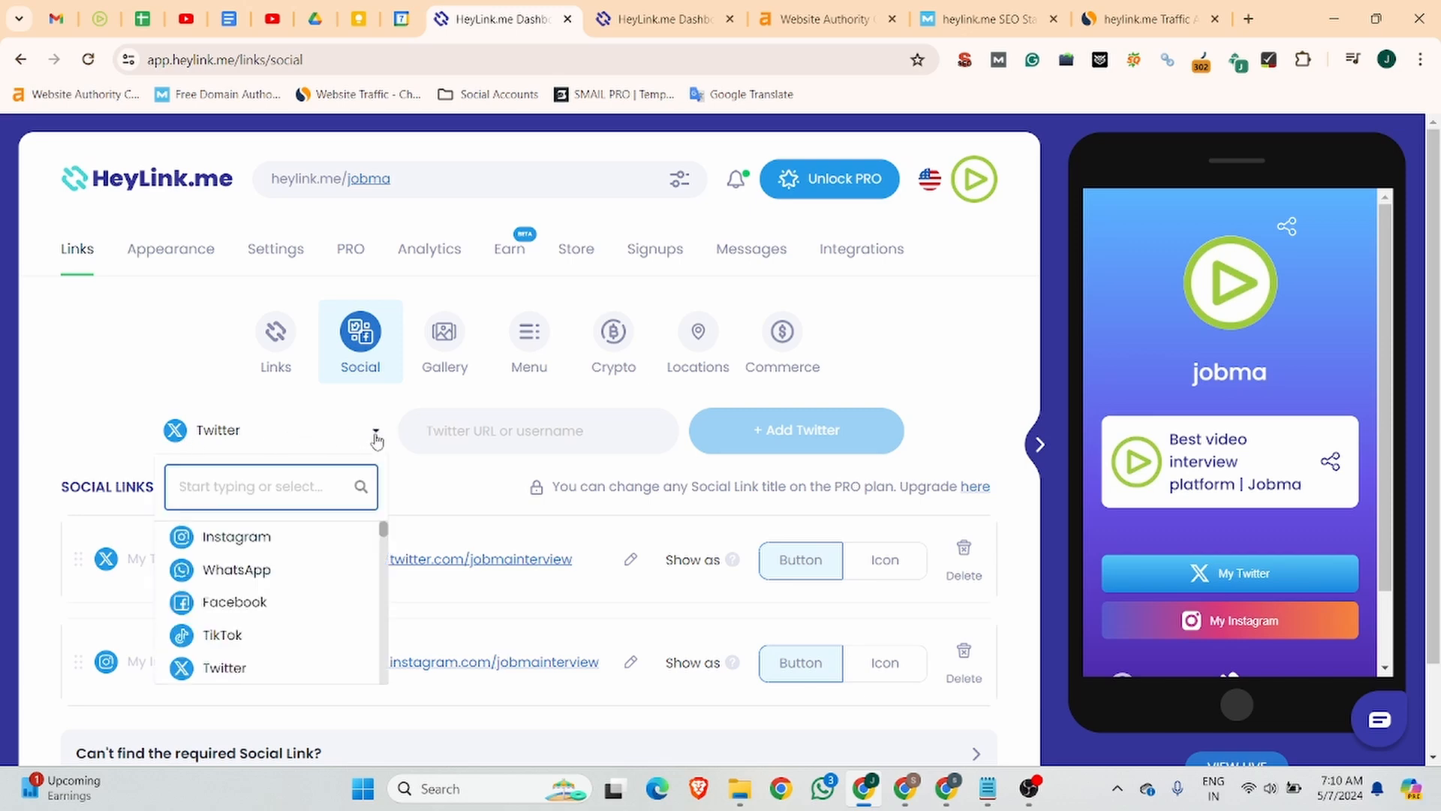
{"action": "scroll", "coordinate": [229, 623], "scroll_direction": "down", "scroll_amount": 3}
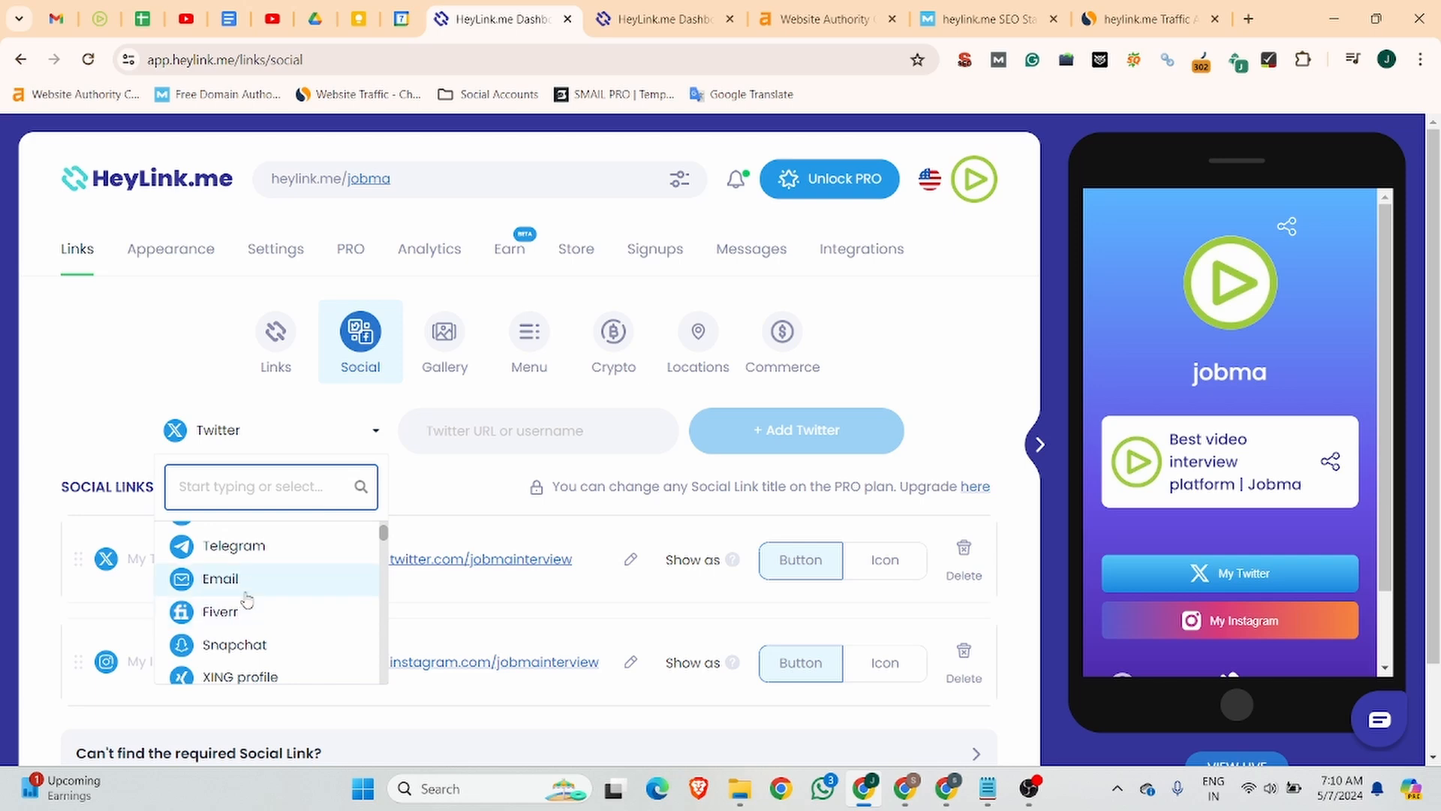
{"action": "scroll", "coordinate": [246, 593], "scroll_direction": "down", "scroll_amount": 1}
{"action": "scroll", "coordinate": [247, 576], "scroll_direction": "down", "scroll_amount": 5}
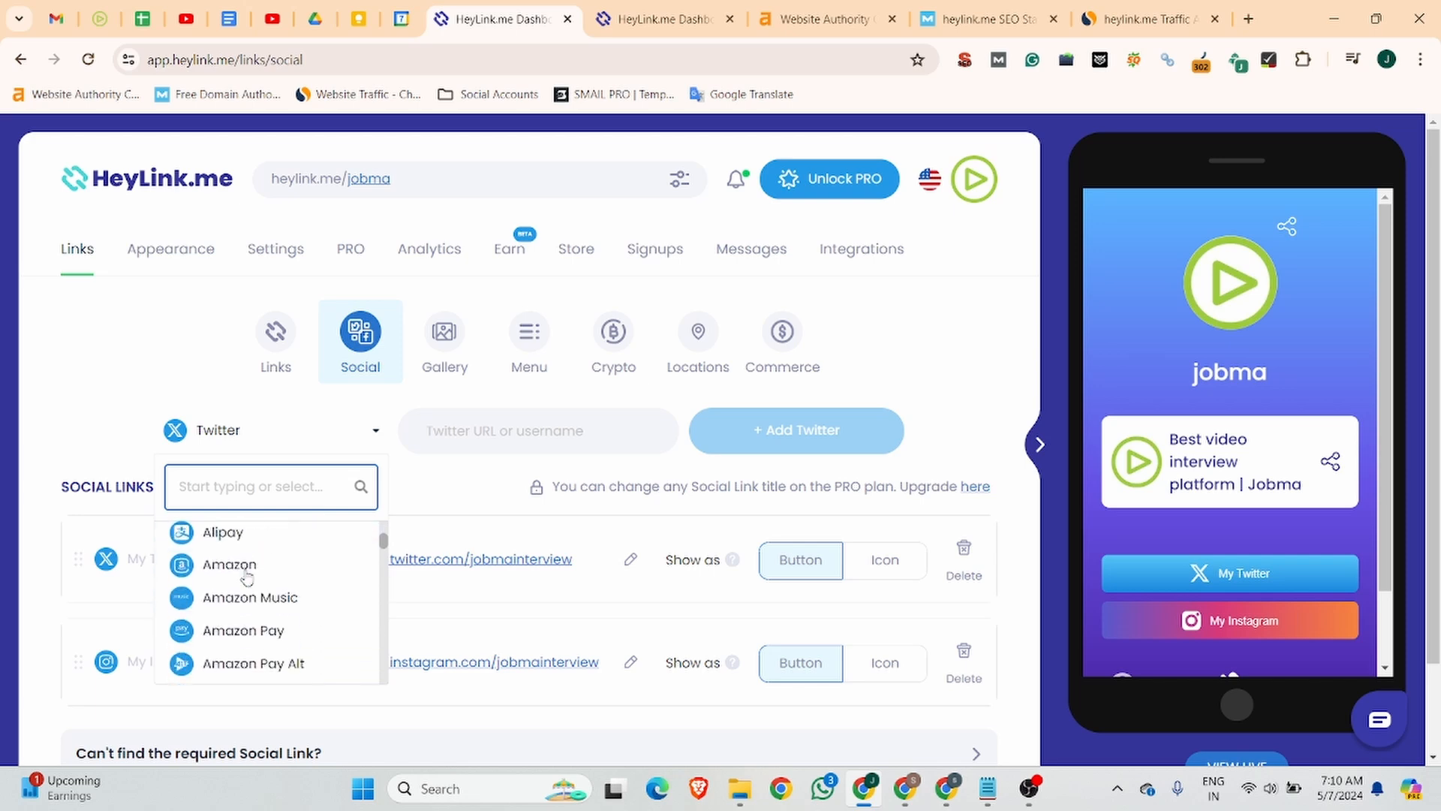
{"action": "scroll", "coordinate": [247, 575], "scroll_direction": "down", "scroll_amount": 4}
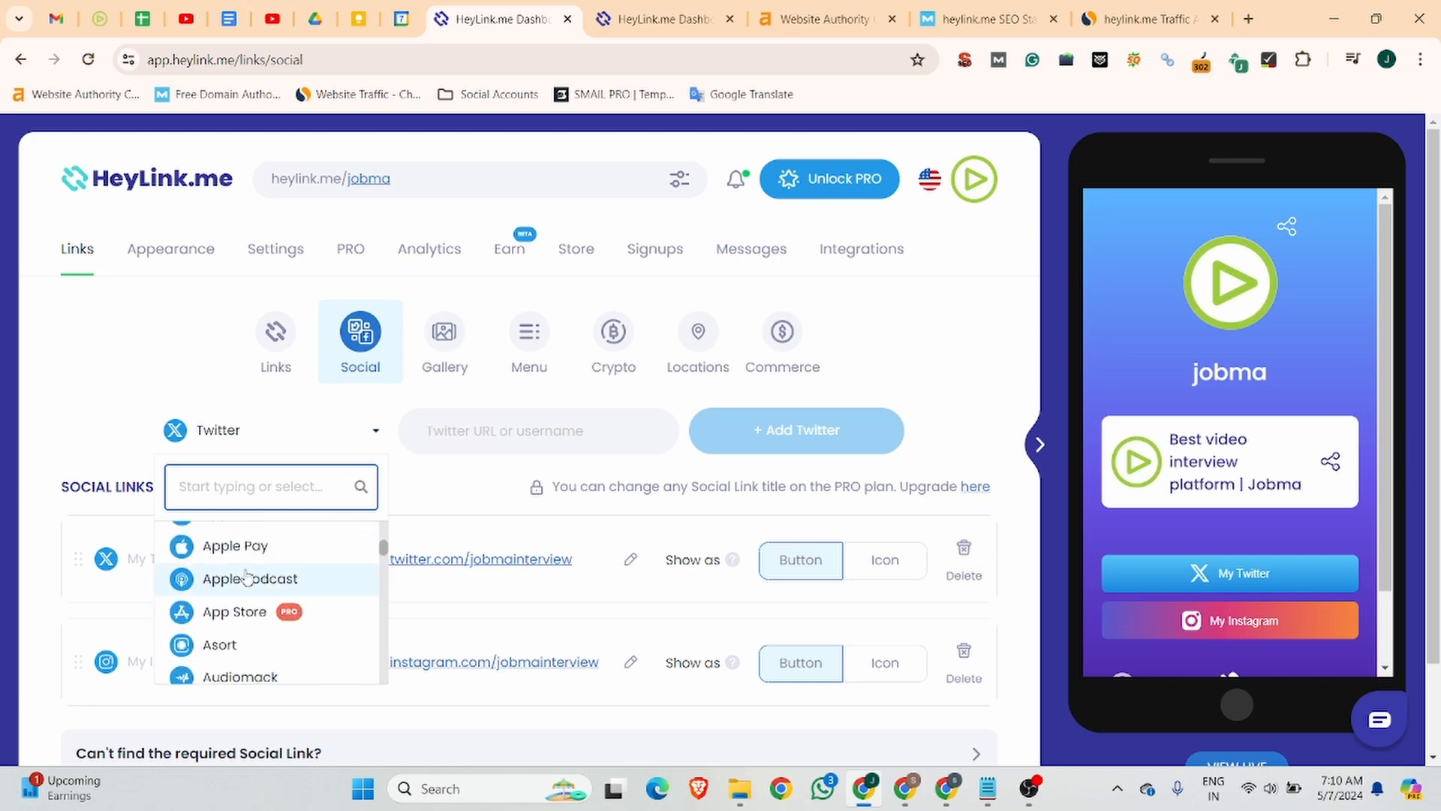
{"action": "scroll", "coordinate": [250, 573], "scroll_direction": "down", "scroll_amount": 5}
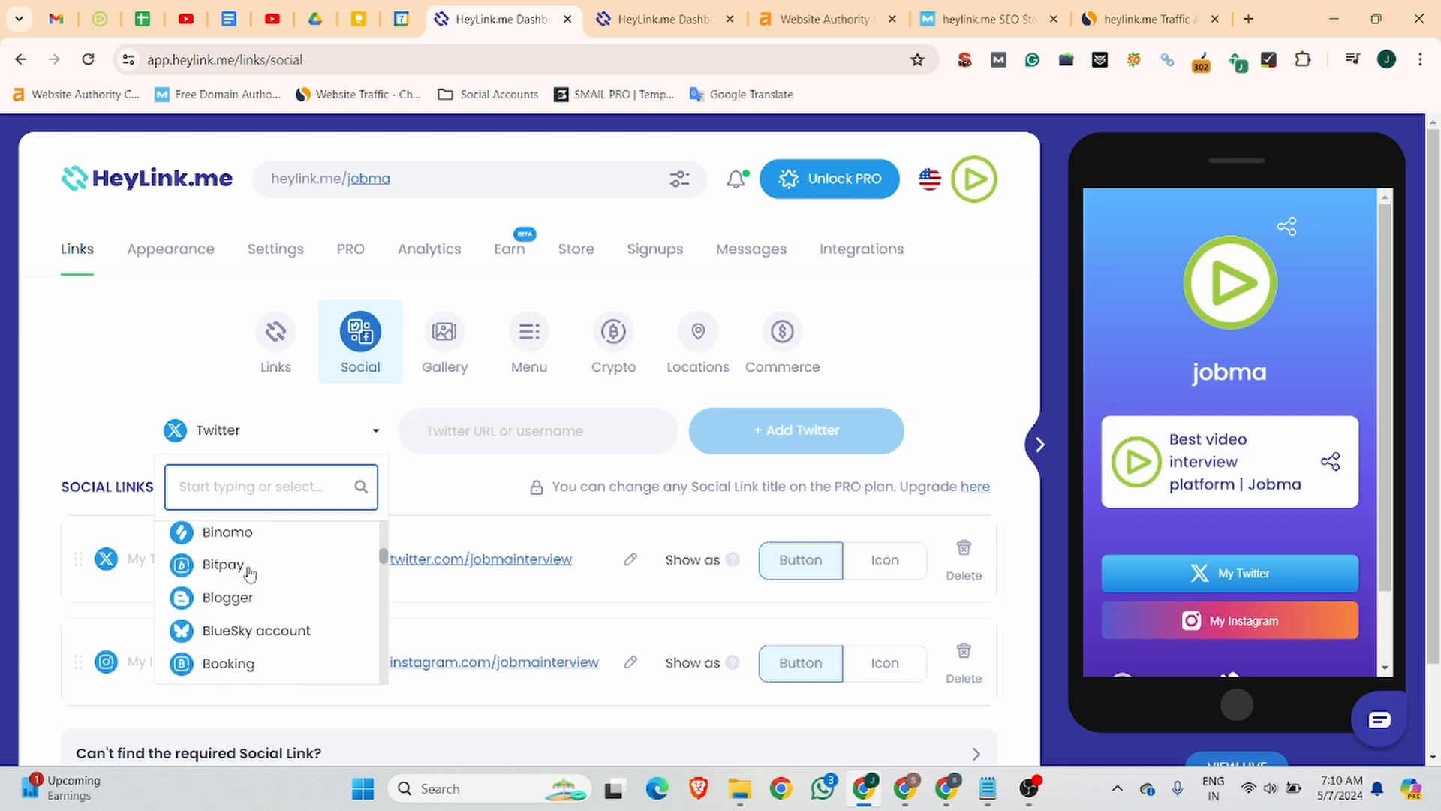
{"action": "scroll", "coordinate": [250, 573], "scroll_direction": "down", "scroll_amount": 6}
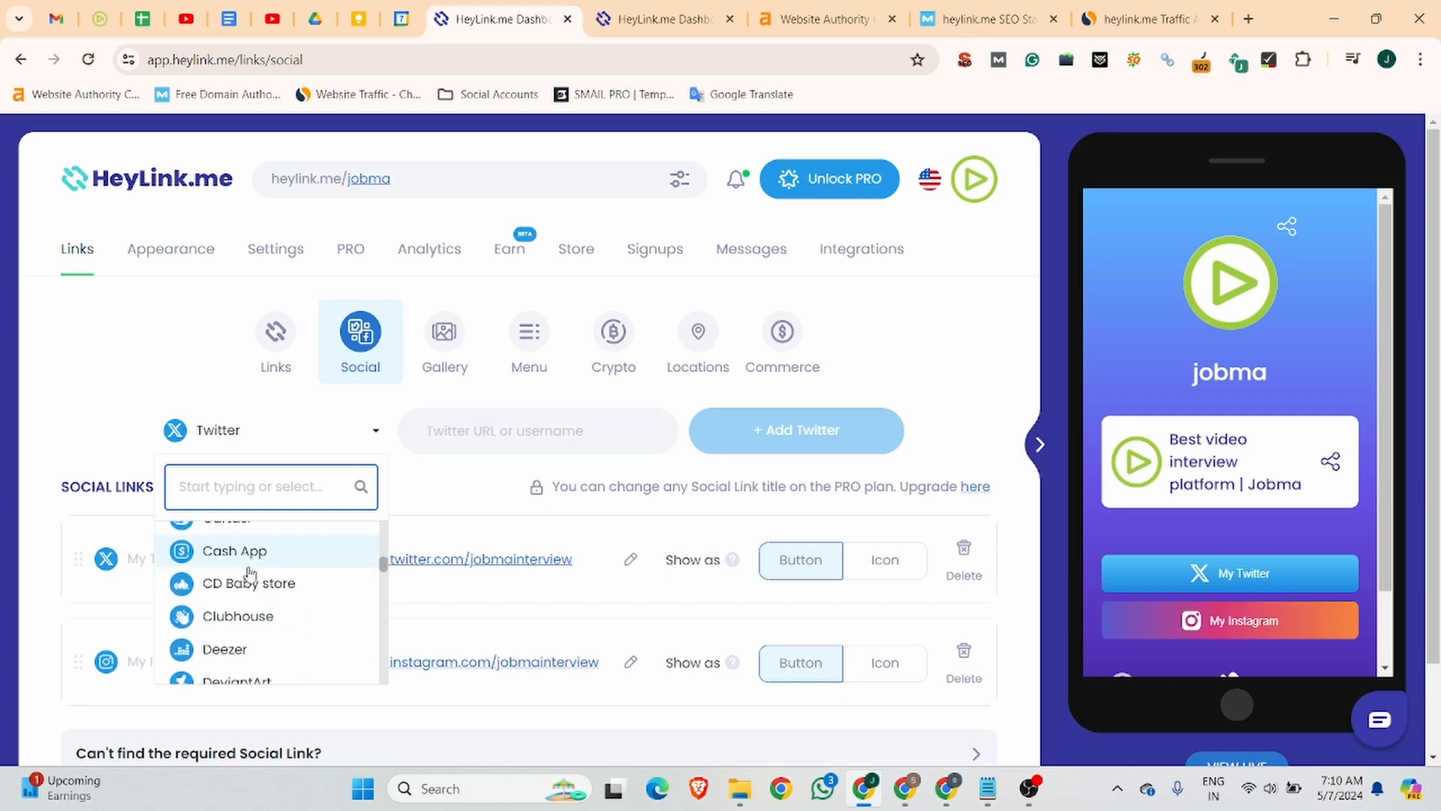
{"action": "scroll", "coordinate": [250, 573], "scroll_direction": "down", "scroll_amount": 6}
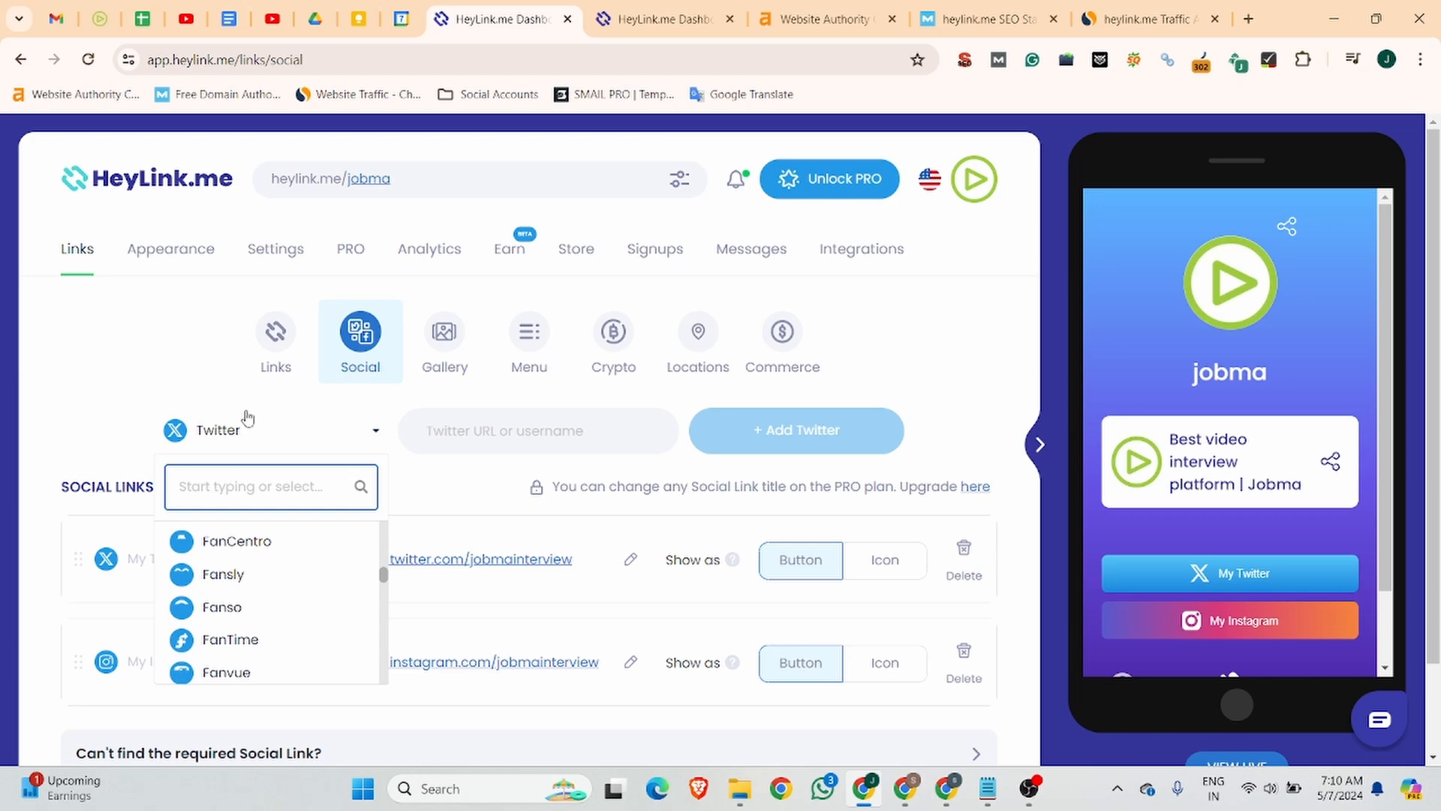
{"action": "left_click", "coordinate": [230, 492]}
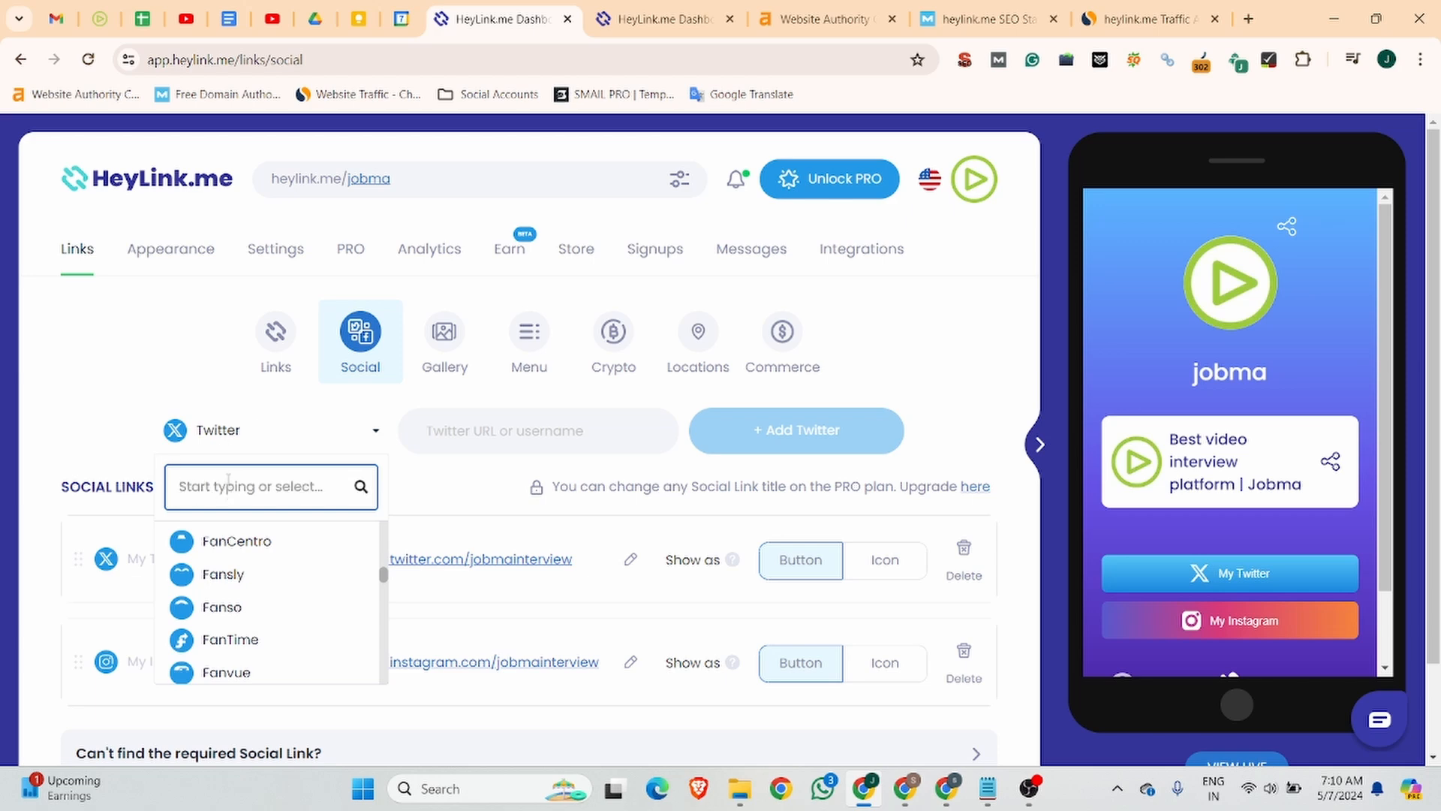
{"action": "type", "text": "lin"}
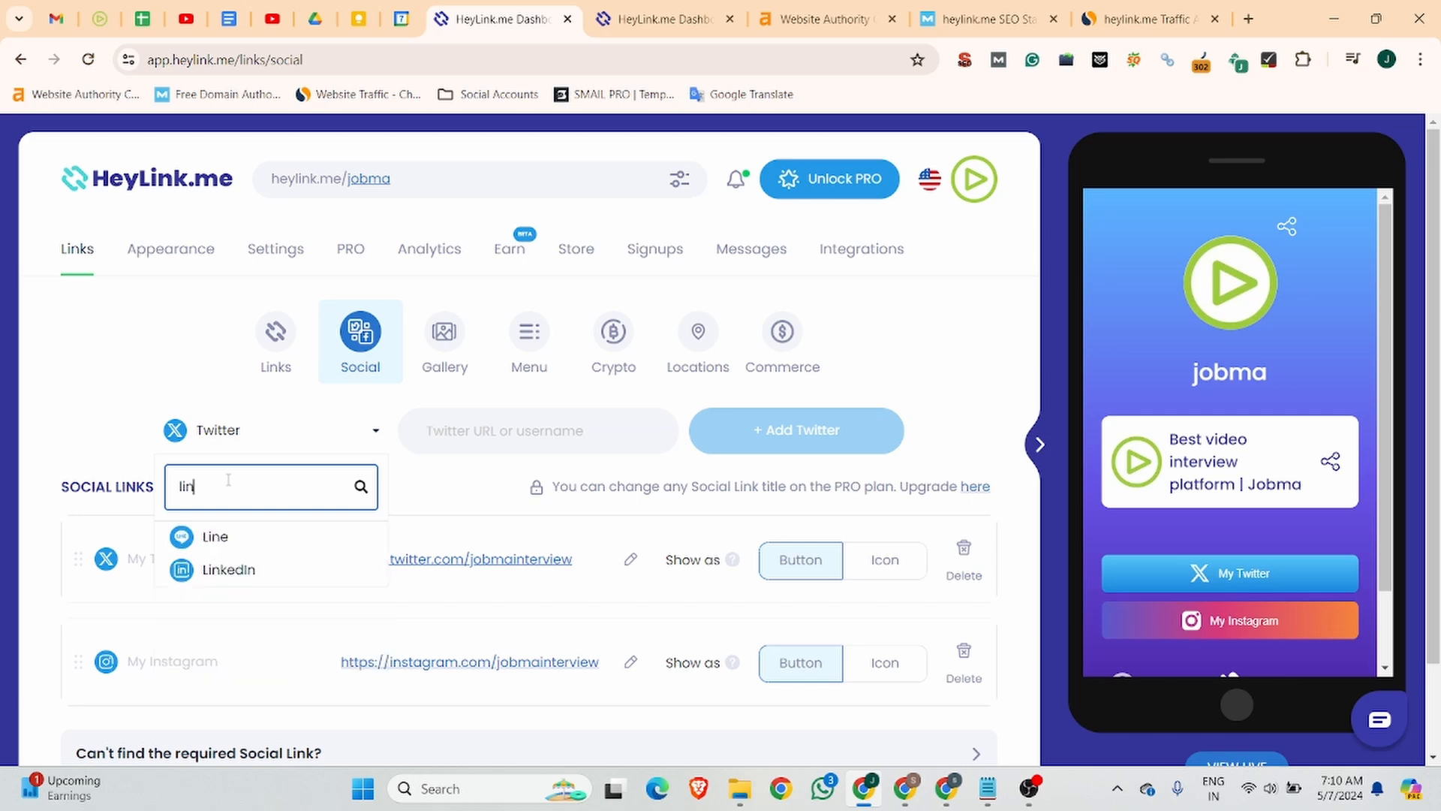
{"action": "left_click", "coordinate": [267, 569]}
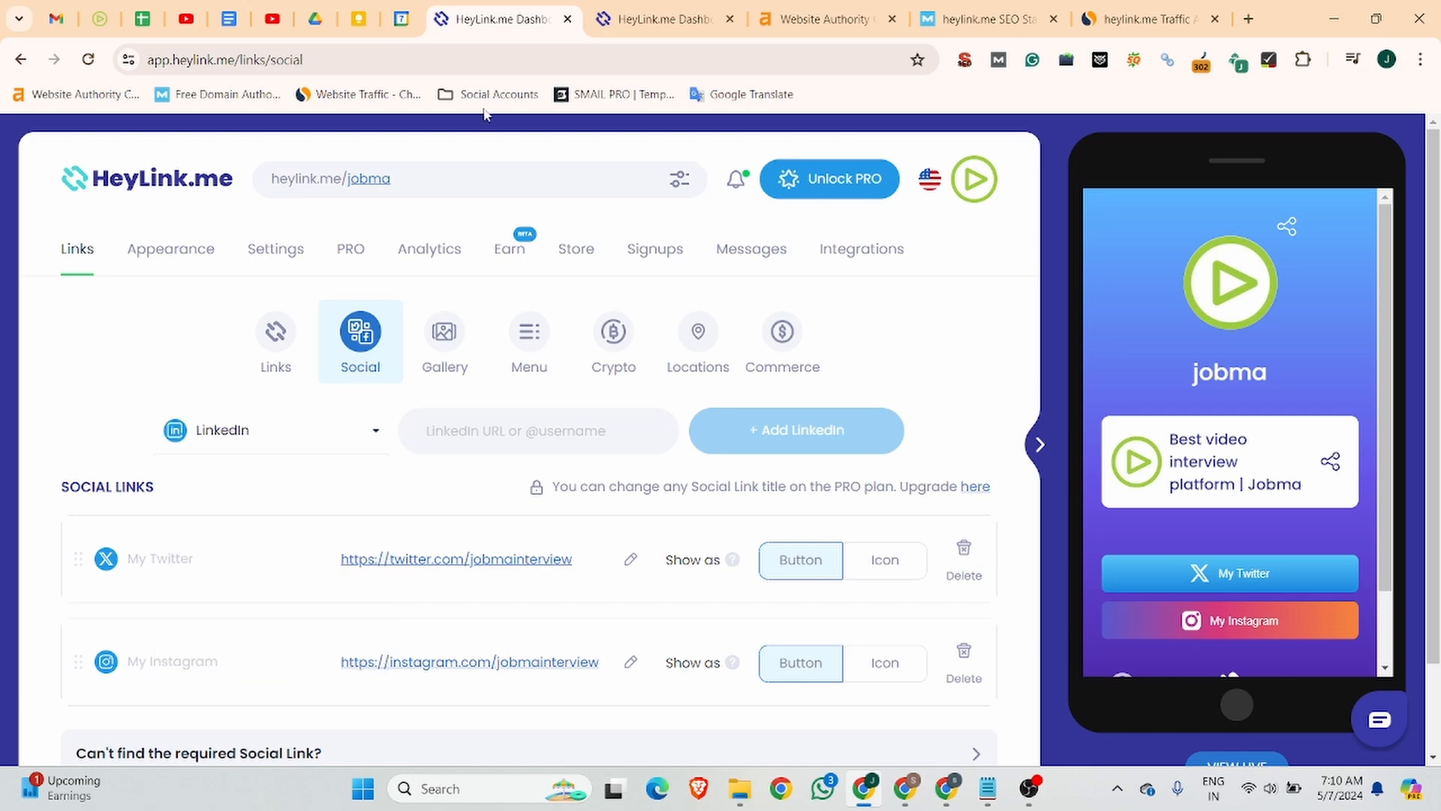
{"action": "left_click", "coordinate": [229, 18]}
{"action": "left_click_drag", "start_coordinate": [564, 525], "coordinate": [402, 515]}
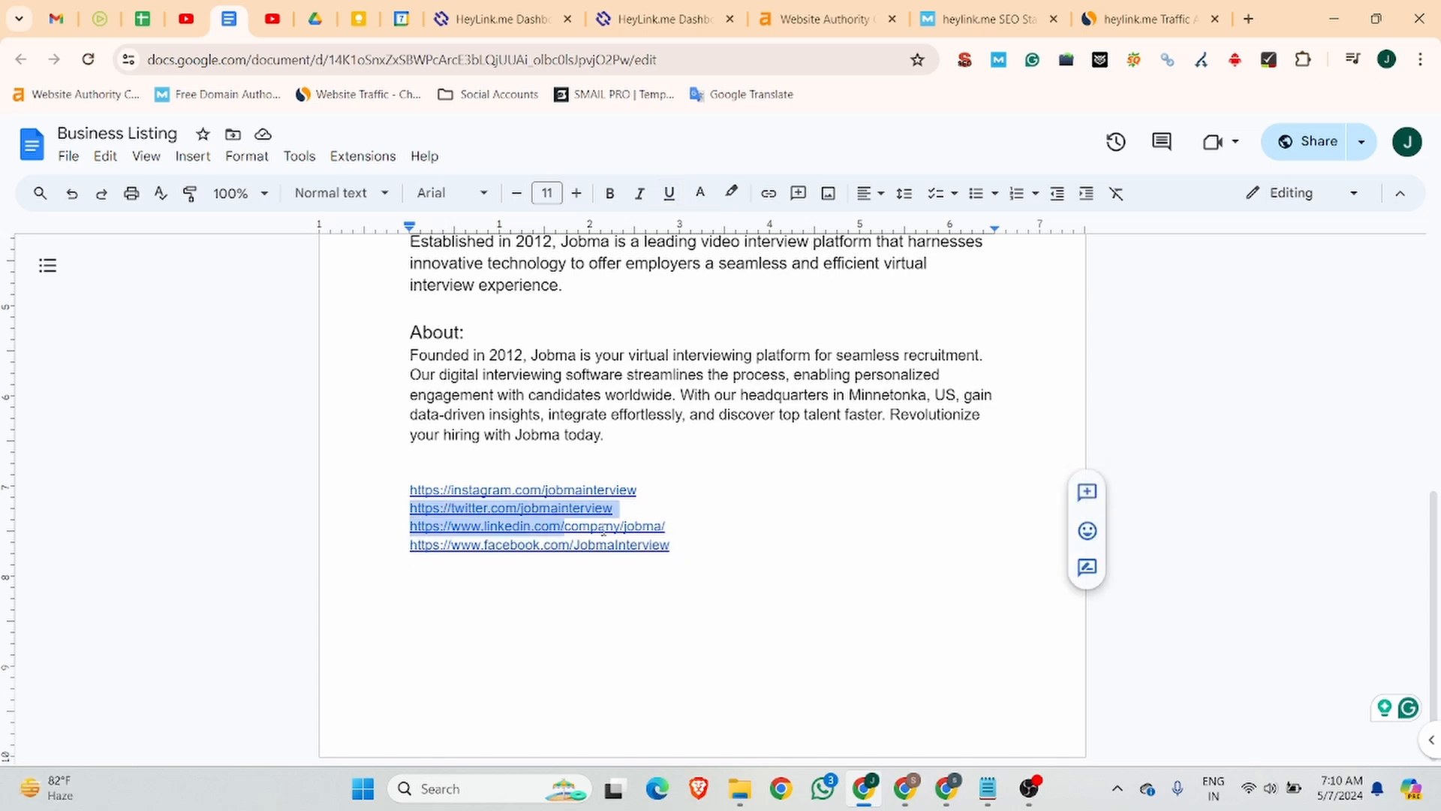
{"action": "left_click", "coordinate": [682, 527]}
{"action": "left_click_drag", "start_coordinate": [675, 527], "coordinate": [402, 529]}
{"action": "key", "text": "ctrl+c"}
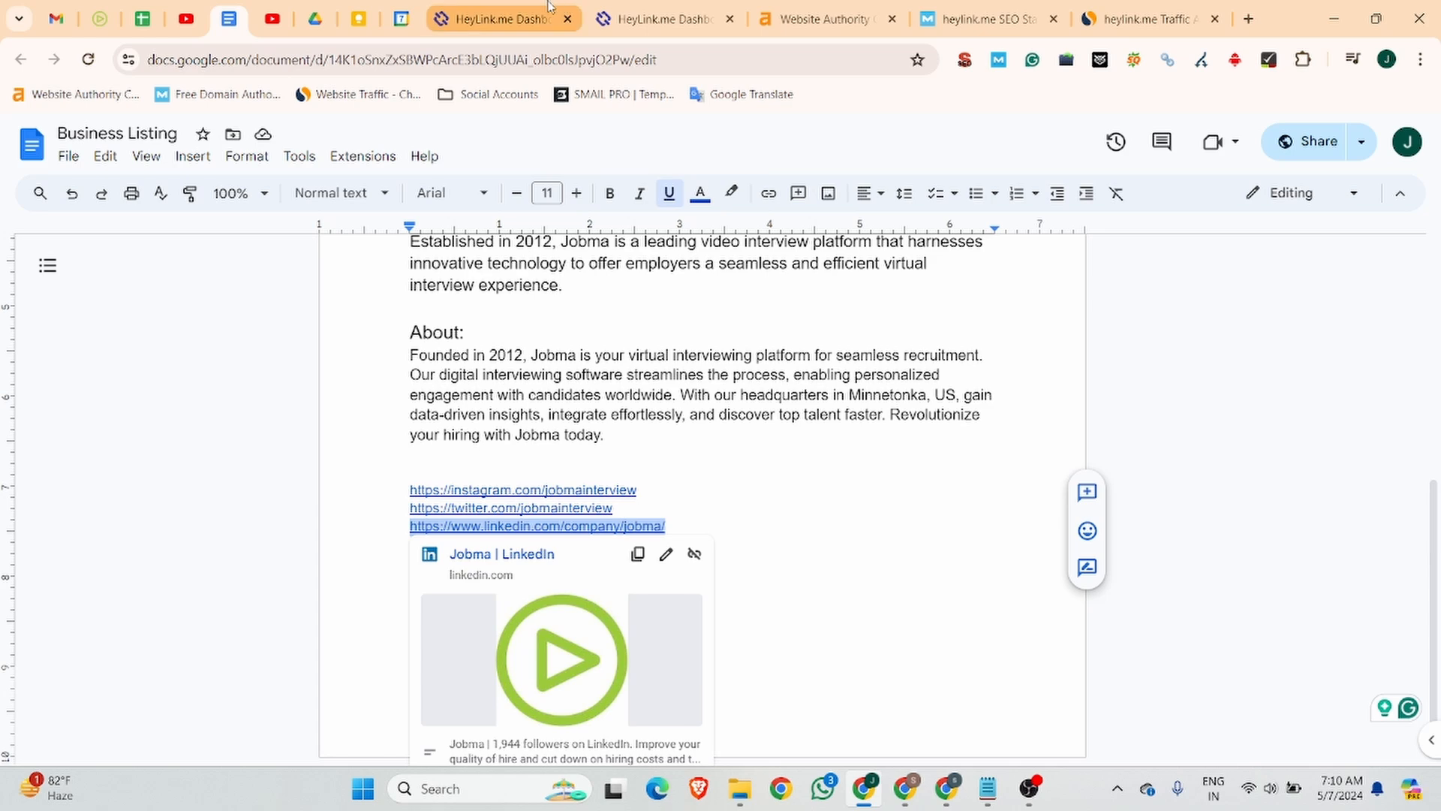
{"action": "left_click", "coordinate": [505, 21]}
{"action": "left_click", "coordinate": [493, 414]}
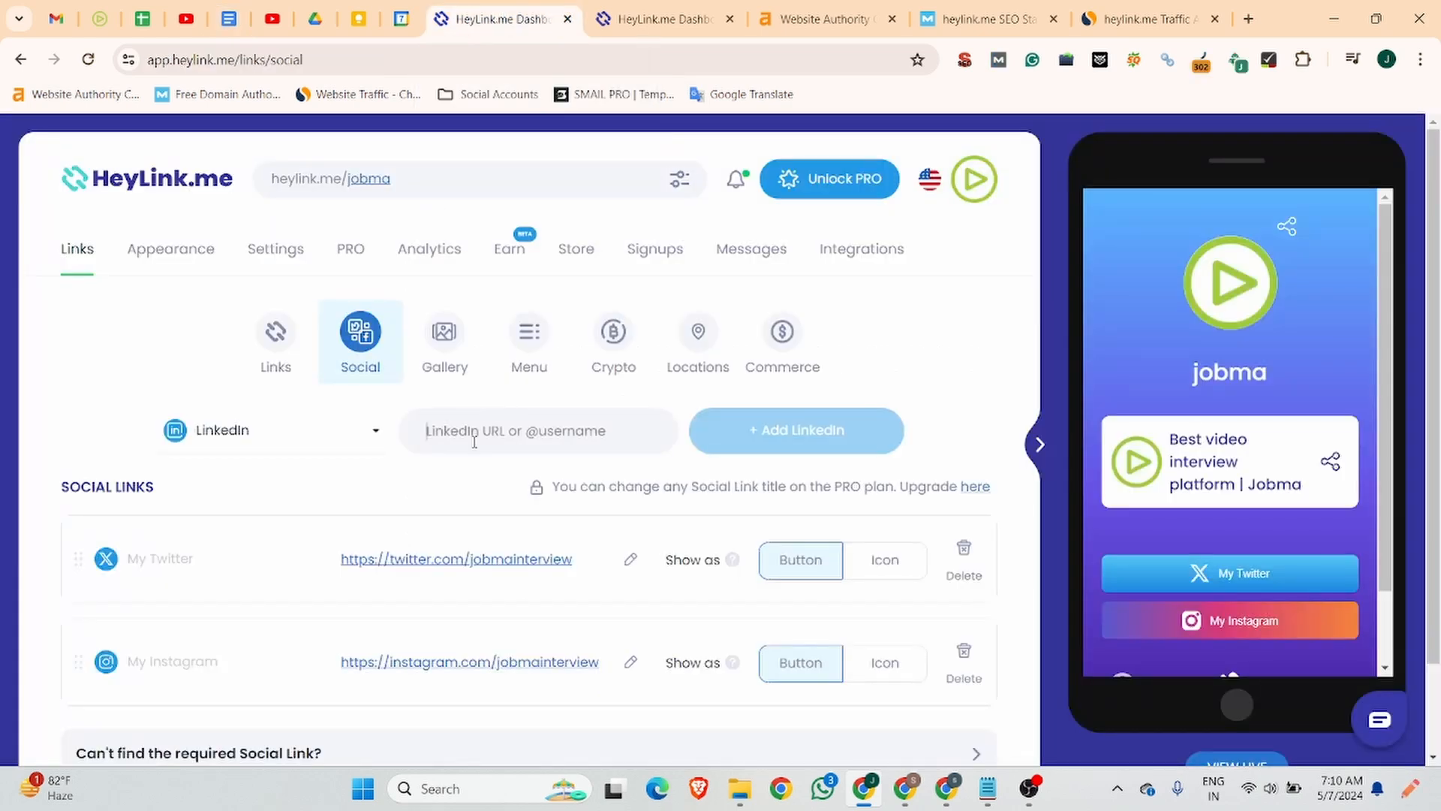
{"action": "key", "text": "ctrl+v"}
{"action": "left_click", "coordinate": [801, 432]}
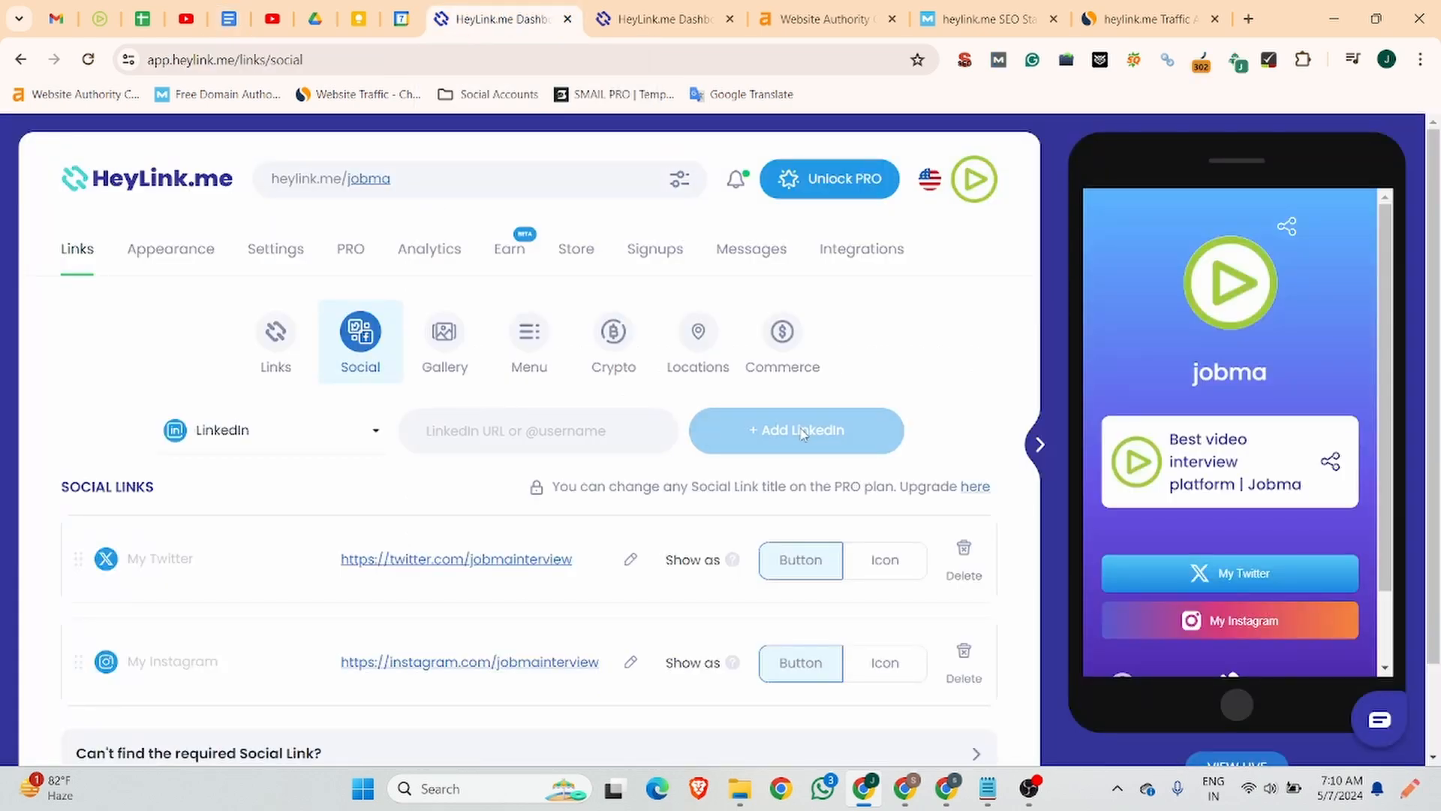
{"action": "scroll", "coordinate": [914, 470], "scroll_direction": "down", "scroll_amount": 1}
{"action": "scroll", "coordinate": [914, 469], "scroll_direction": "down", "scroll_amount": 2}
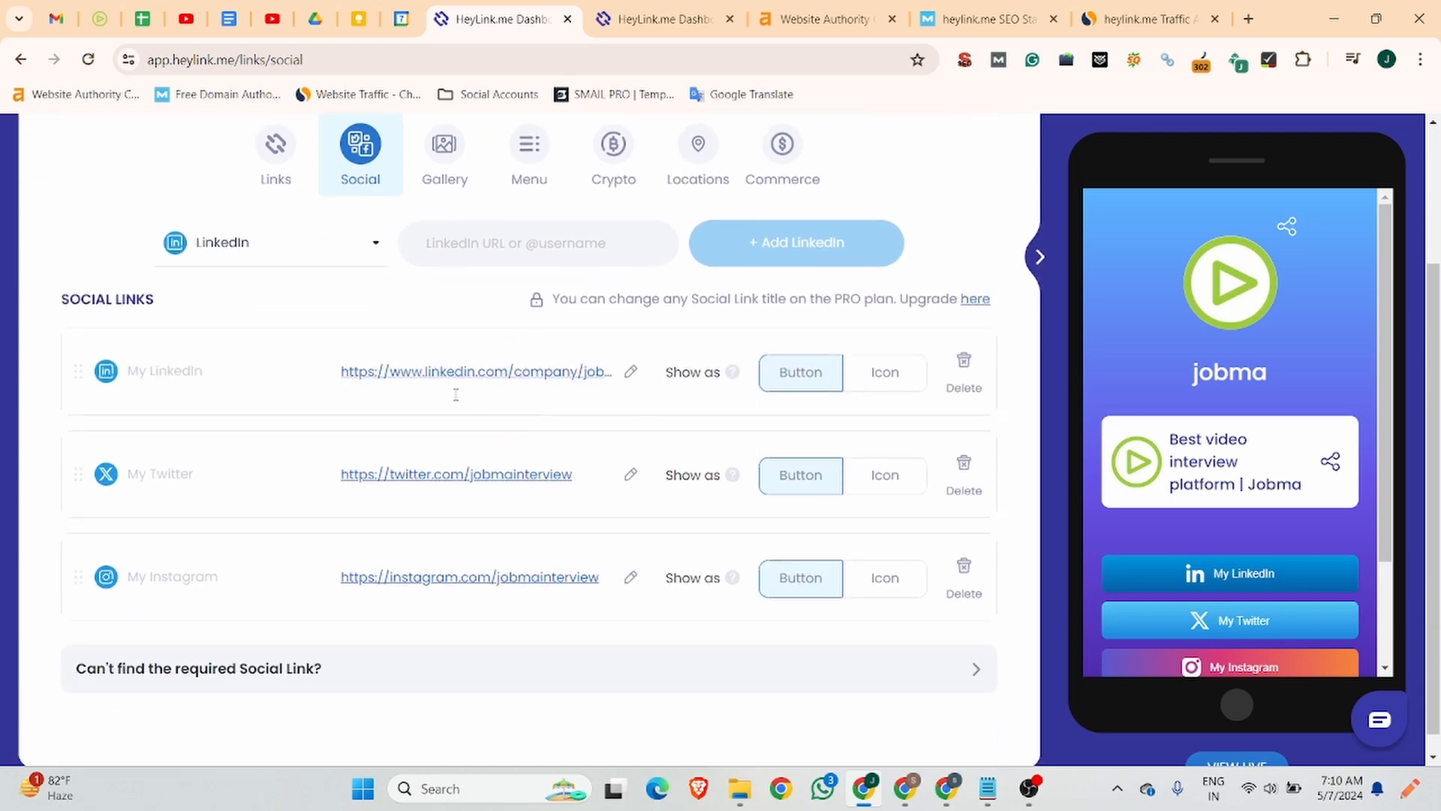
Check the remaining link in the Business Listing document and choose Facebook as the social link type.
{"action": "left_click", "coordinate": [229, 19]}
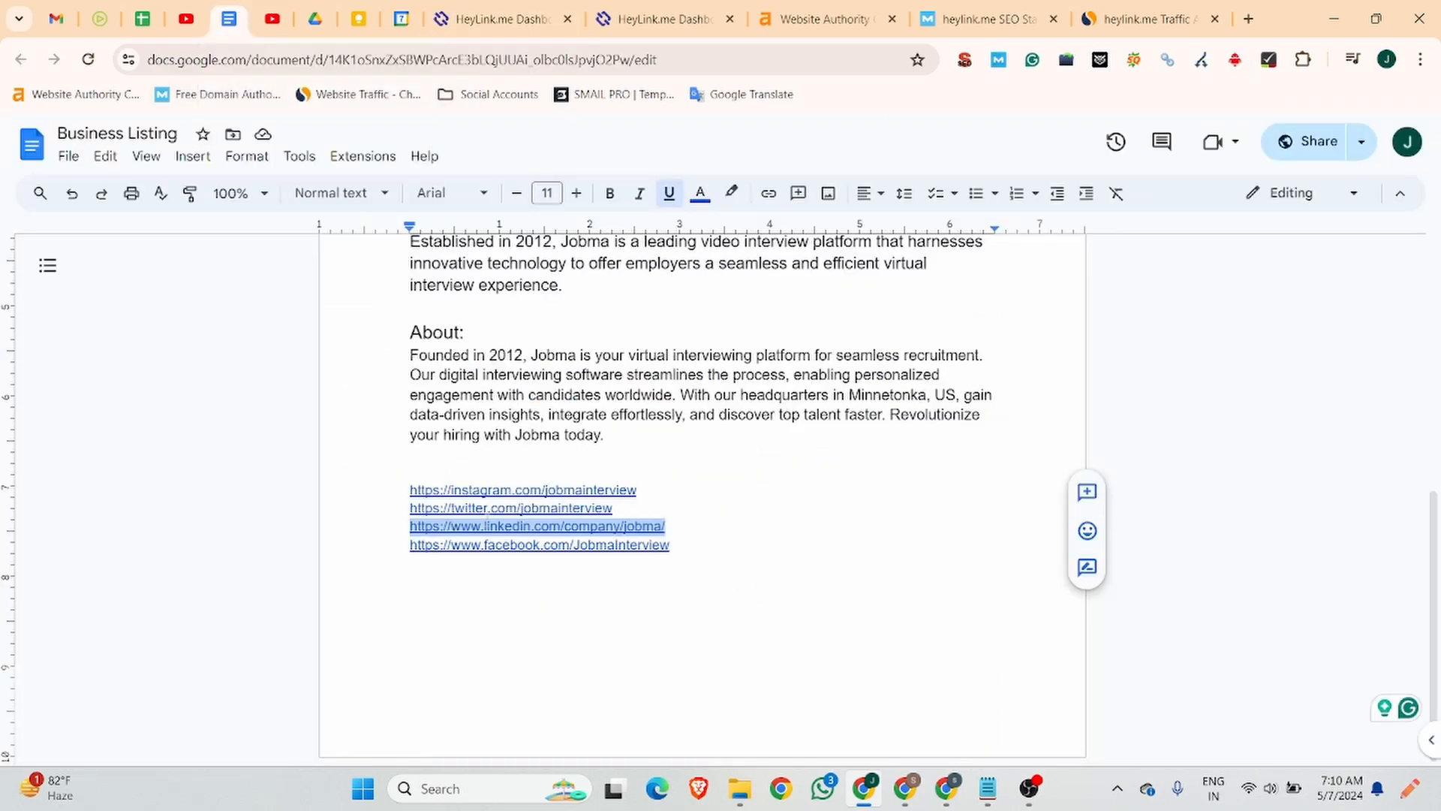
{"action": "left_click", "coordinate": [481, 16]}
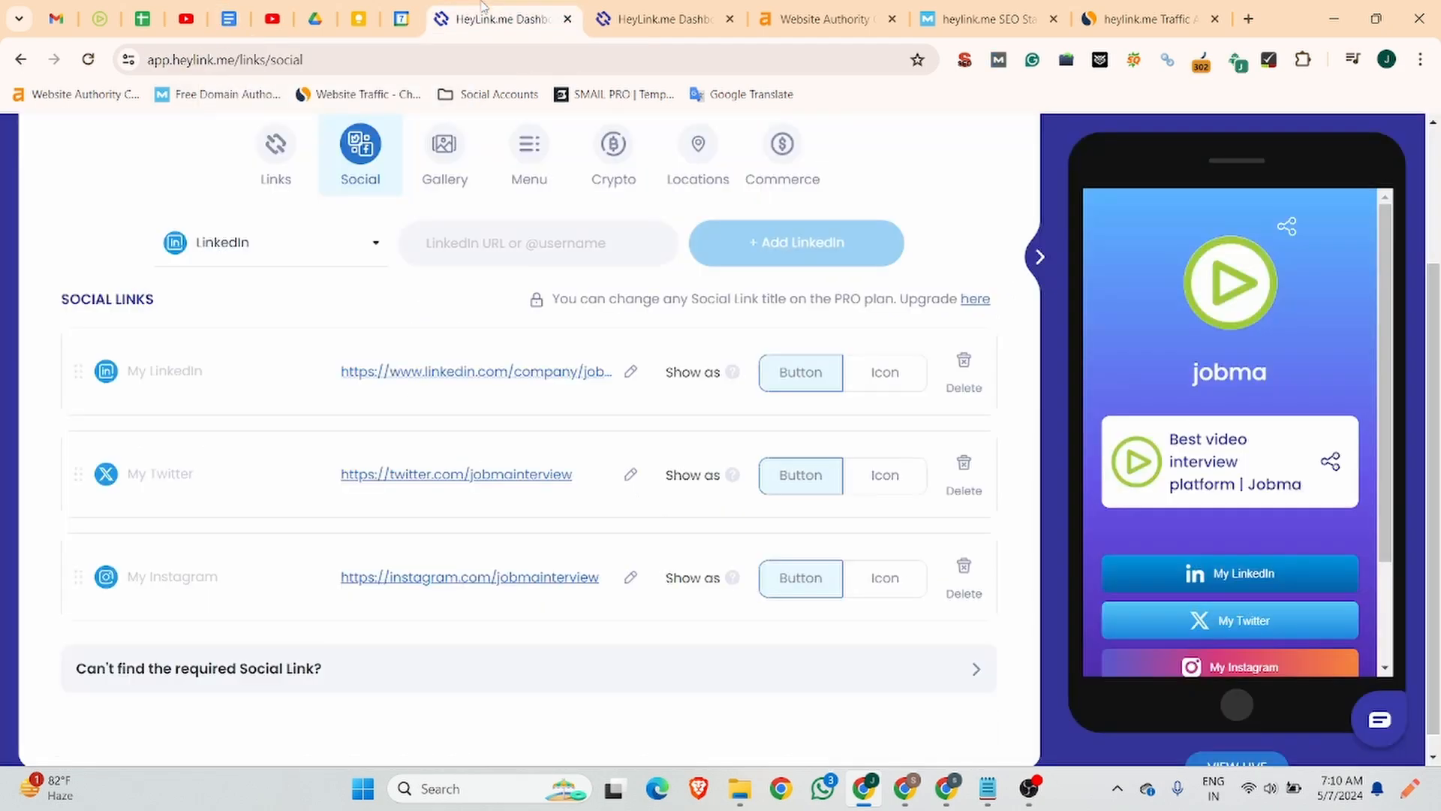
{"action": "left_click", "coordinate": [328, 248]}
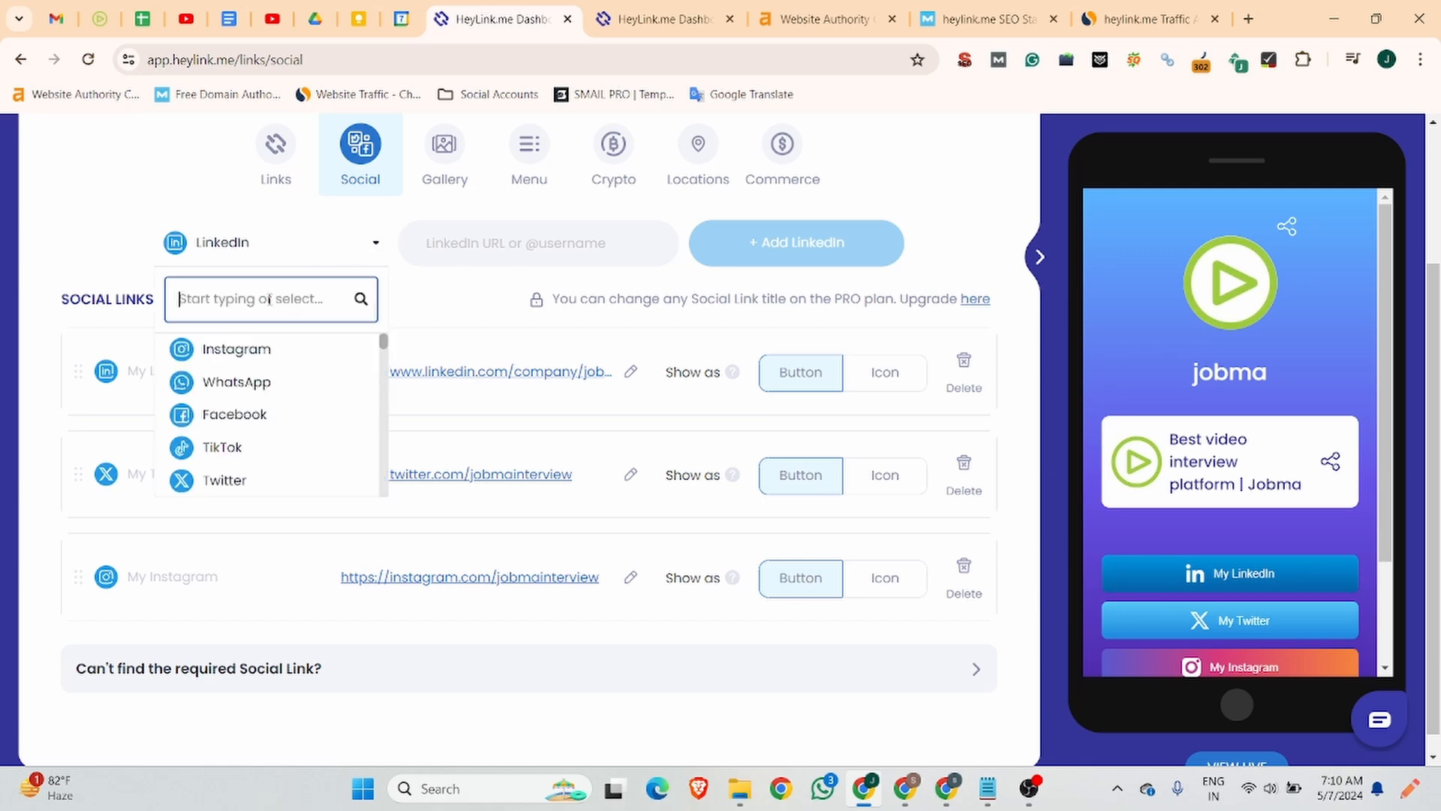
{"action": "left_click", "coordinate": [230, 413]}
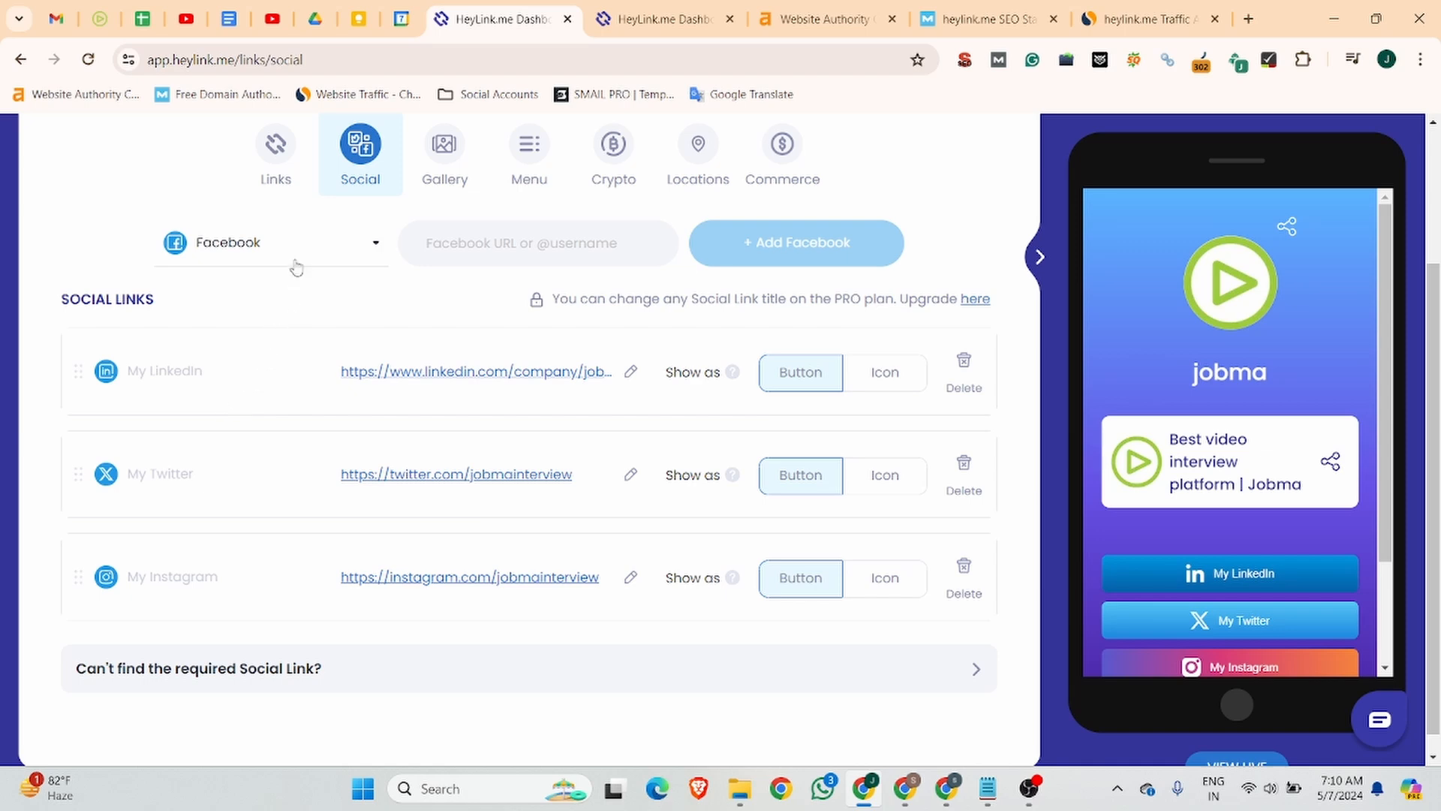
{"action": "left_click", "coordinate": [229, 18]}
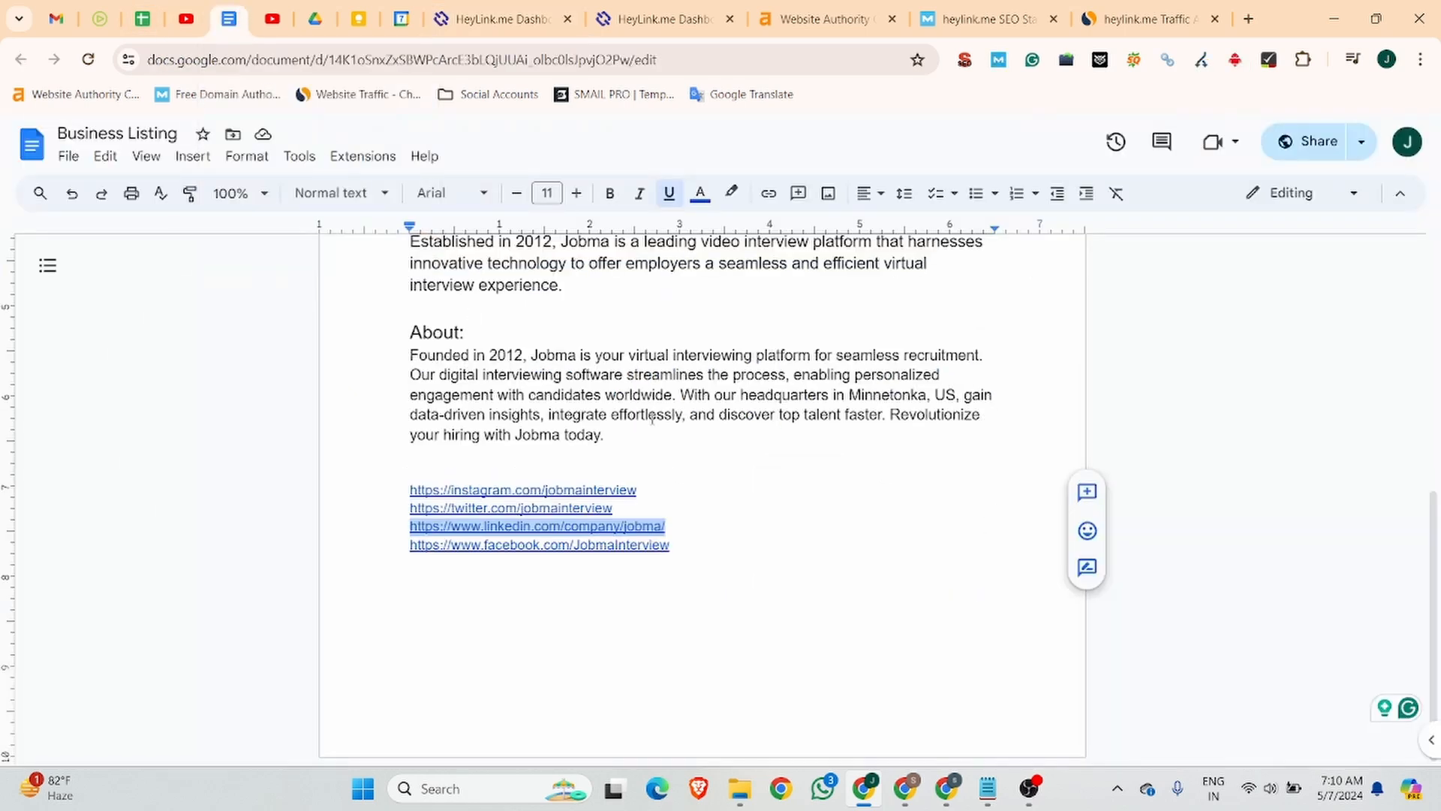
{"action": "left_click_drag", "start_coordinate": [670, 544], "coordinate": [410, 545]}
{"action": "key", "text": "ctrl+c"}
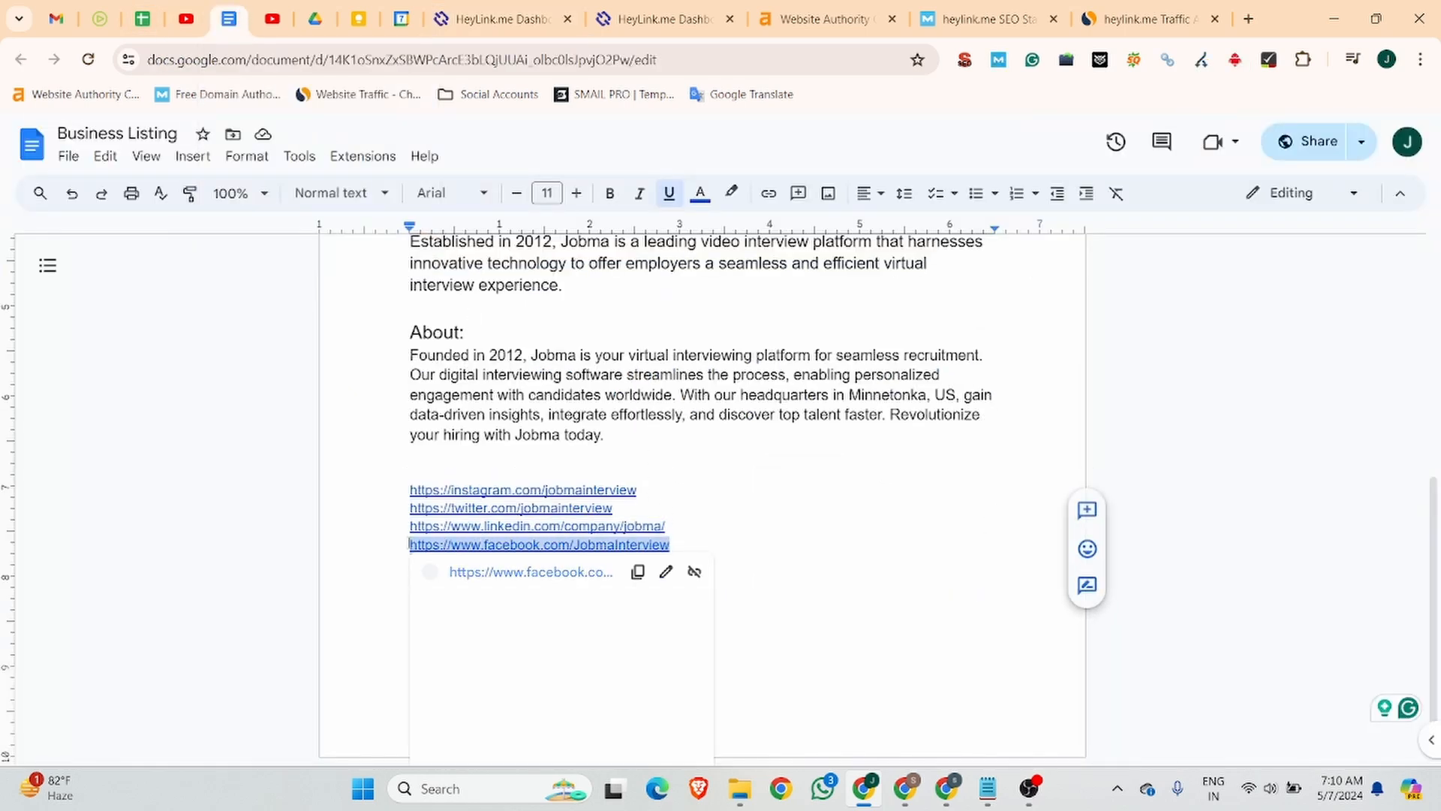
{"action": "left_click", "coordinate": [484, 20]}
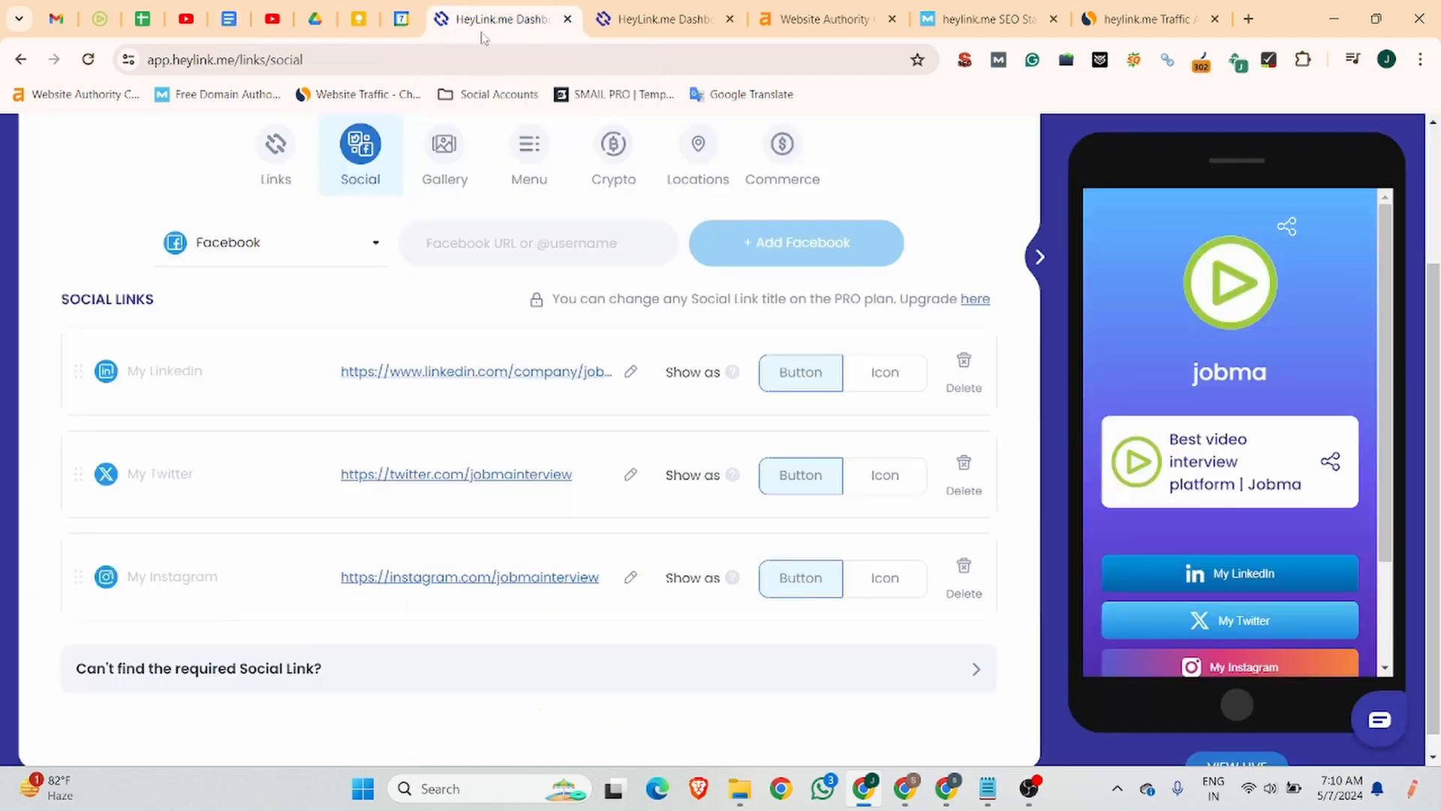
{"action": "left_click", "coordinate": [492, 241]}
{"action": "key", "text": "ctrl+v"}
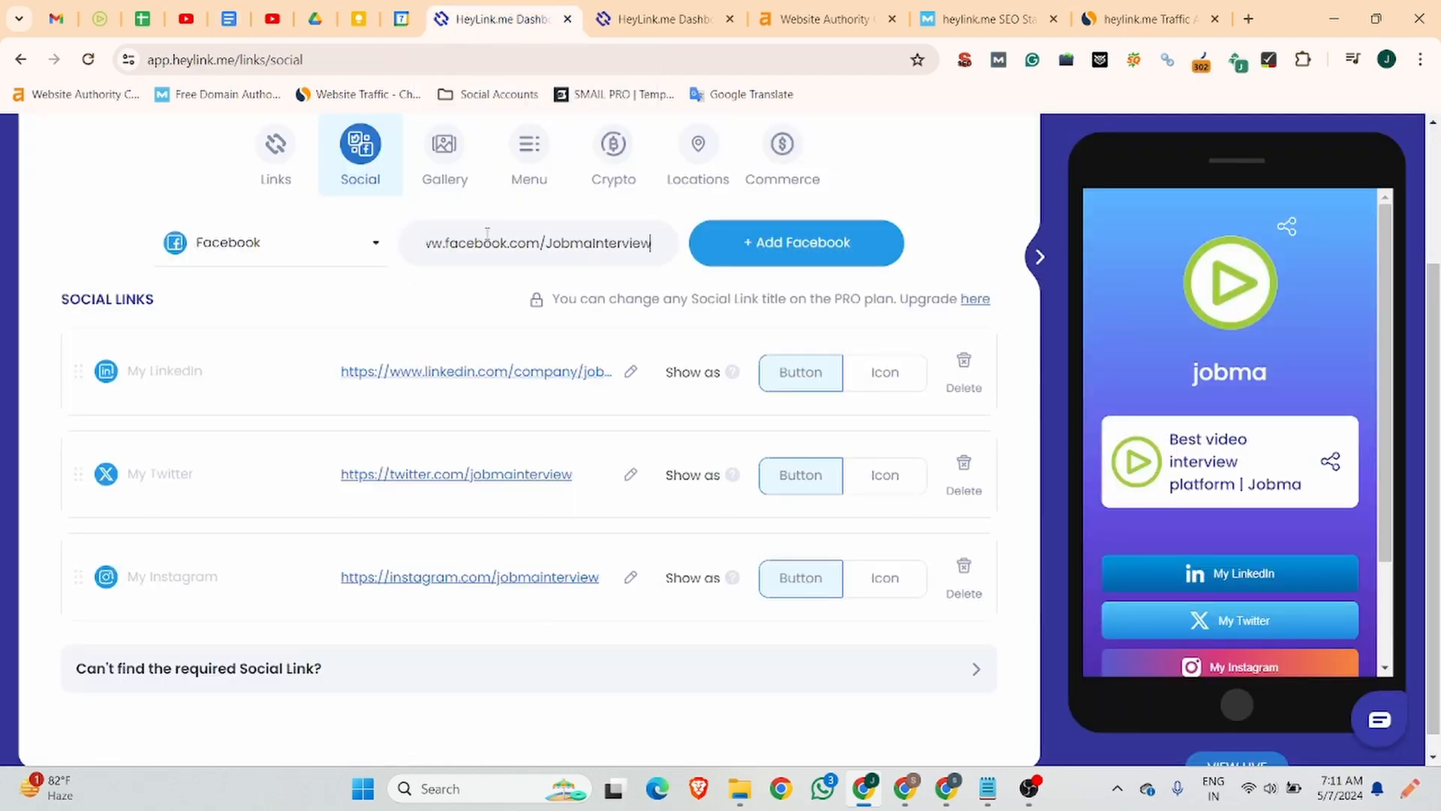
{"action": "left_click", "coordinate": [841, 262]}
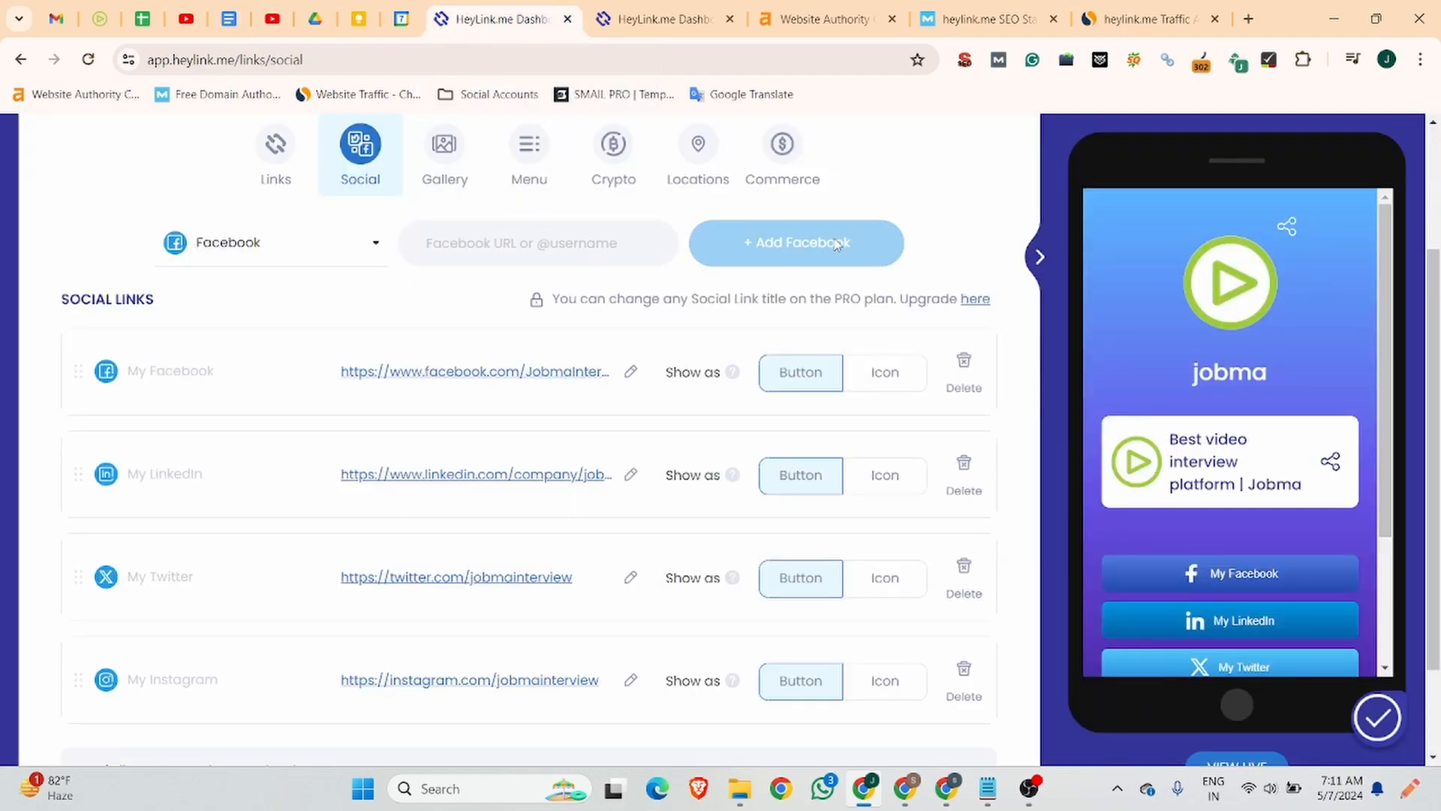
{"action": "scroll", "coordinate": [1314, 510], "scroll_direction": "down", "scroll_amount": 3}
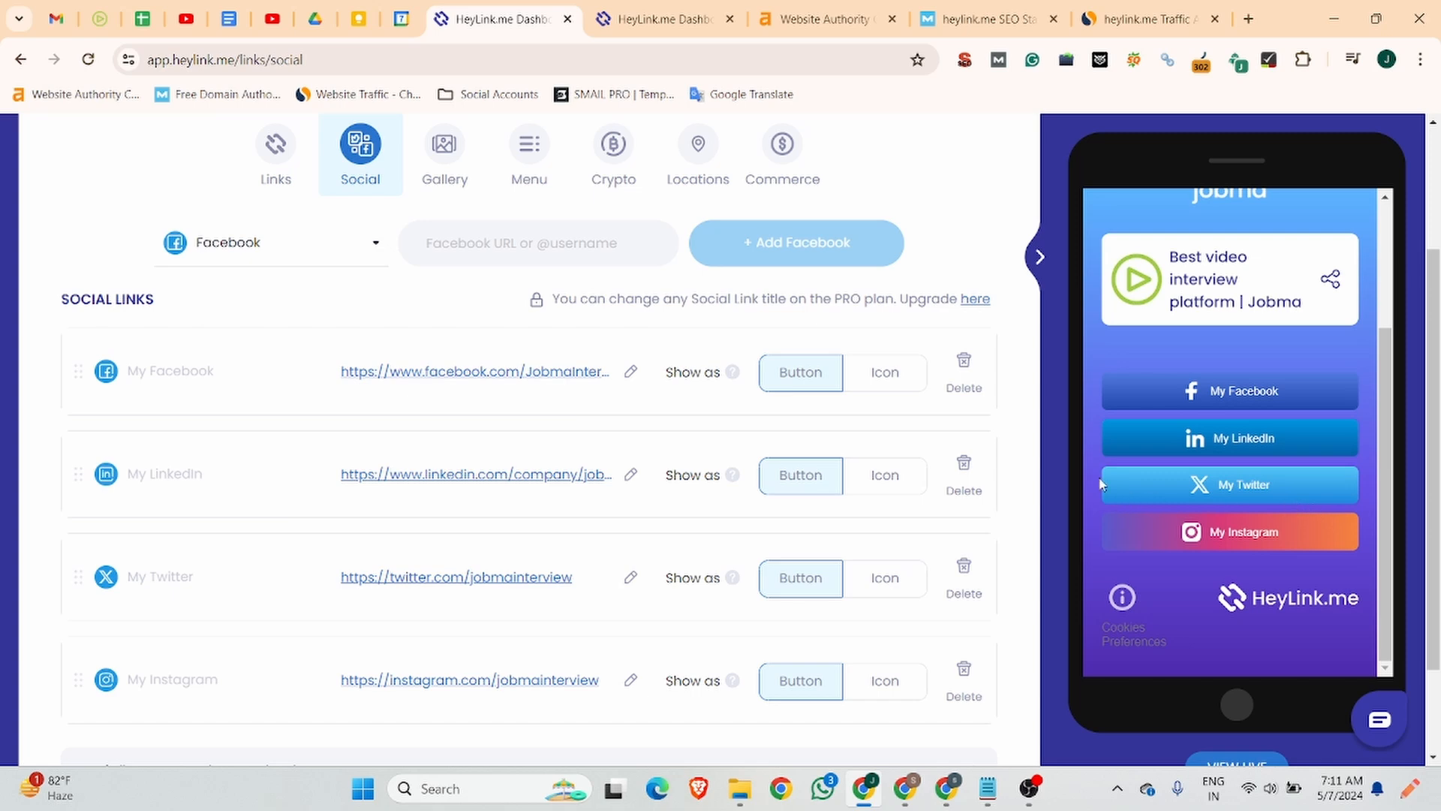
{"action": "scroll", "coordinate": [1152, 548], "scroll_direction": "down", "scroll_amount": 2}
{"action": "scroll", "coordinate": [345, 495], "scroll_direction": "up", "scroll_amount": 5}
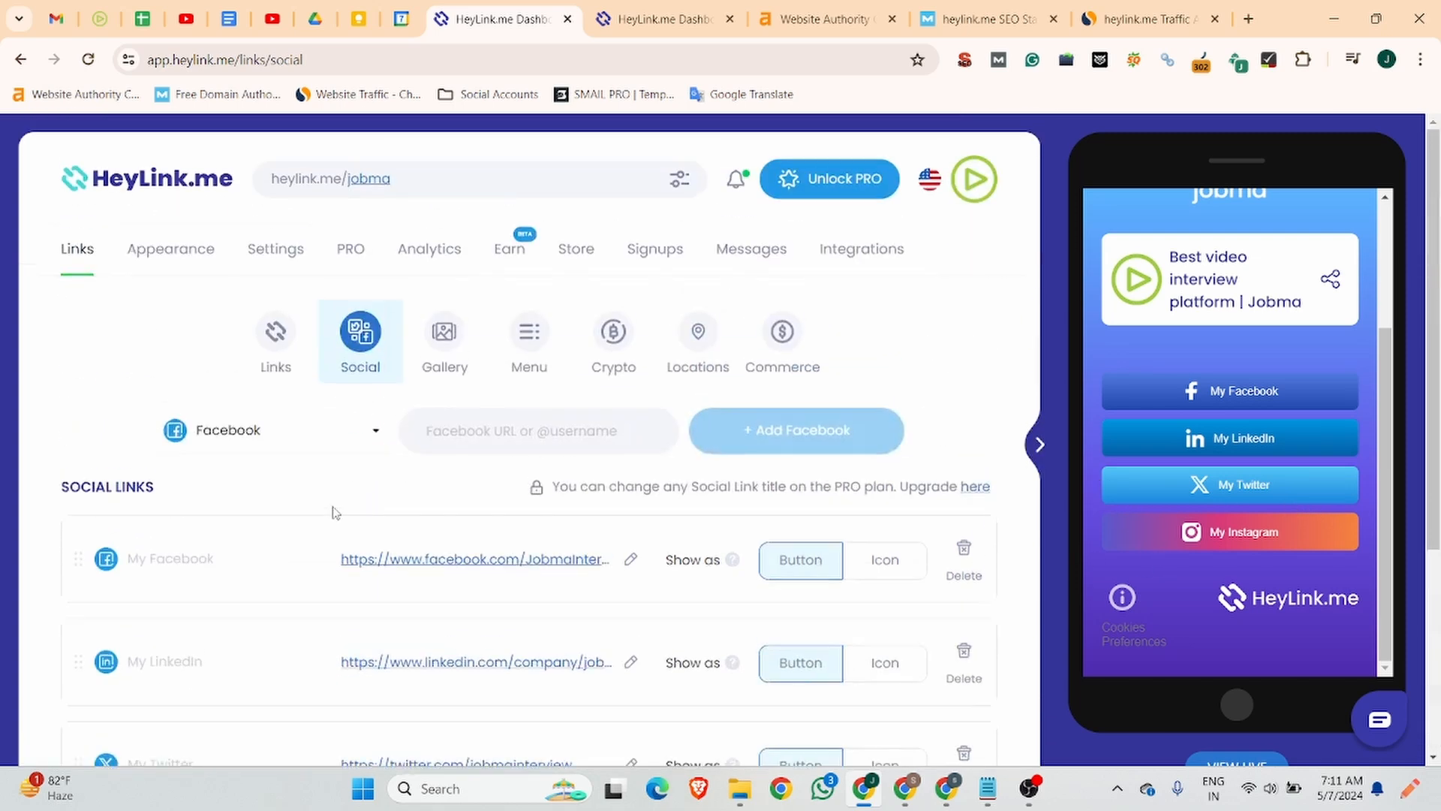
Go to the profile's Gallery links and add an Instagram Feed gallery.
{"action": "left_click", "coordinate": [449, 342]}
{"action": "left_click", "coordinate": [213, 511]}
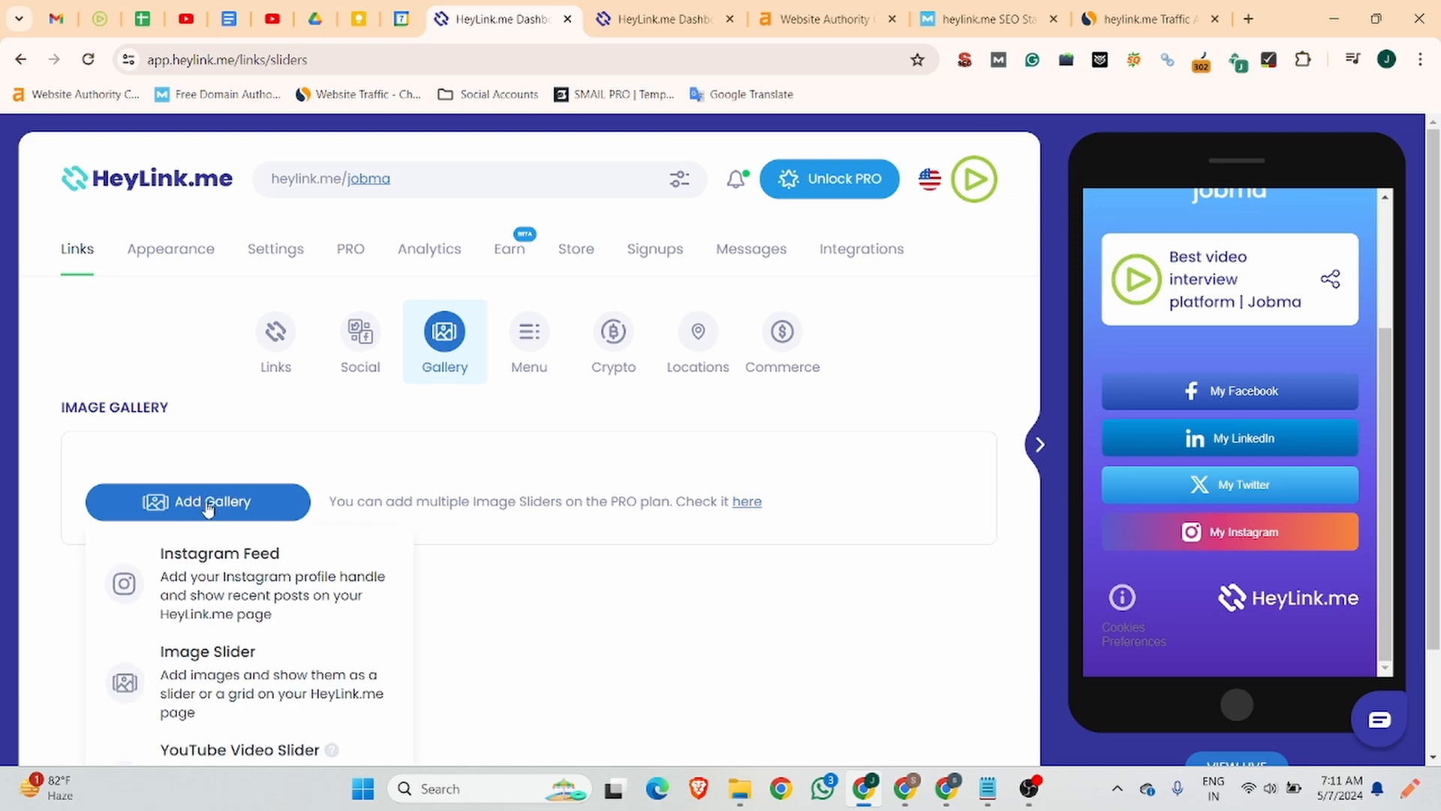
{"action": "scroll", "coordinate": [210, 529], "scroll_direction": "down", "scroll_amount": 2}
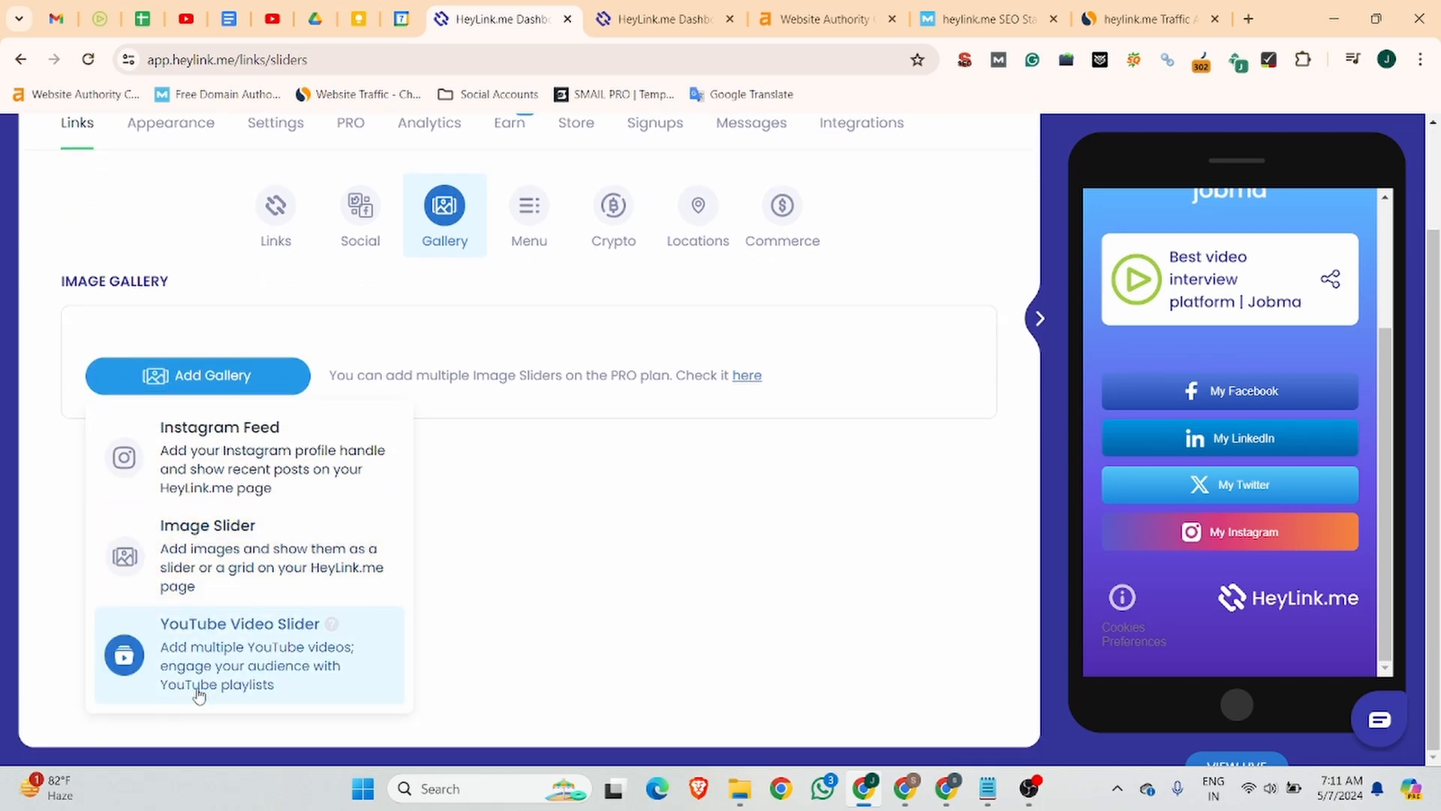
{"action": "double_click", "coordinate": [223, 440]}
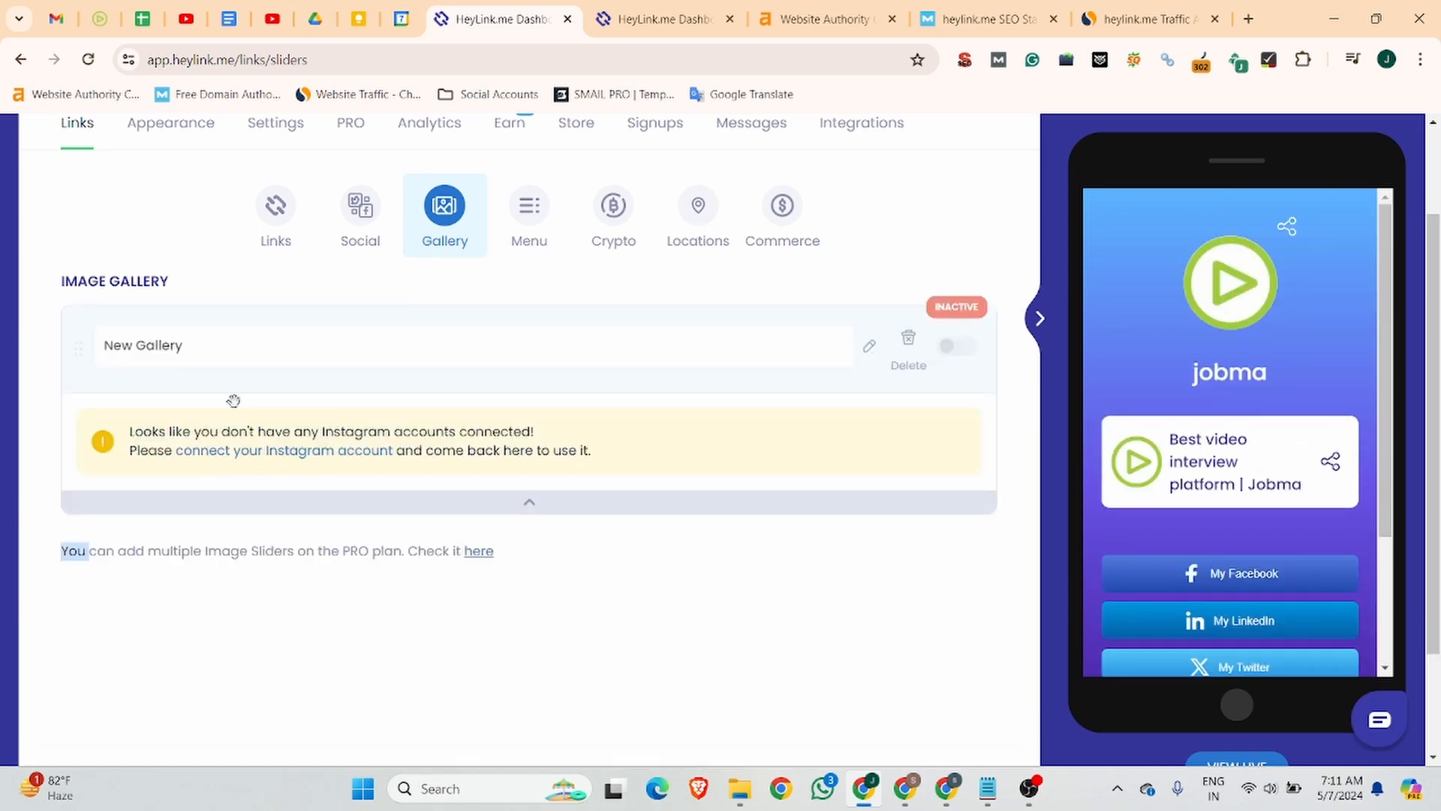
{"action": "scroll", "coordinate": [233, 401], "scroll_direction": "down", "scroll_amount": 3}
{"action": "scroll", "coordinate": [232, 347], "scroll_direction": "up", "scroll_amount": 2}
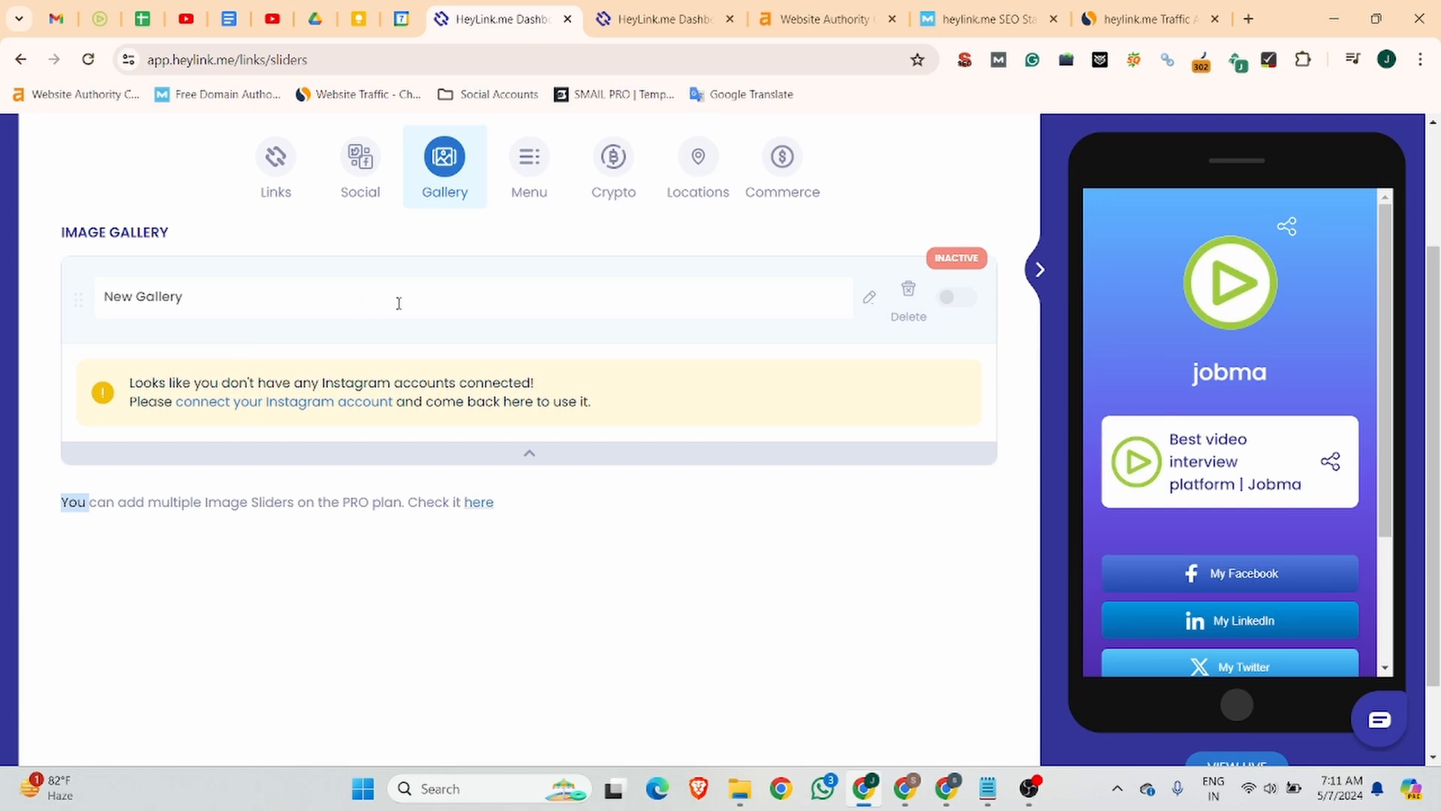
Replace the new gallery's name with "Jobma Ga".
{"action": "left_click", "coordinate": [290, 296]}
{"action": "left_click_drag", "start_coordinate": [297, 288], "coordinate": [109, 287]}
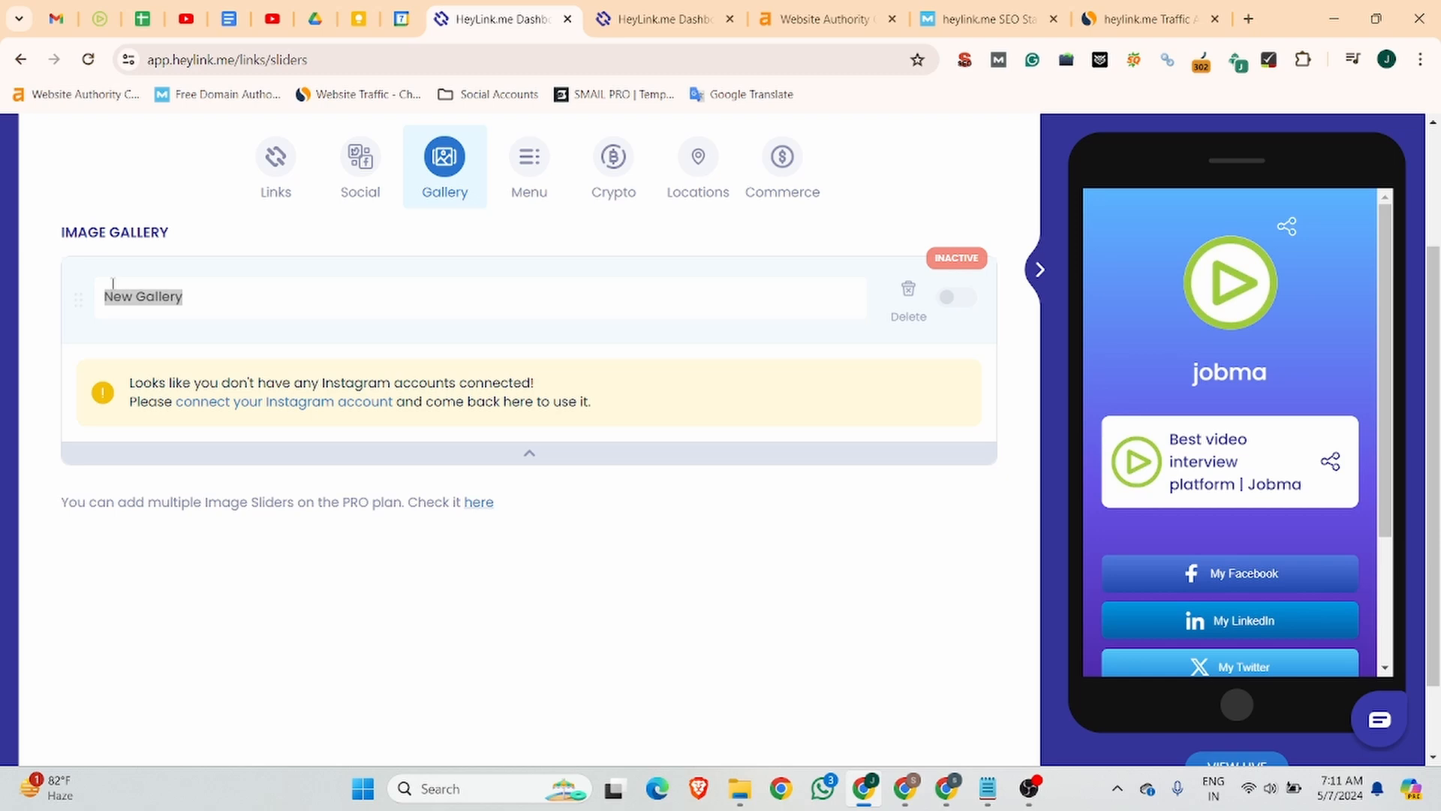
{"action": "type", "text": "Jo"}
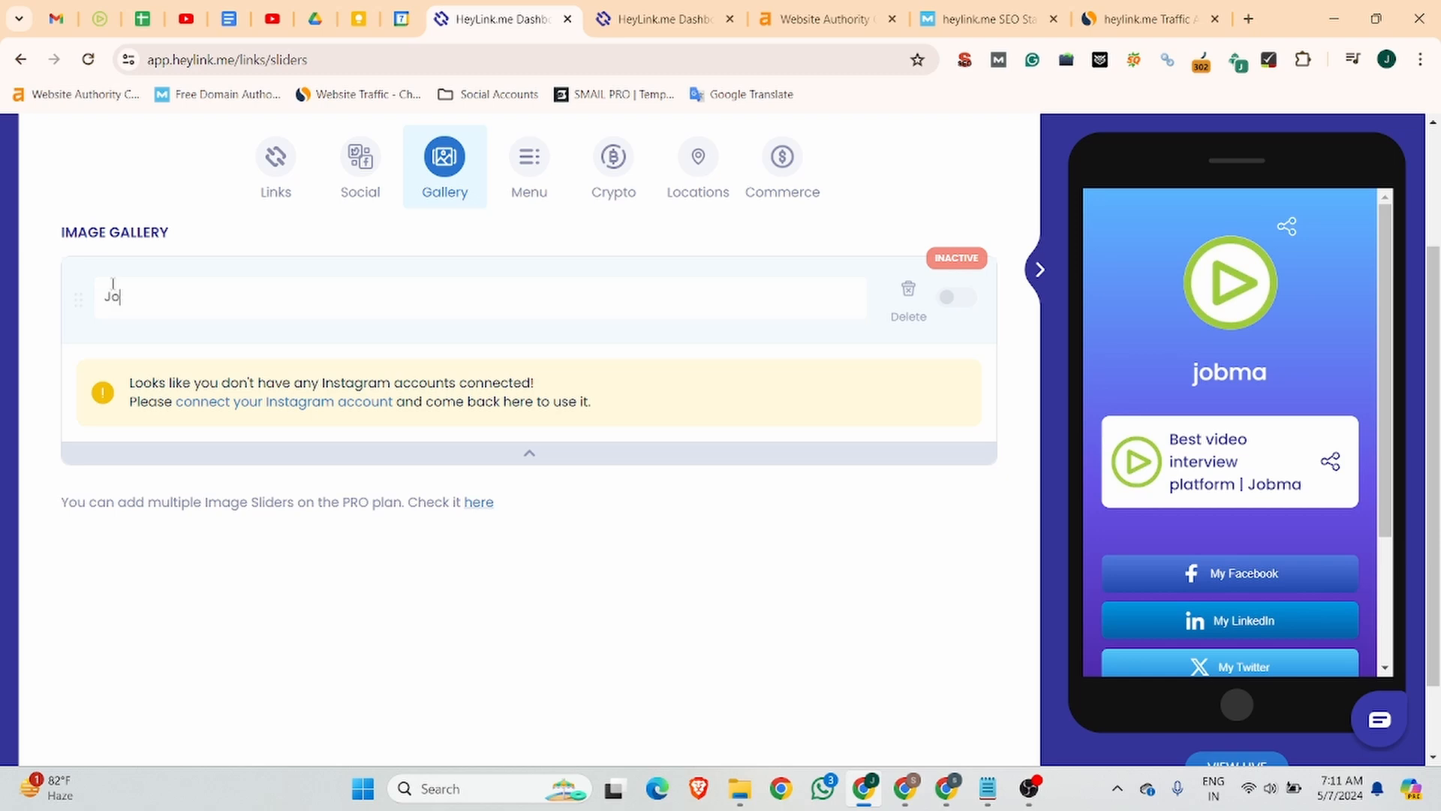
{"action": "type", "text": "bma Ga"}
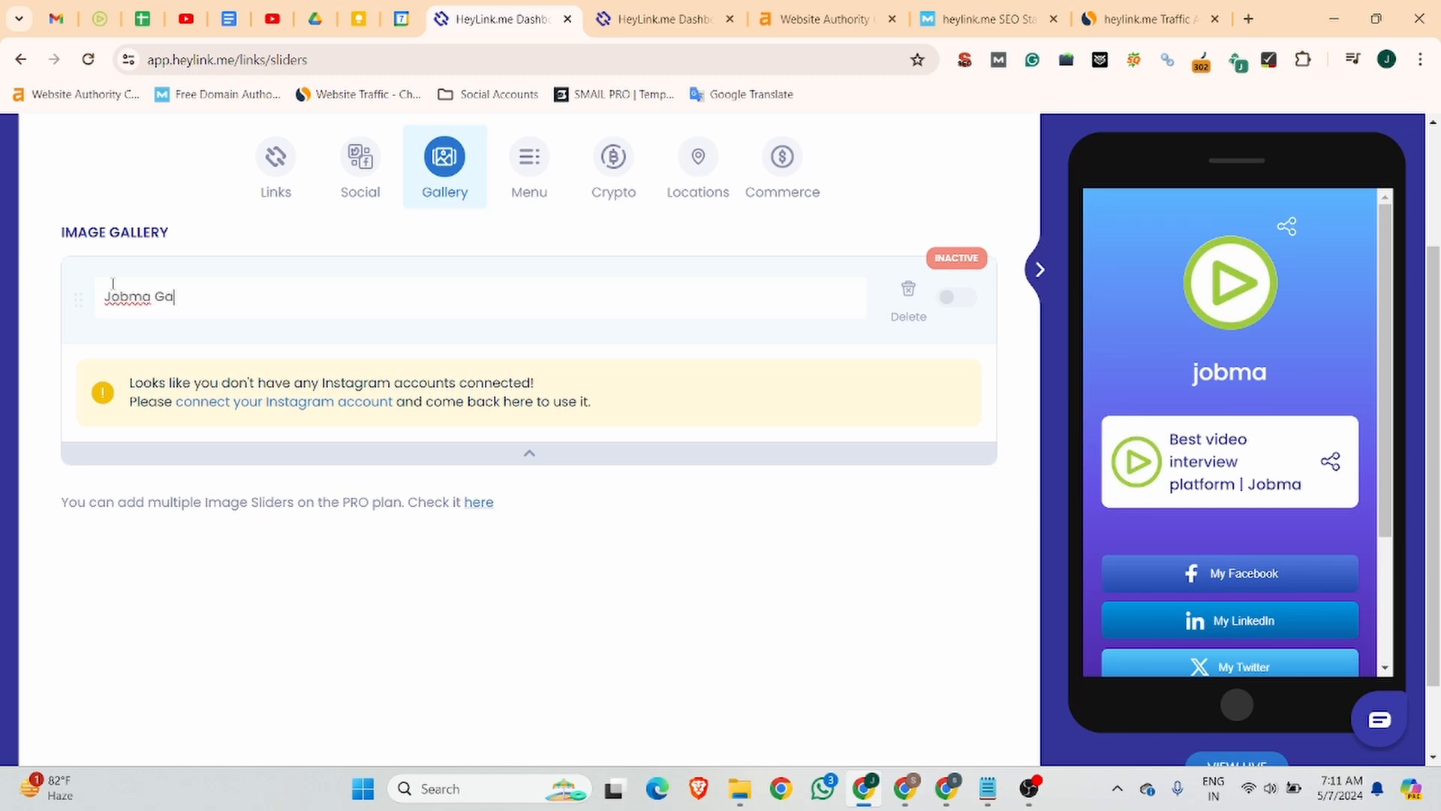
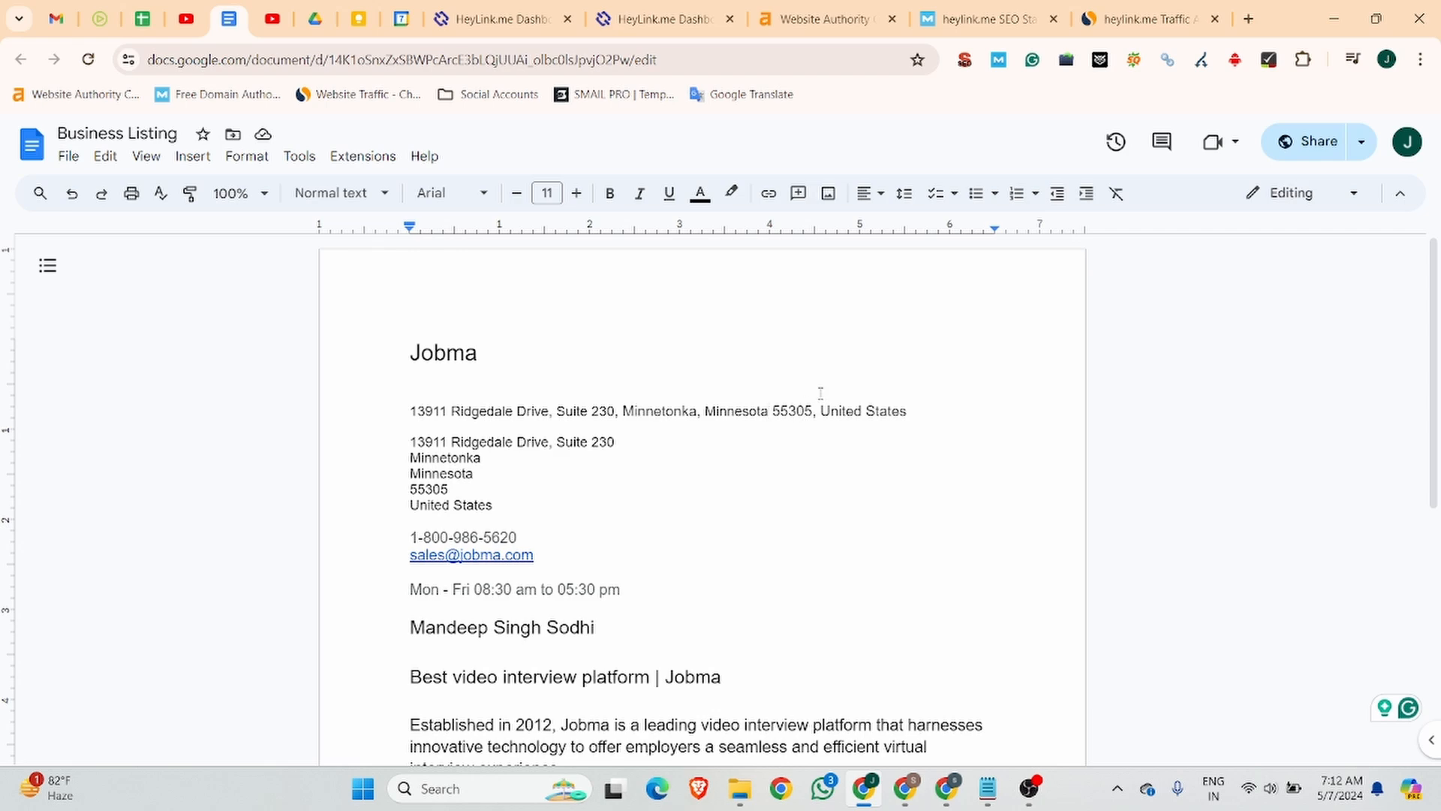
Copy the full single-line company address from below the Jobma heading in the Business Listing document.
{"action": "left_click_drag", "start_coordinate": [719, 409], "coordinate": [895, 422]}
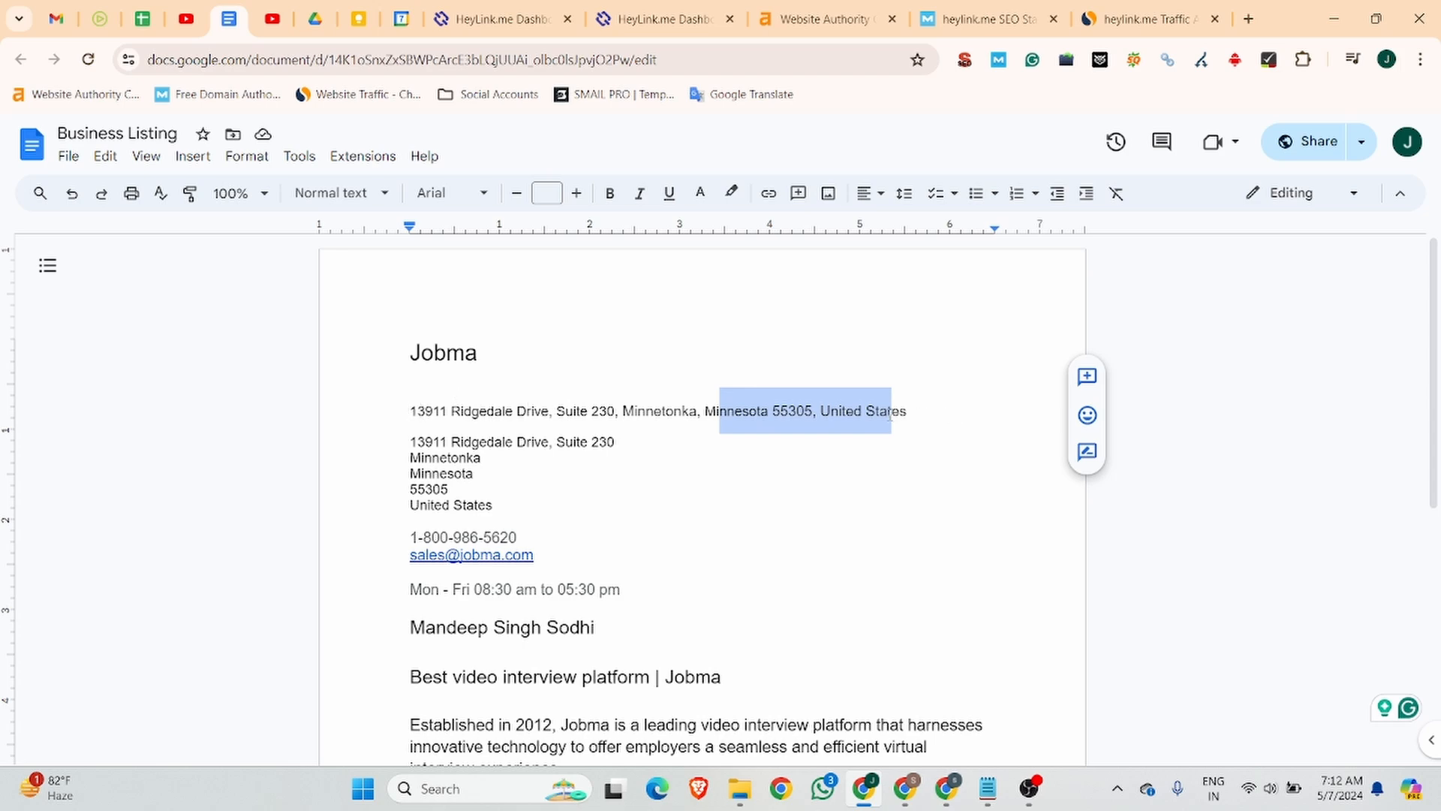
{"action": "left_click", "coordinate": [727, 412]}
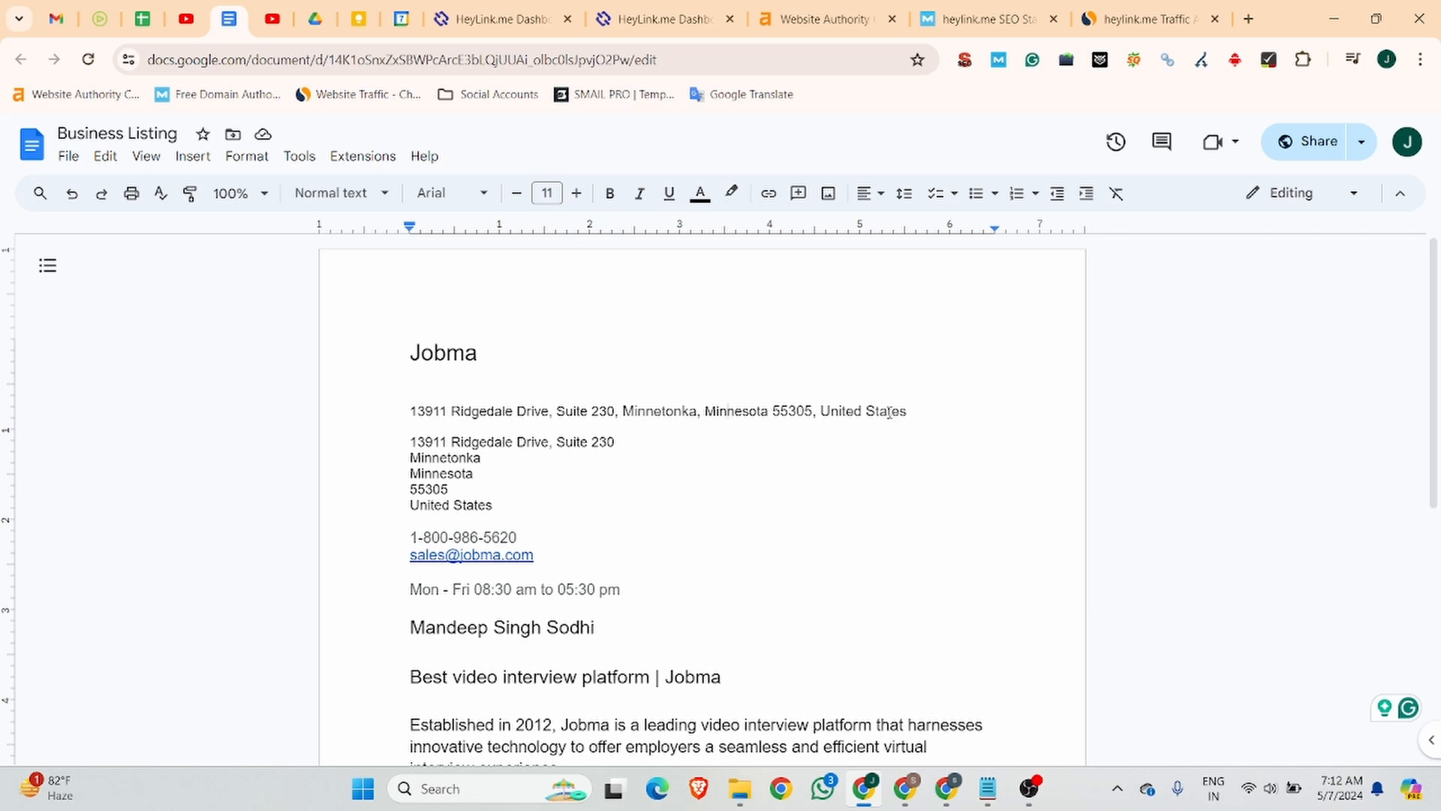
{"action": "left_click_drag", "start_coordinate": [875, 412], "coordinate": [838, 413]}
{"action": "left_click", "coordinate": [637, 413]}
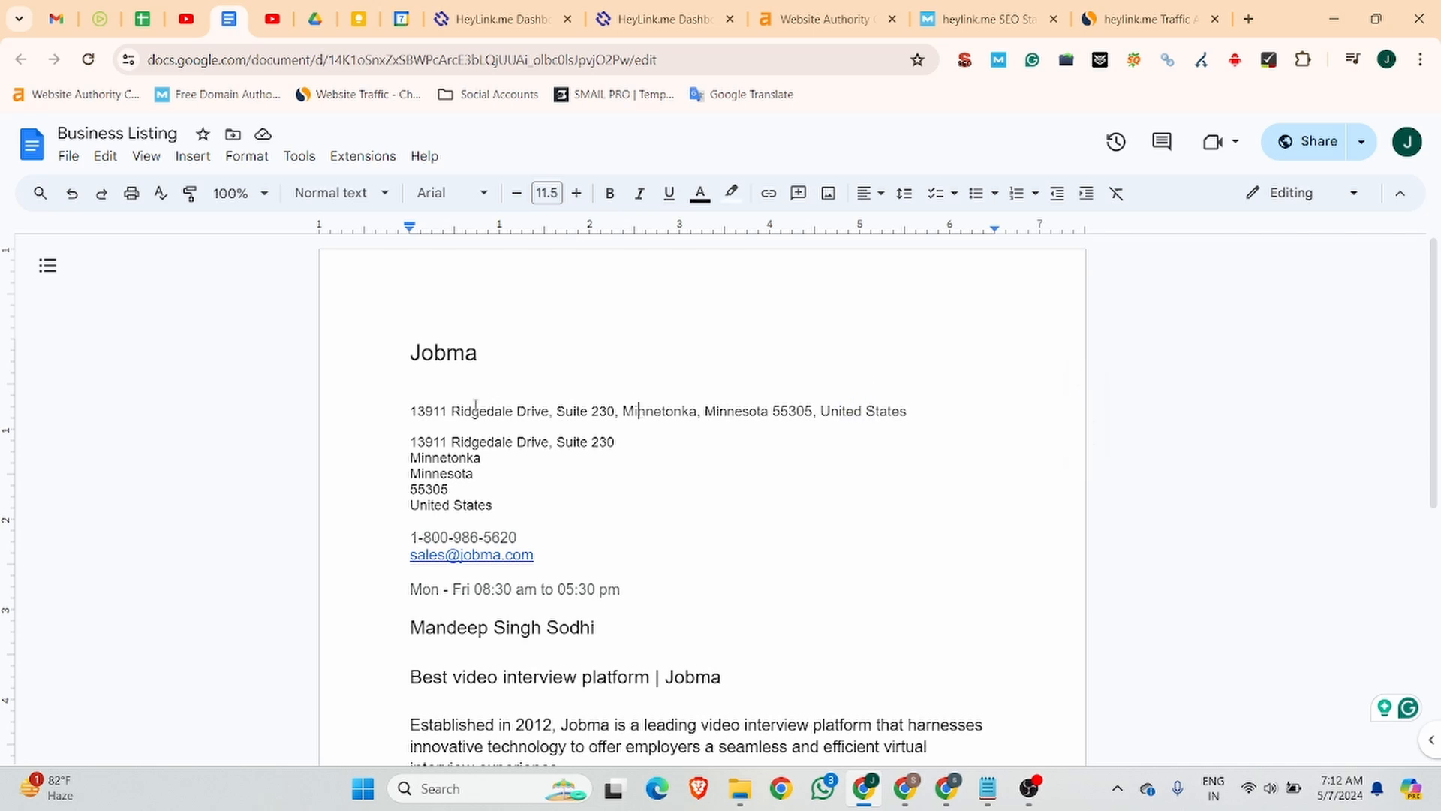
{"action": "right_click", "coordinate": [413, 405]}
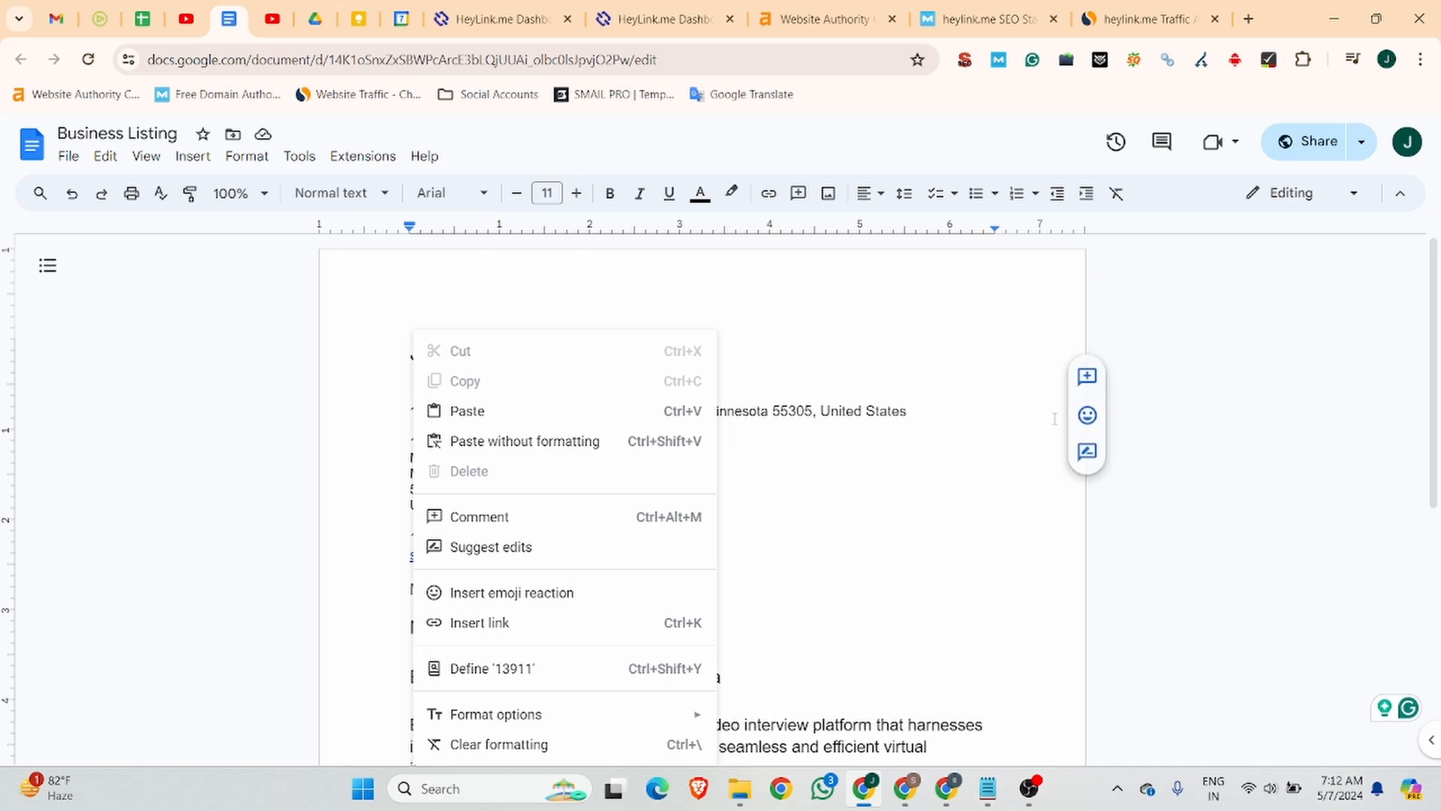
{"action": "left_click", "coordinate": [859, 415]}
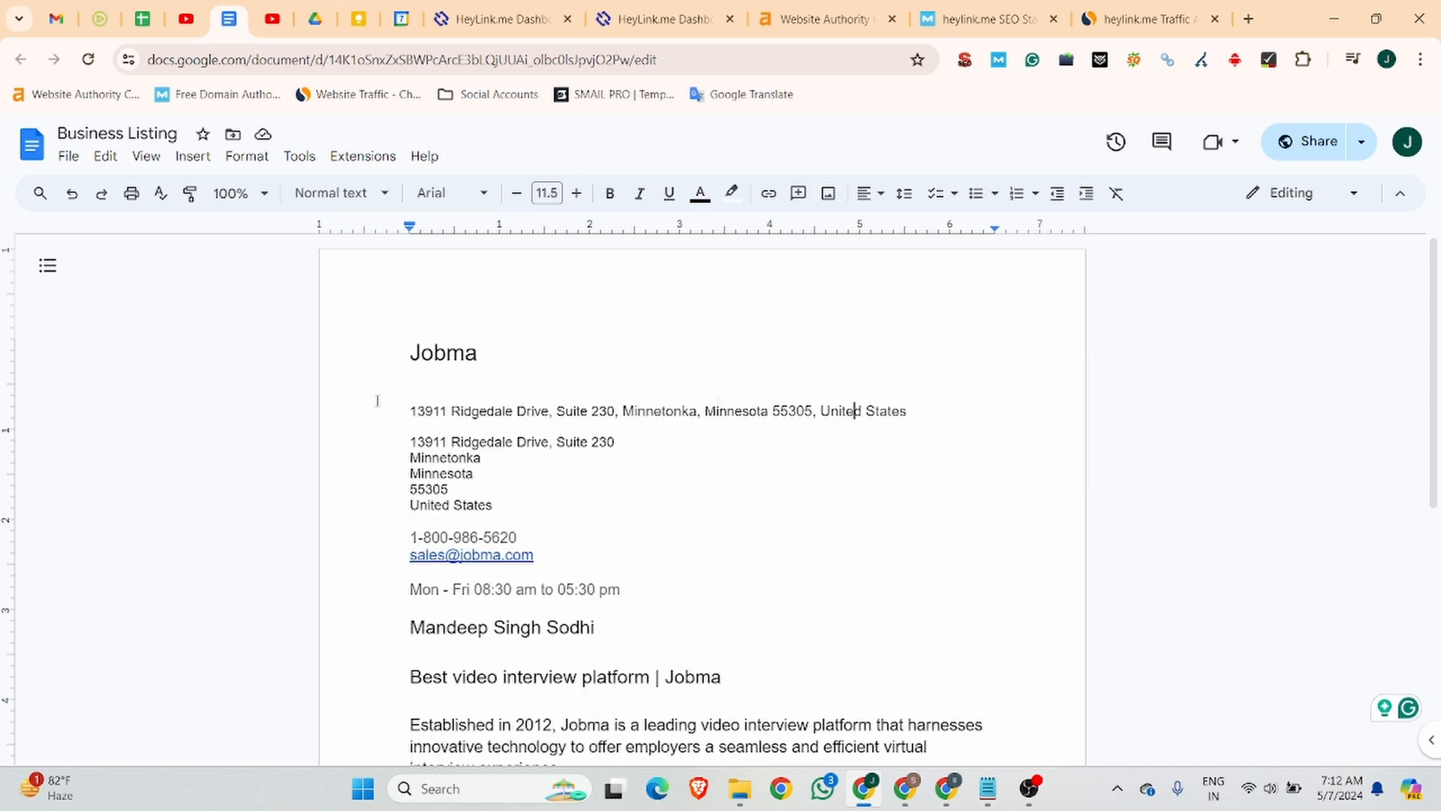
{"action": "left_click_drag", "start_coordinate": [407, 406], "coordinate": [936, 410]}
{"action": "key", "text": "ctrl+c"}
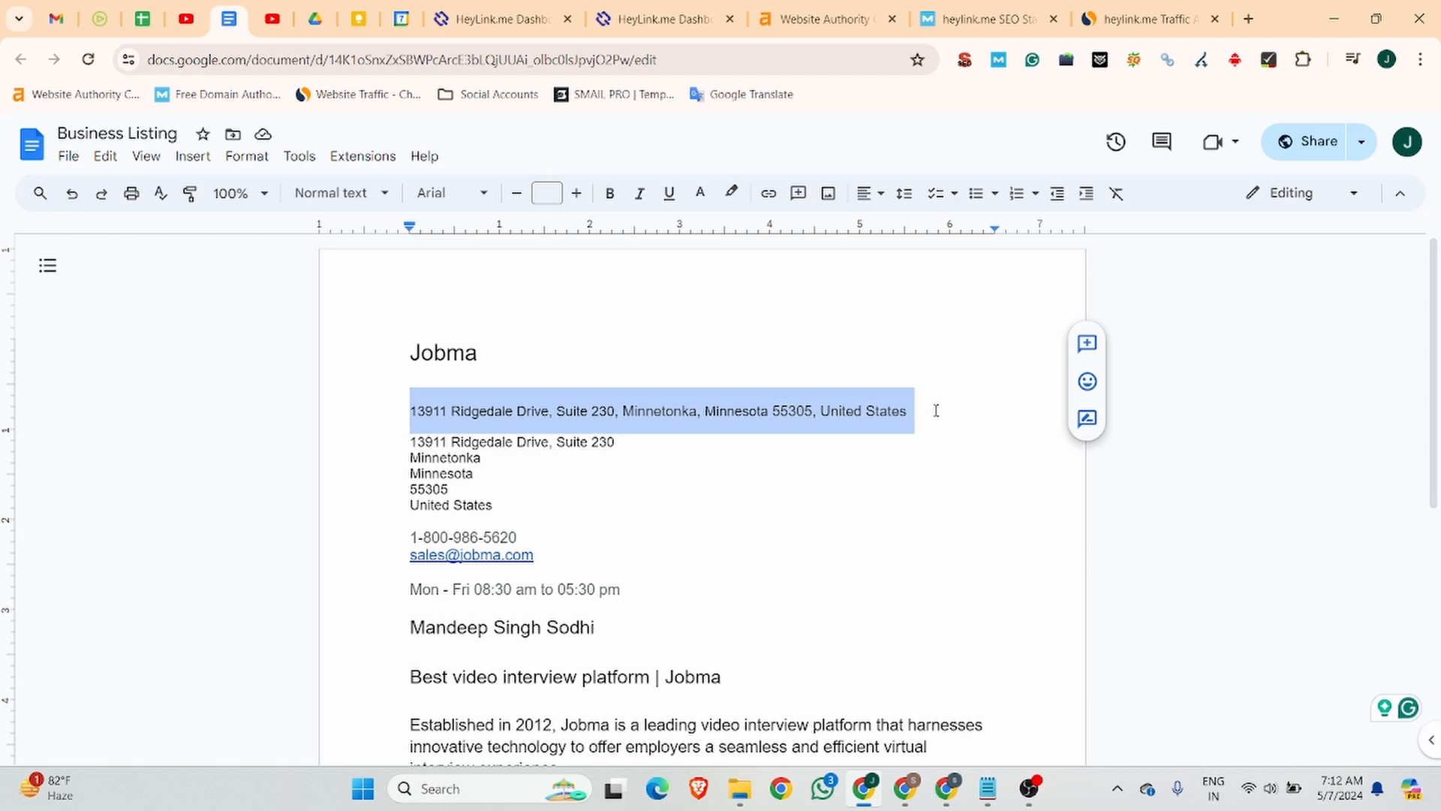
Add the copied company address as a location in the HeyLink.me dashboard and check its entry in the profile preview.
{"action": "left_click", "coordinate": [501, 19]}
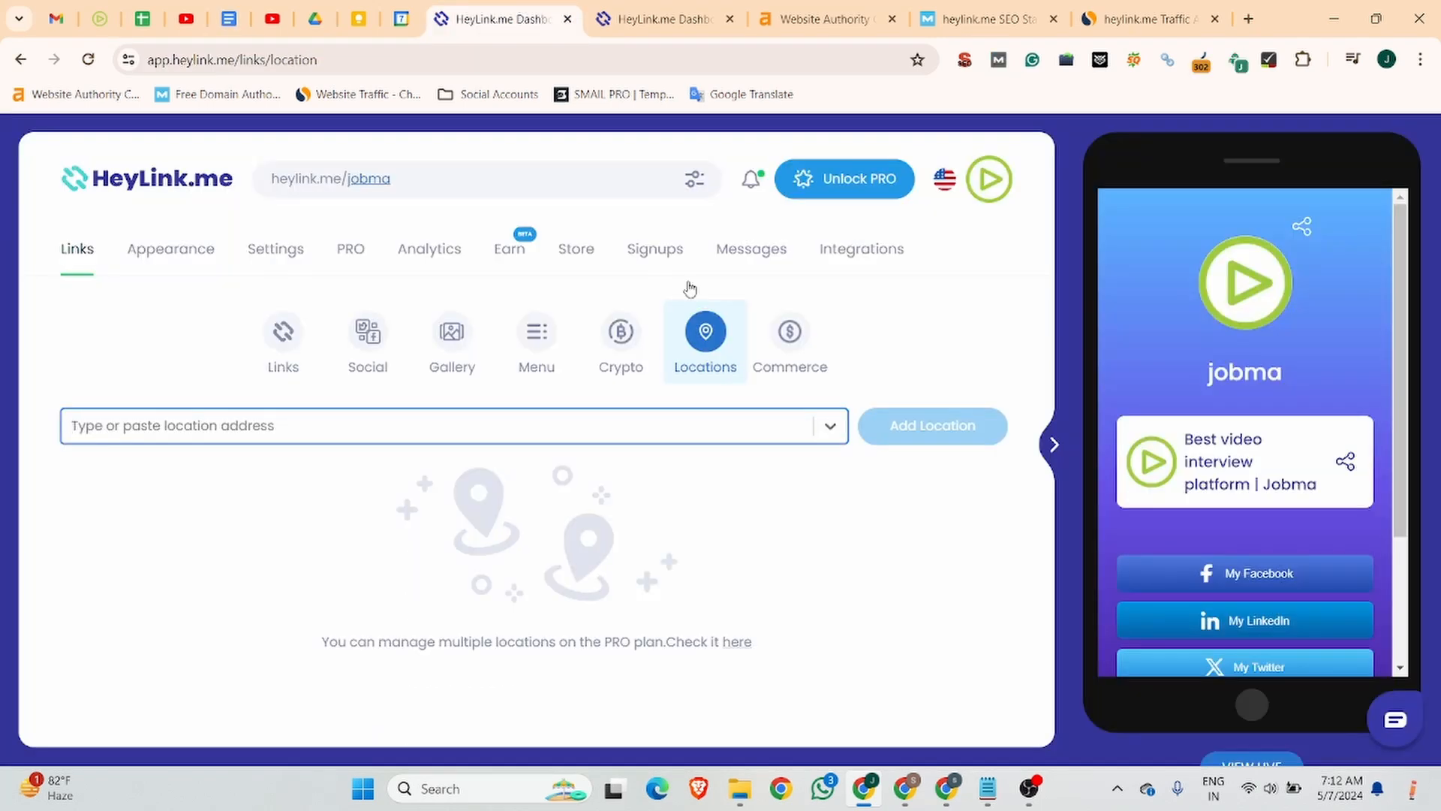
{"action": "key", "text": "ctrl+v"}
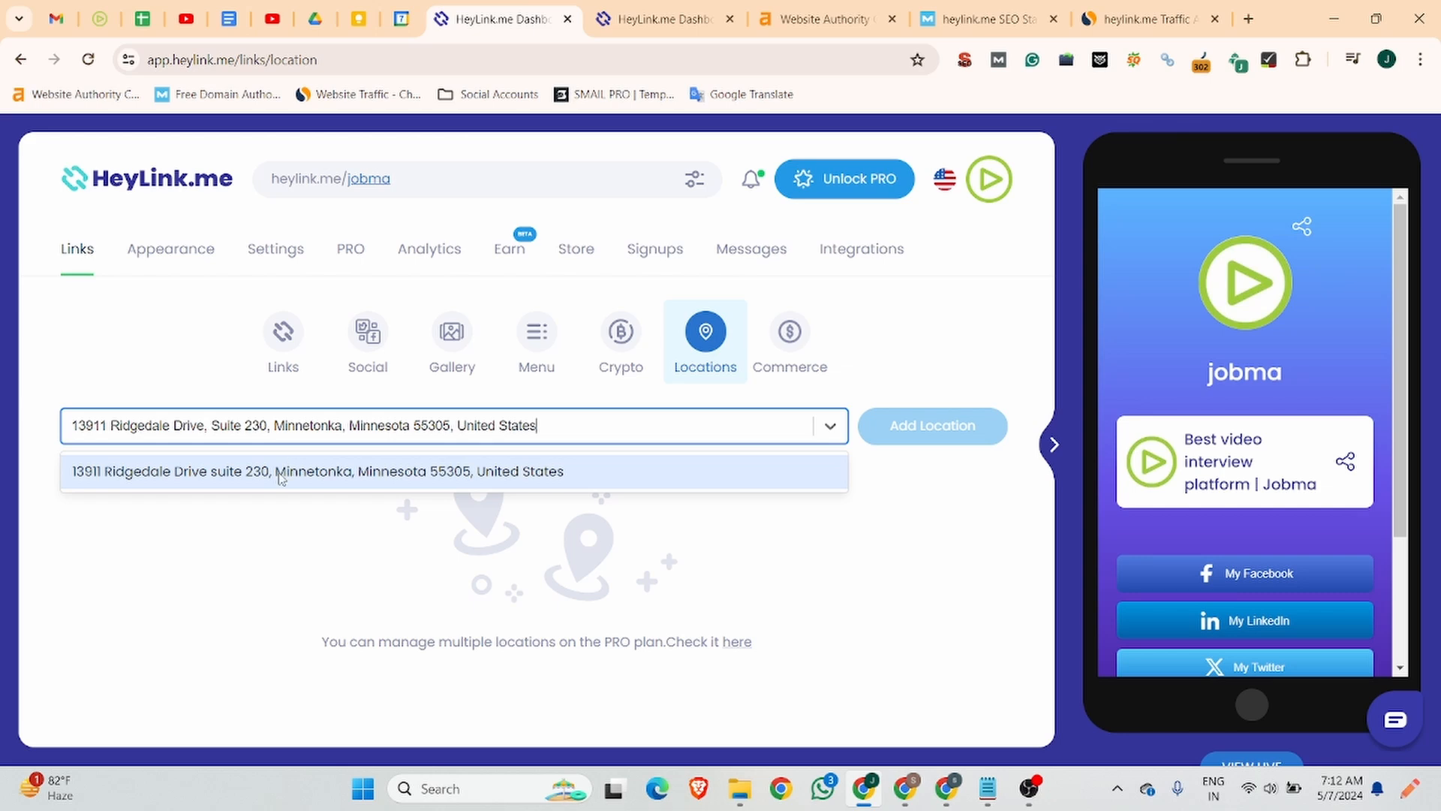
{"action": "left_click", "coordinate": [282, 476]}
{"action": "left_click", "coordinate": [929, 427]}
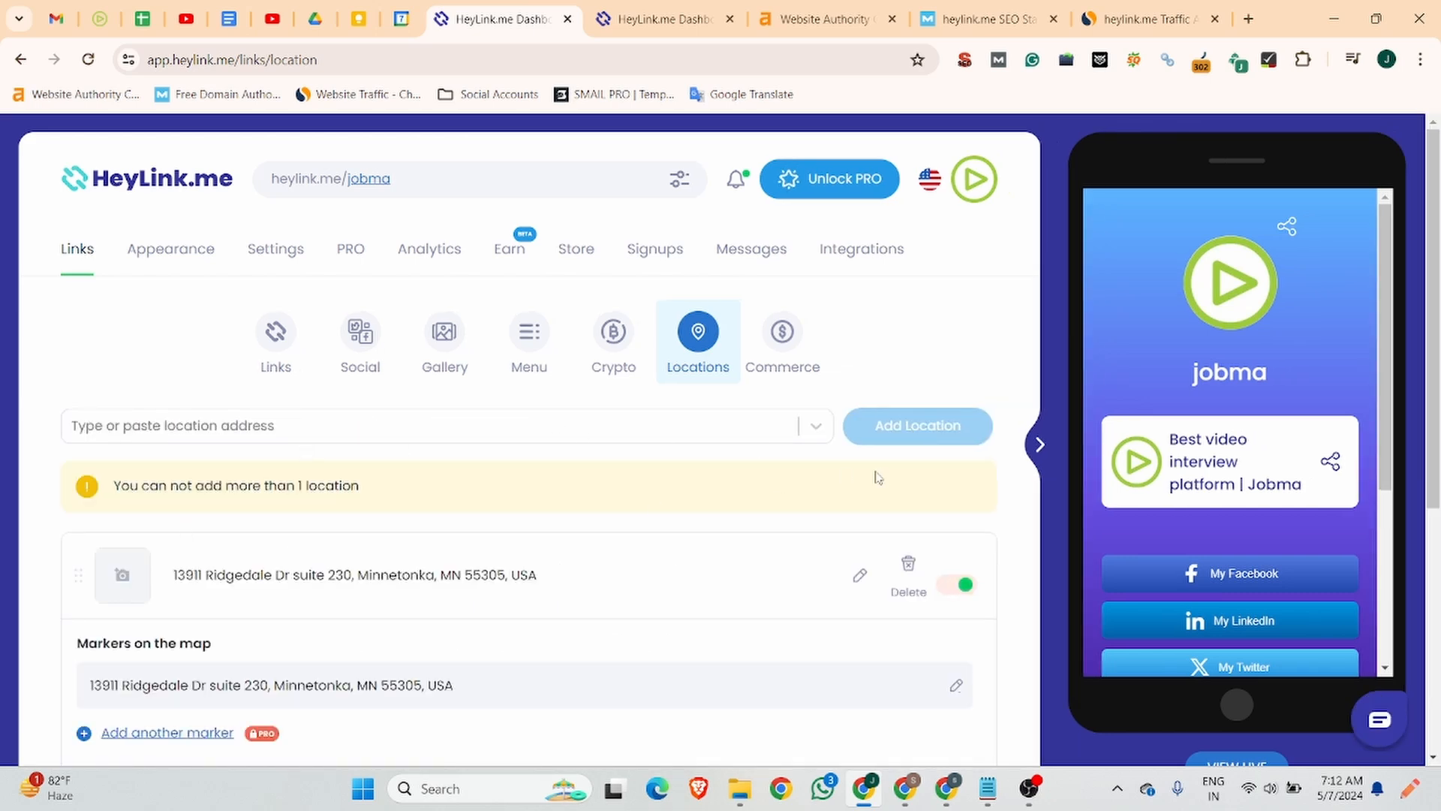
{"action": "scroll", "coordinate": [338, 534], "scroll_direction": "down", "scroll_amount": 4}
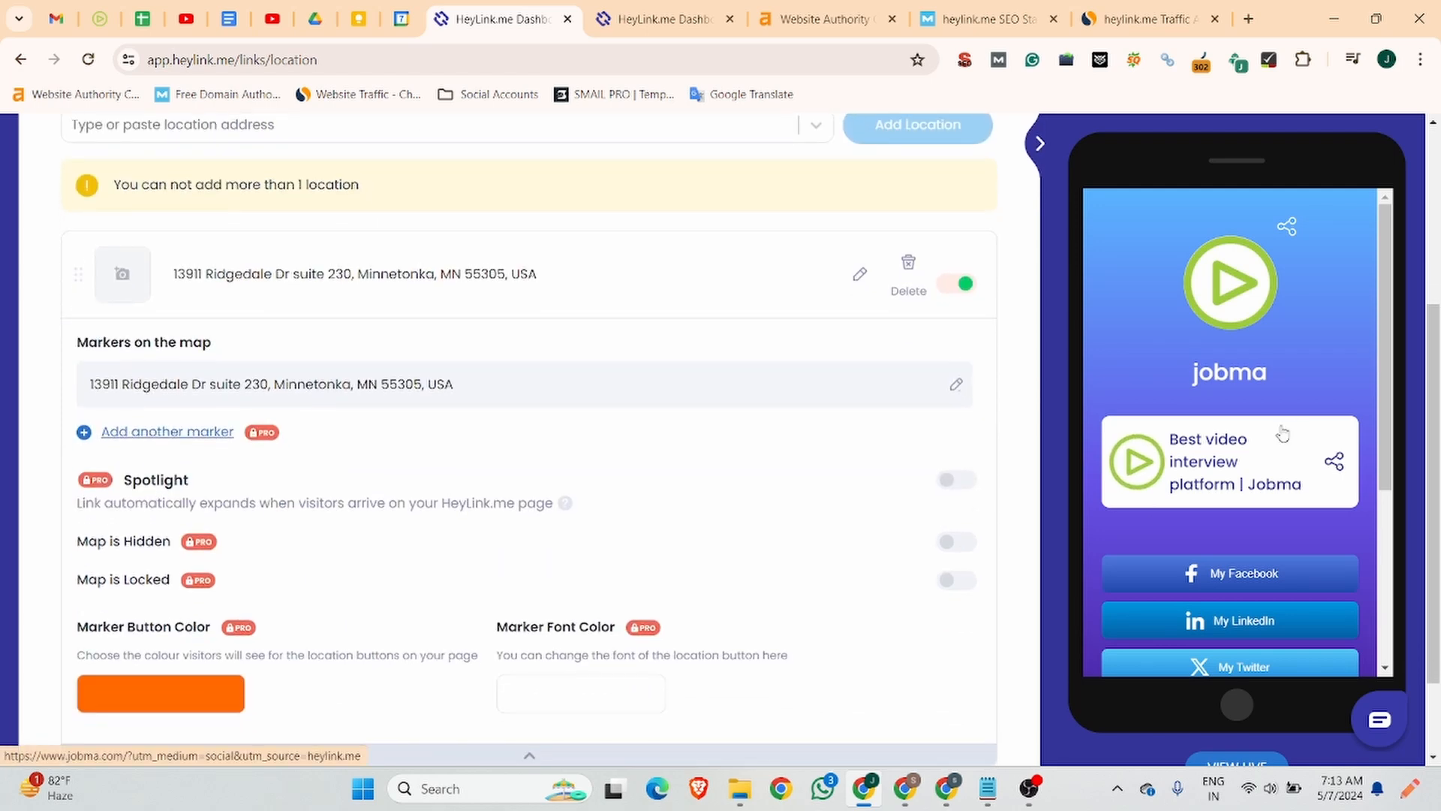
{"action": "scroll", "coordinate": [1298, 430], "scroll_direction": "down", "scroll_amount": 4}
{"action": "scroll", "coordinate": [1298, 430], "scroll_direction": "down", "scroll_amount": 2}
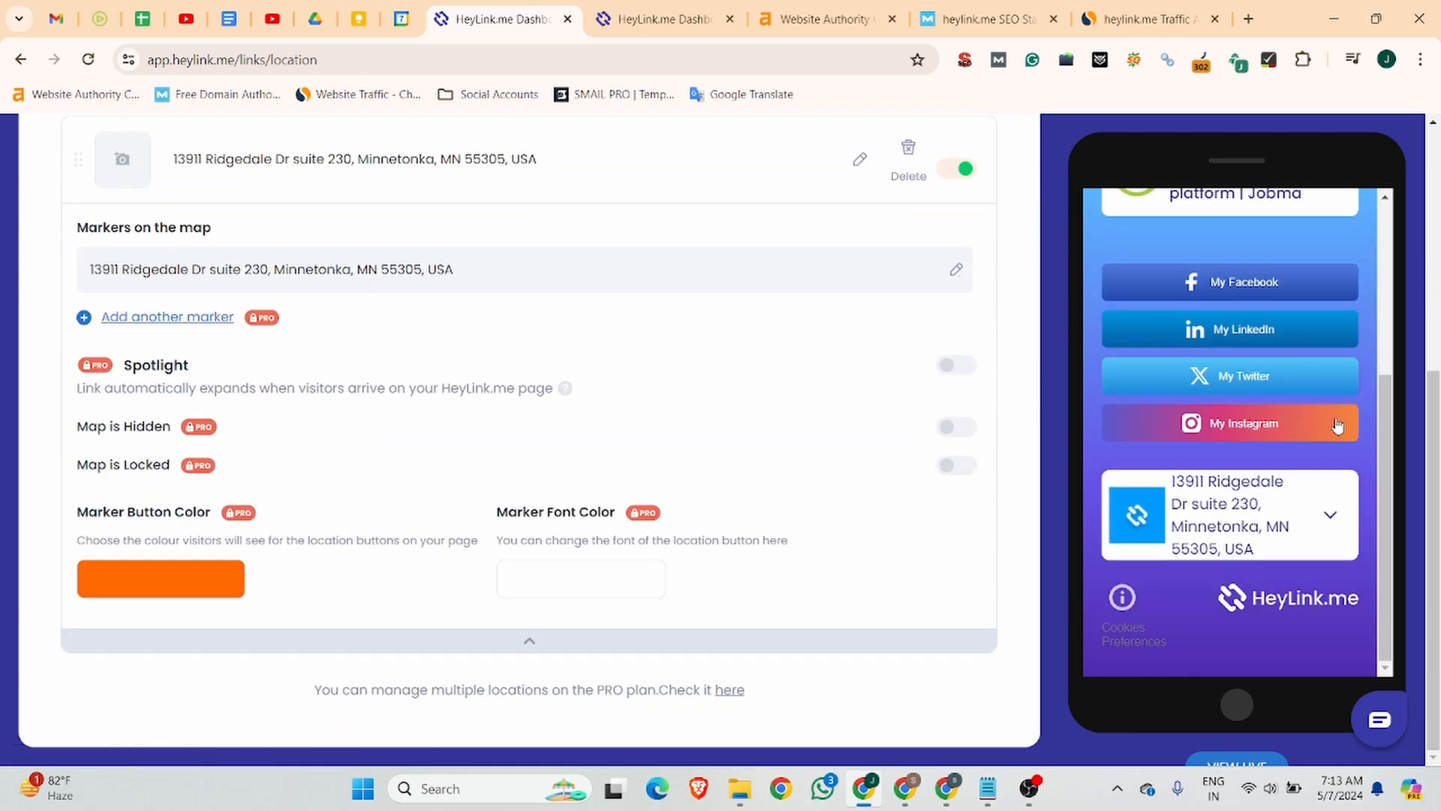
{"action": "scroll", "coordinate": [353, 422], "scroll_direction": "up", "scroll_amount": 5}
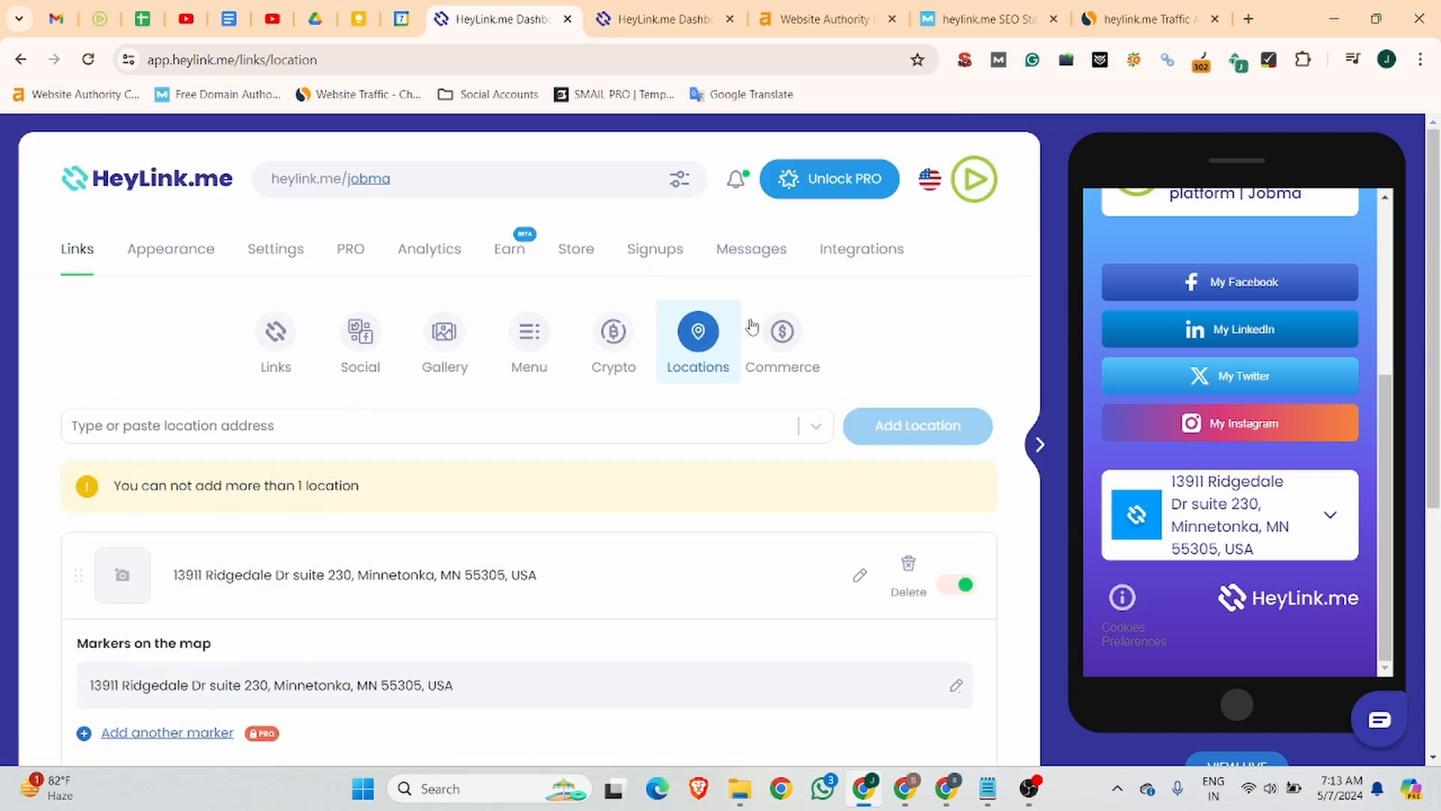
Try to connect an Instagram account to the HeyLink.me profile as a social integration.
{"action": "left_click", "coordinate": [275, 250]}
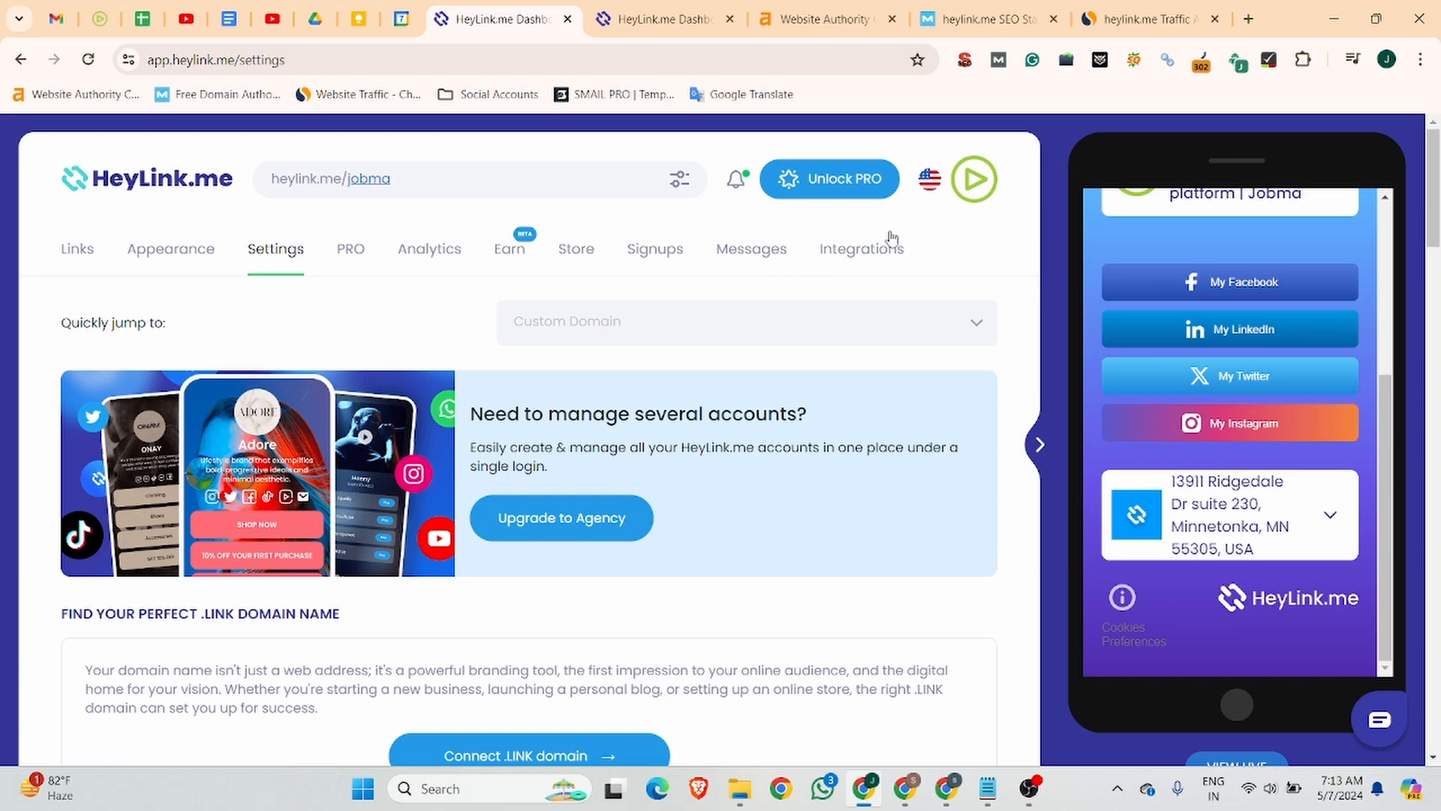
{"action": "left_click", "coordinate": [854, 263]}
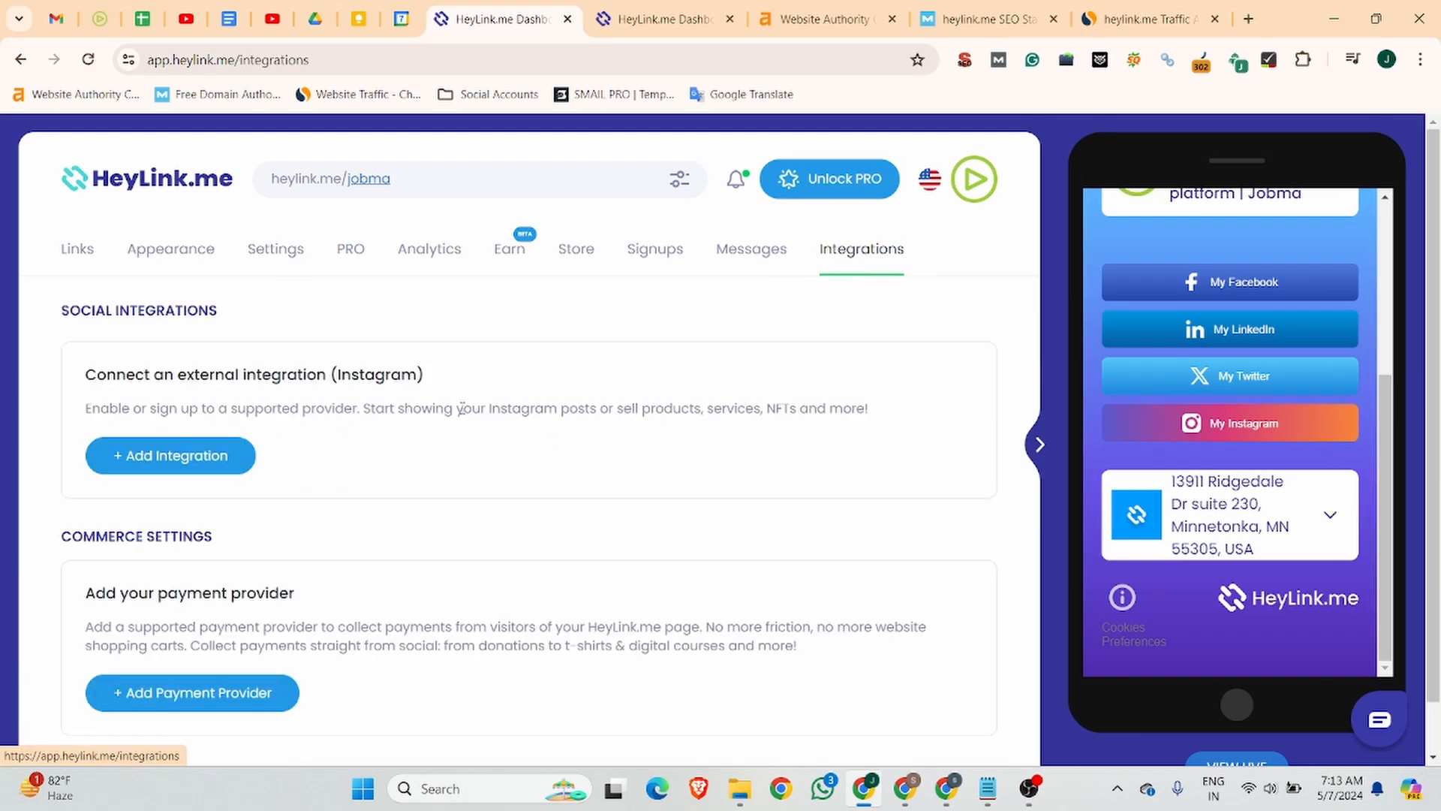
{"action": "scroll", "coordinate": [137, 460], "scroll_direction": "down", "scroll_amount": 1}
{"action": "left_click", "coordinate": [139, 448]}
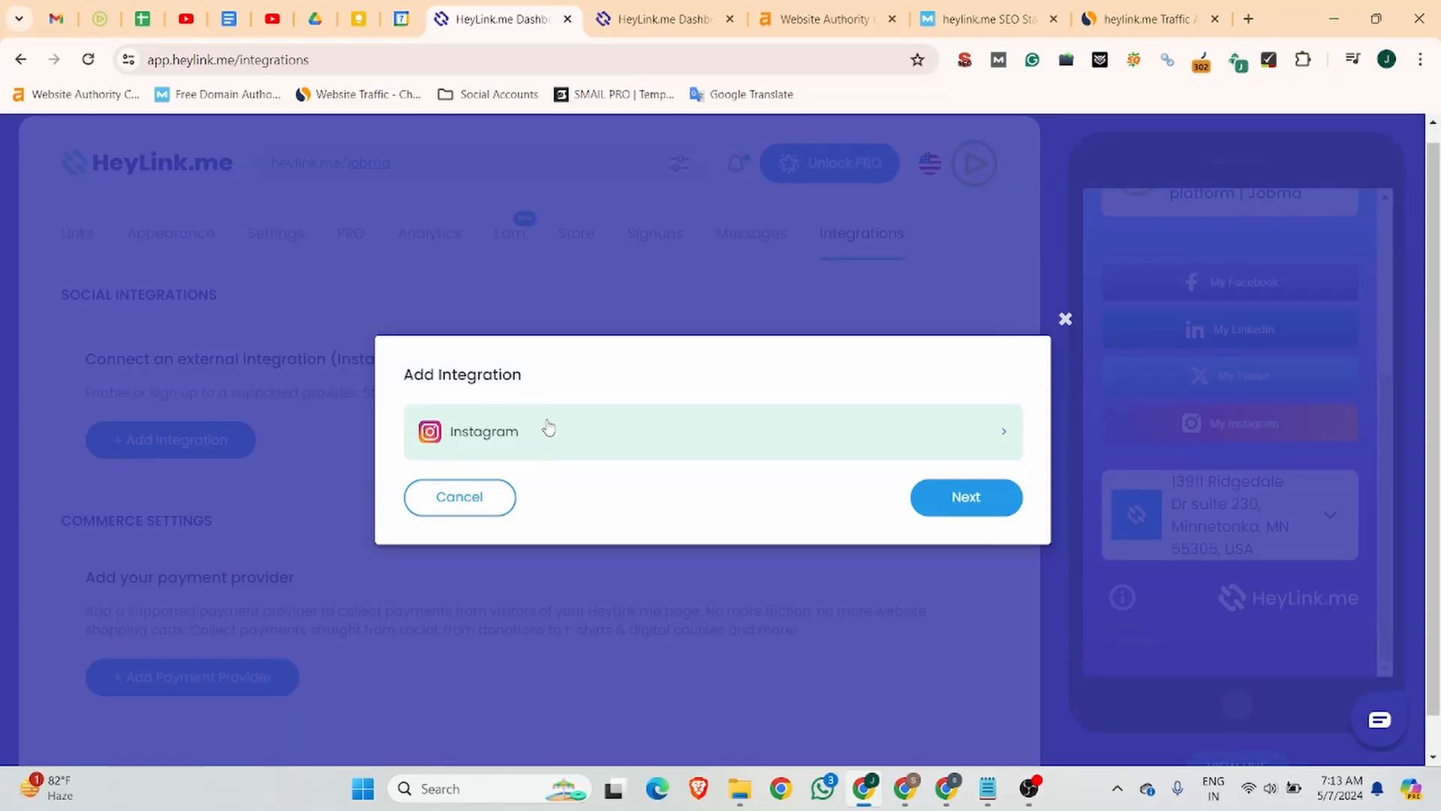
{"action": "left_click", "coordinate": [954, 501]}
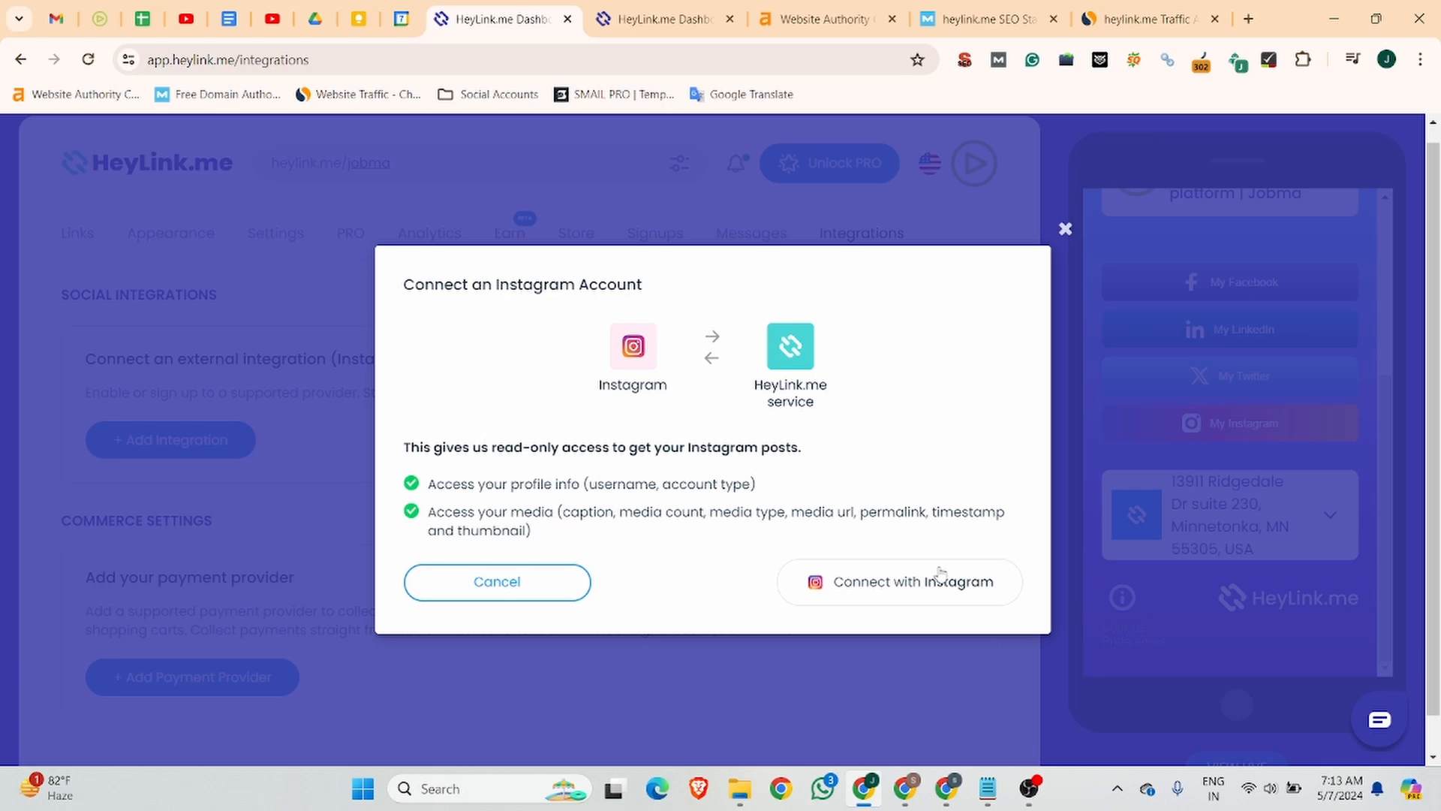
{"action": "left_click", "coordinate": [887, 595]}
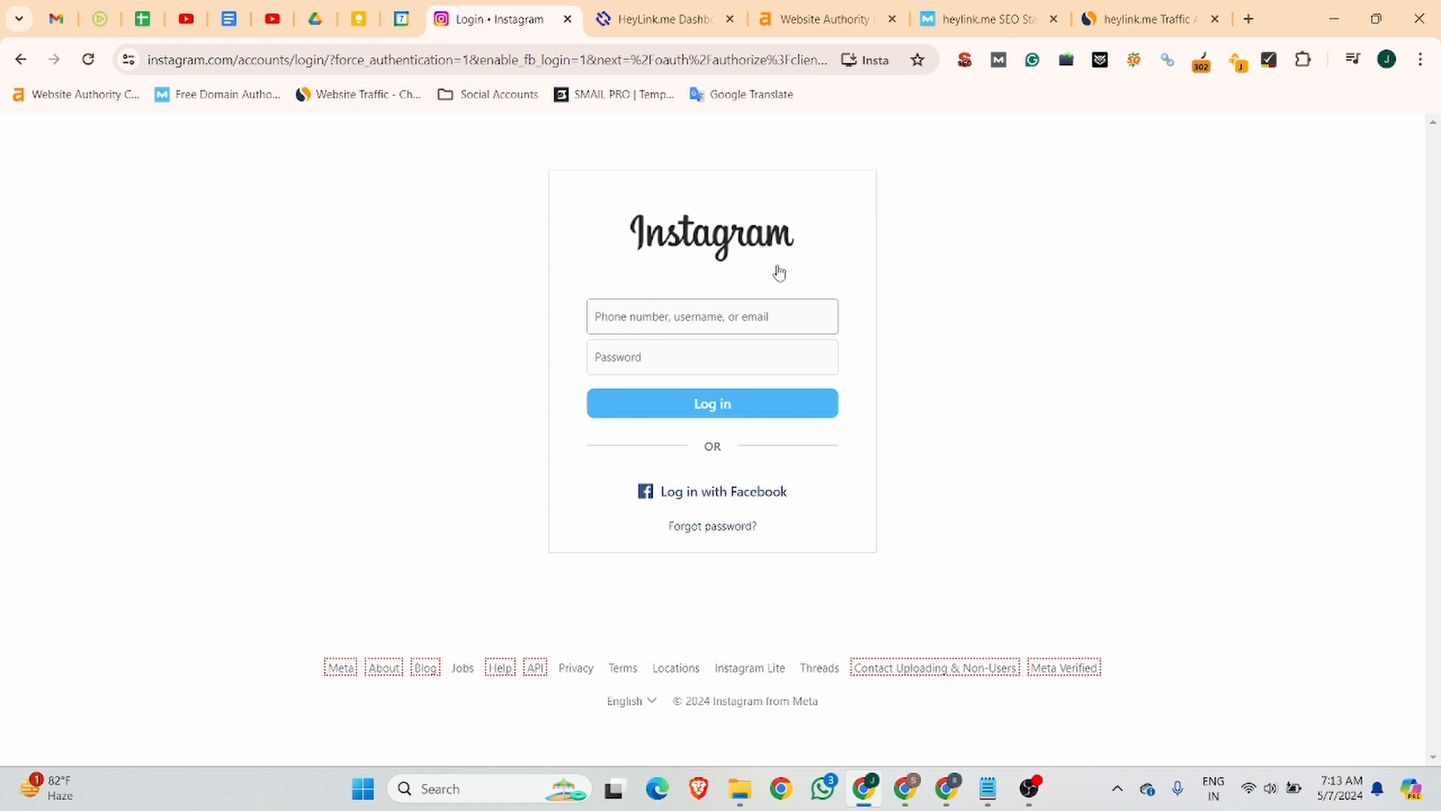
{"action": "key", "text": "ctrl+w"}
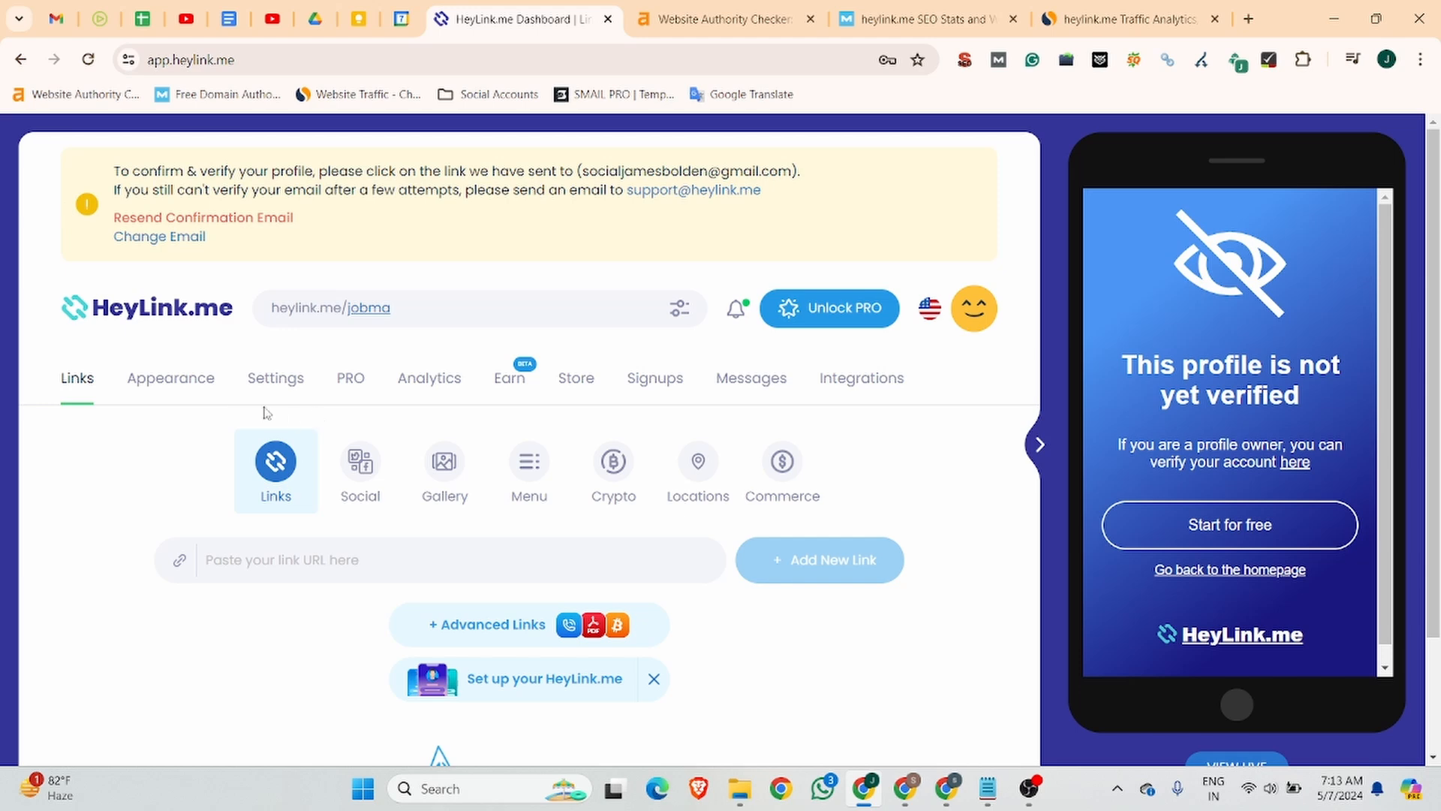
Switch to Gmail and try to confirm the account again from the HeyLink.me confirmation email.
{"action": "left_click", "coordinate": [150, 375]}
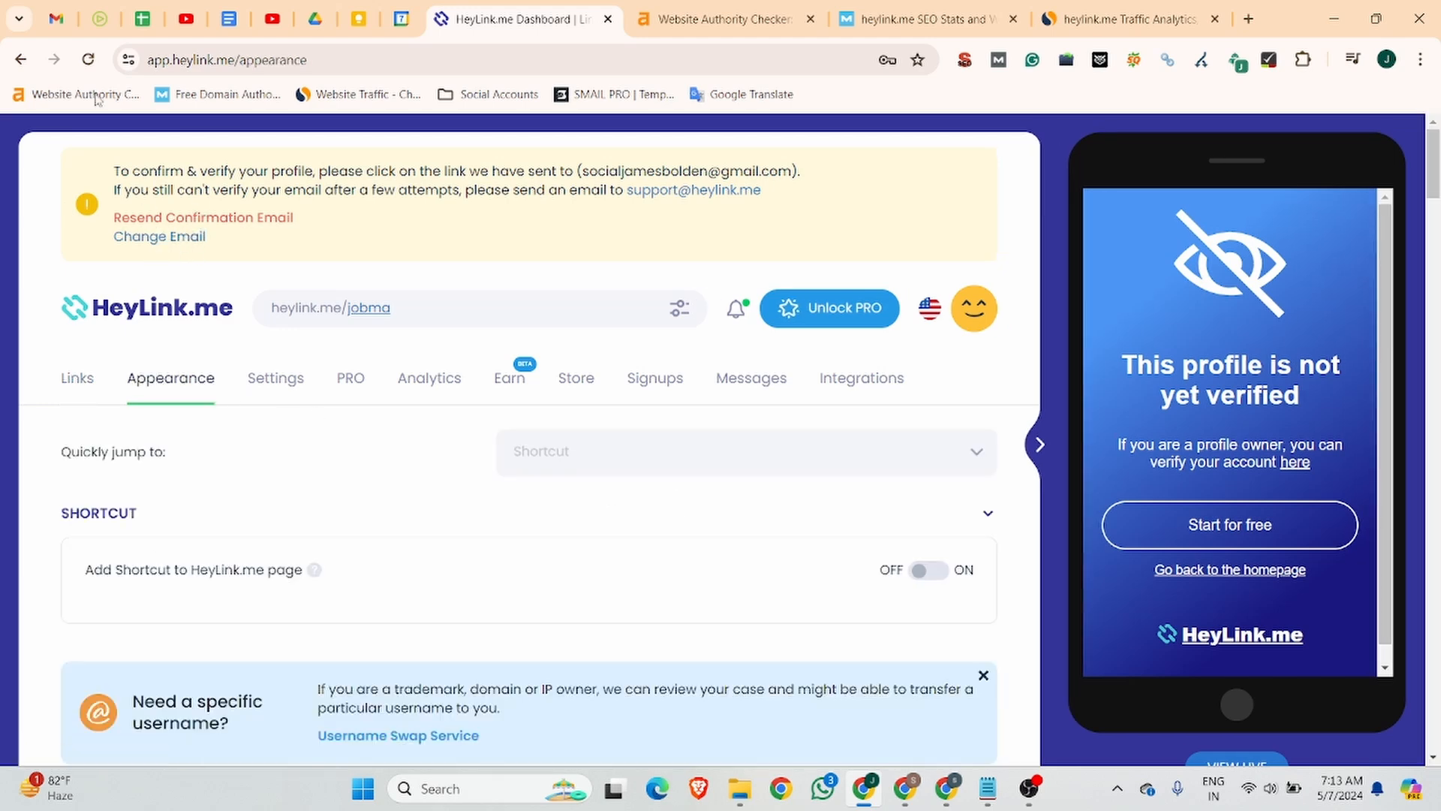
{"action": "left_click", "coordinate": [56, 18]}
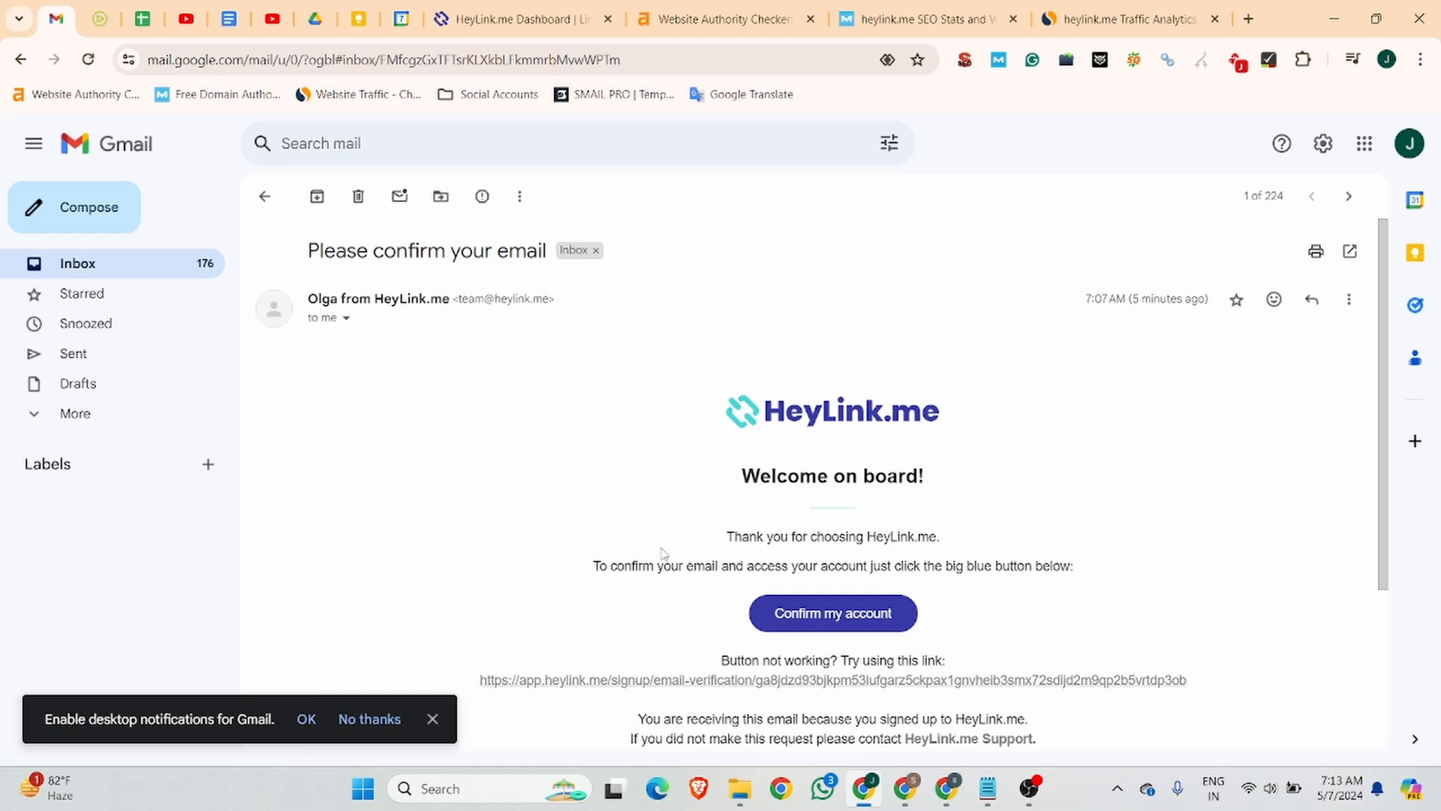
{"action": "left_click", "coordinate": [834, 616]}
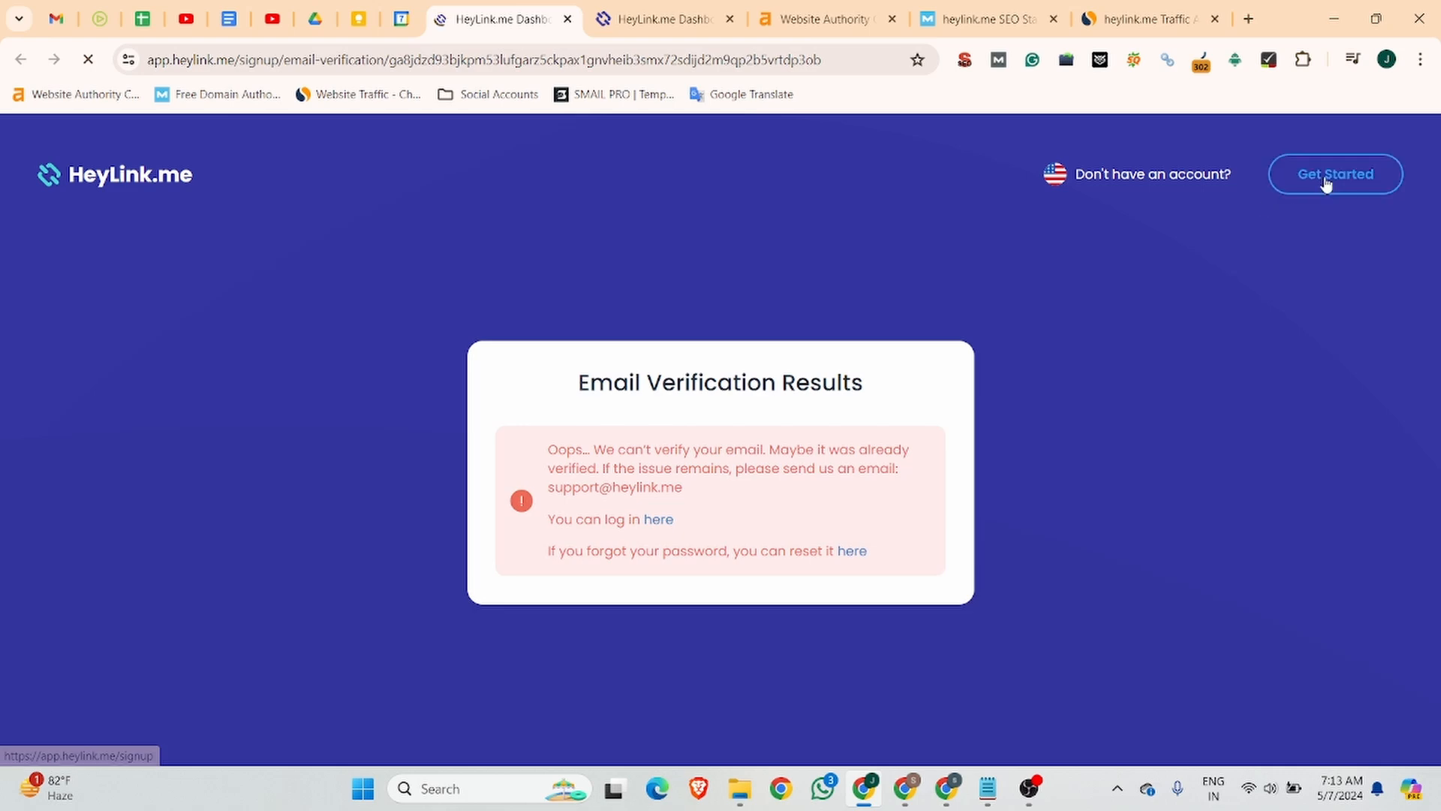
Return to the HeyLink.me dashboard and review the website link in the profile's Links section.
{"action": "left_click", "coordinate": [662, 8]}
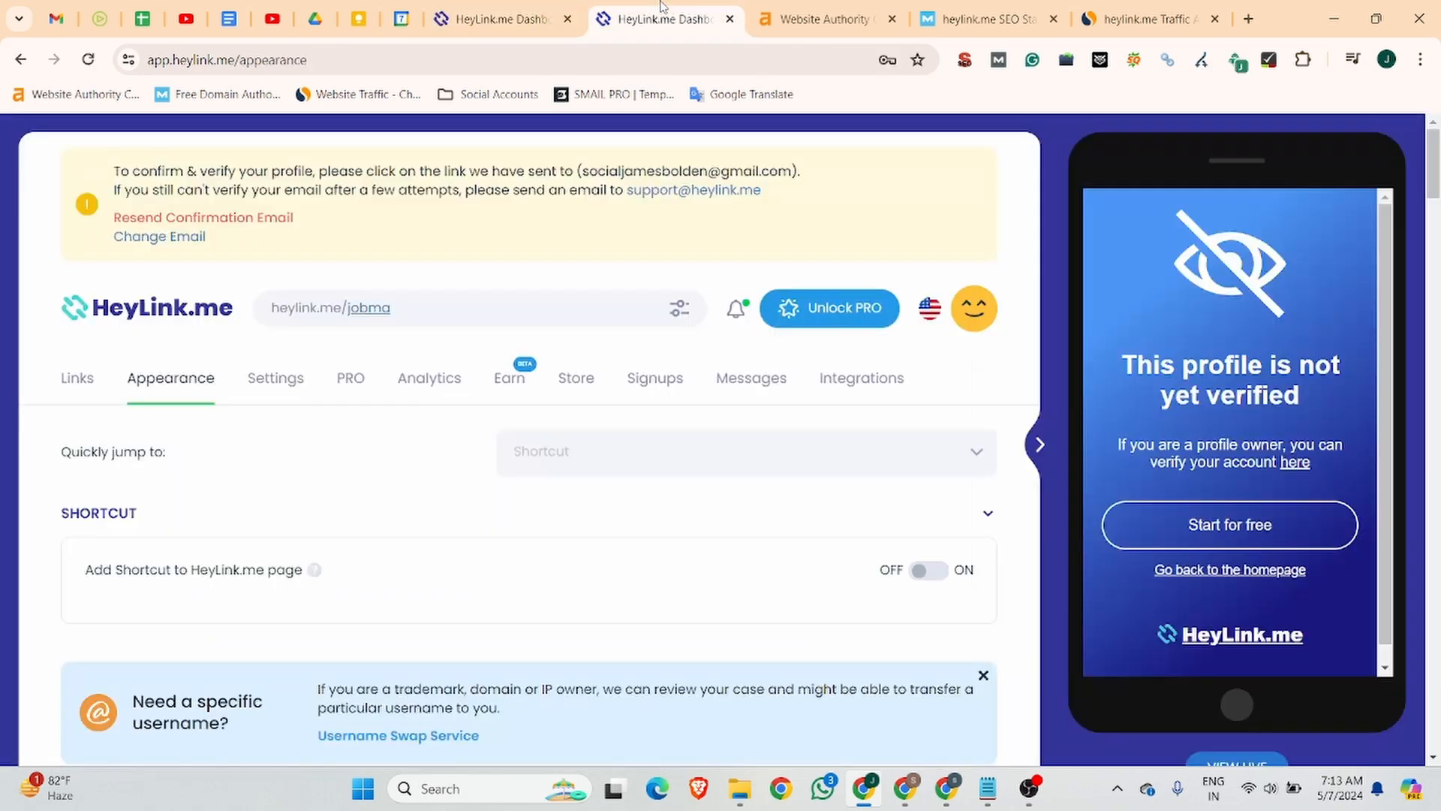
{"action": "left_click", "coordinate": [78, 381]}
{"action": "scroll", "coordinate": [680, 428], "scroll_direction": "down", "scroll_amount": 2}
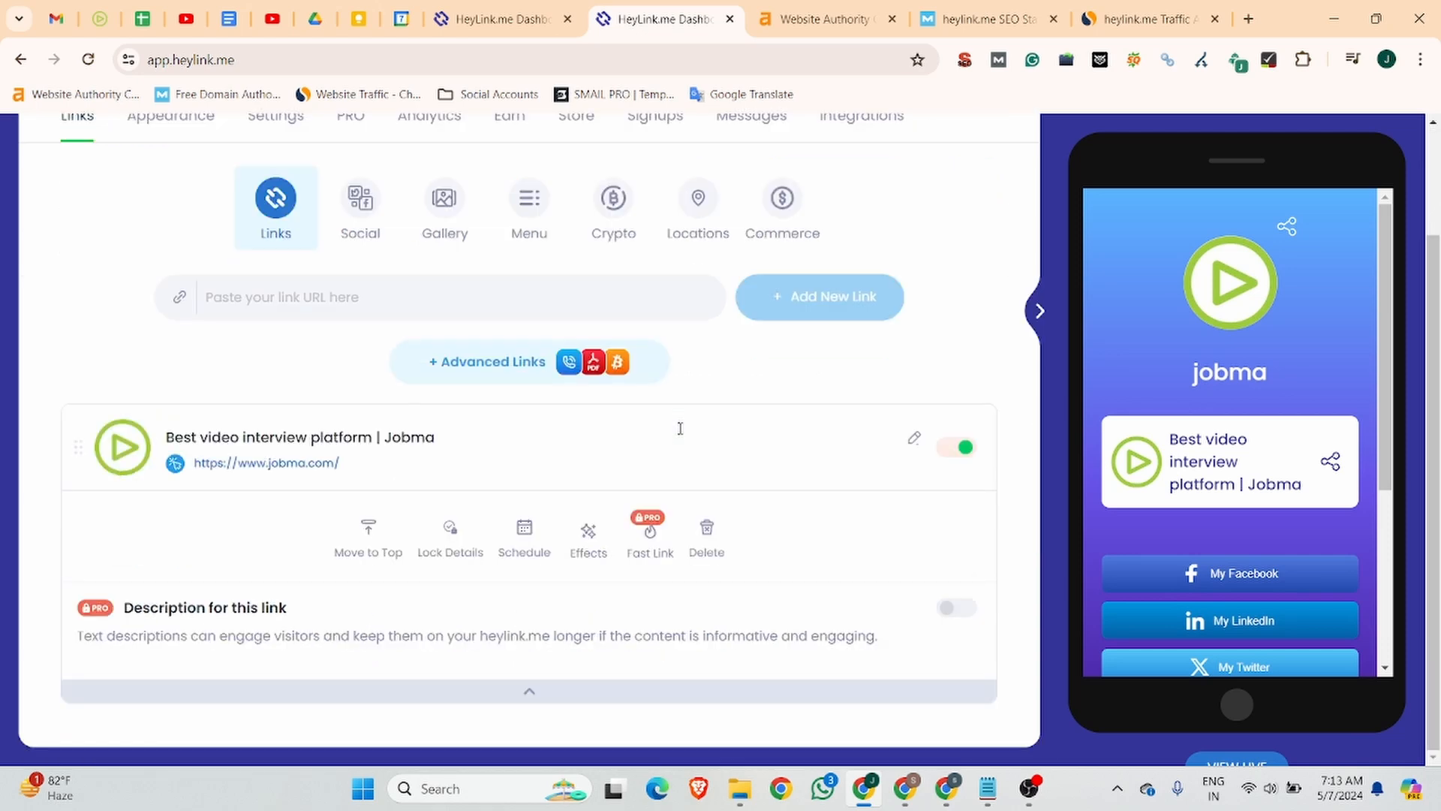
{"action": "scroll", "coordinate": [680, 429], "scroll_direction": "up", "scroll_amount": 2}
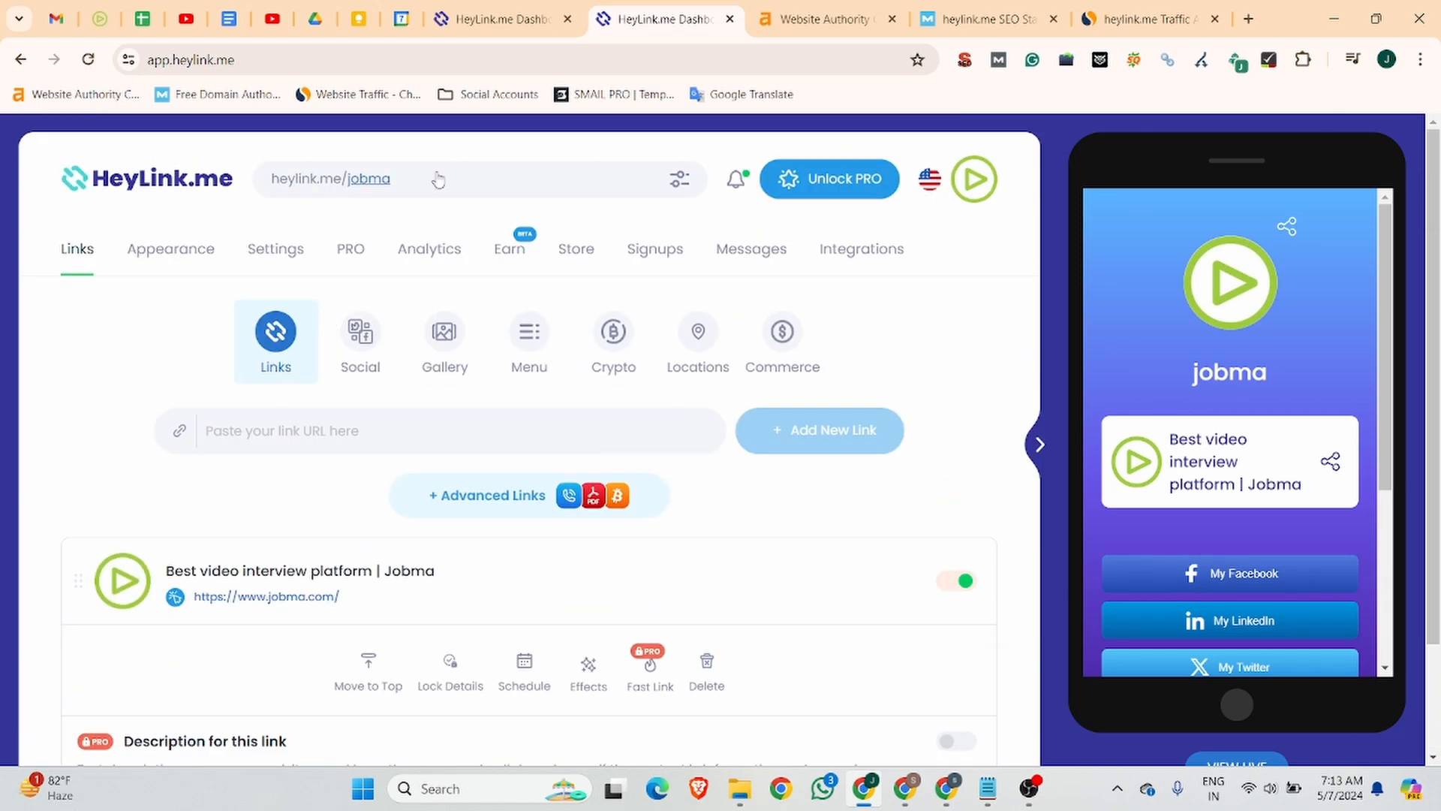
Copy the profile address heylink.me/jobma from the dashboard and open it in a new incognito window.
{"action": "mouse_move", "coordinate": [416, 188]}
{"action": "left_mouse_down"}
{"action": "mouse_move", "coordinate": [272, 177]}
{"action": "mouse_move", "coordinate": [418, 197]}
{"action": "left_mouse_up"}
{"action": "key", "text": "ctrl+c"}
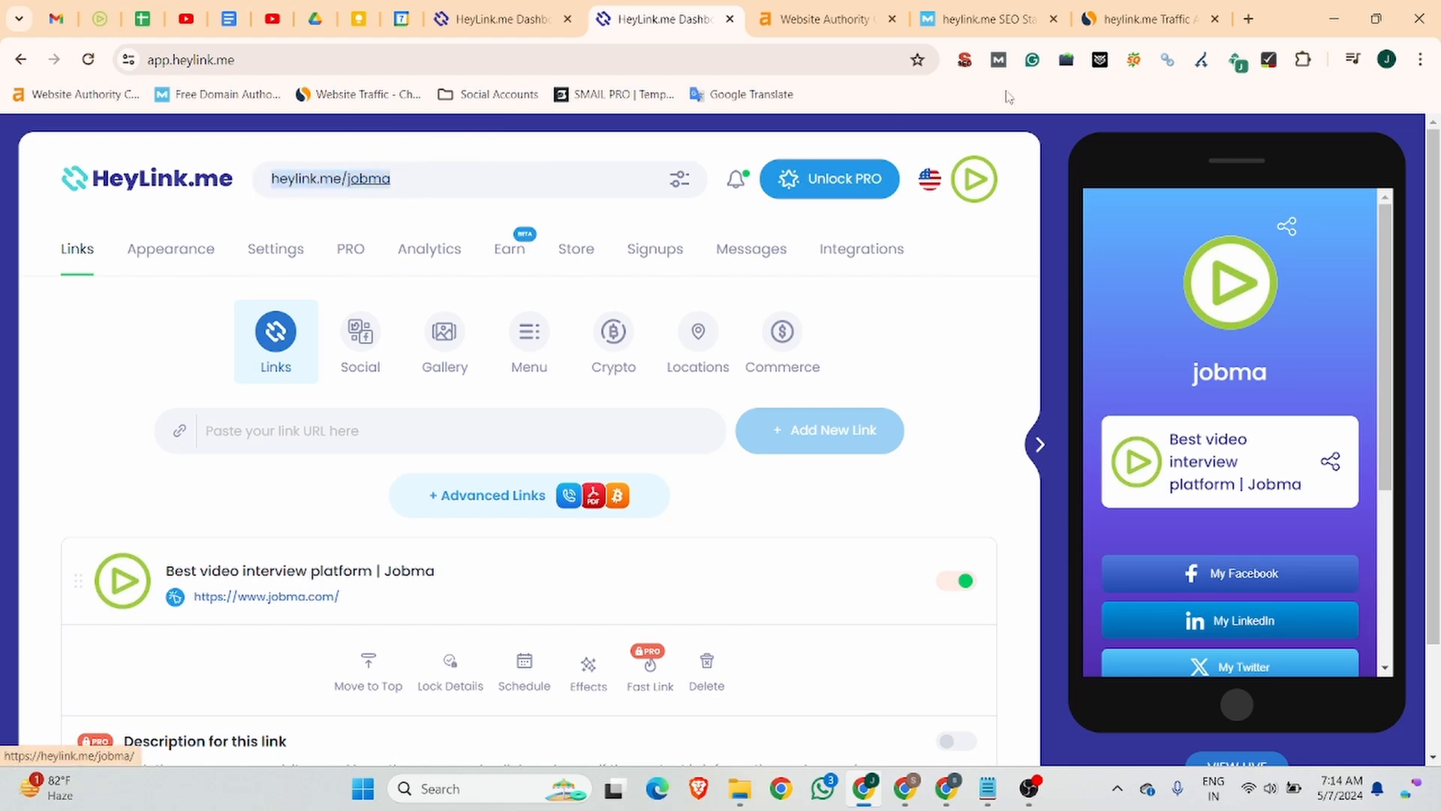
{"action": "left_click", "coordinate": [1248, 18]}
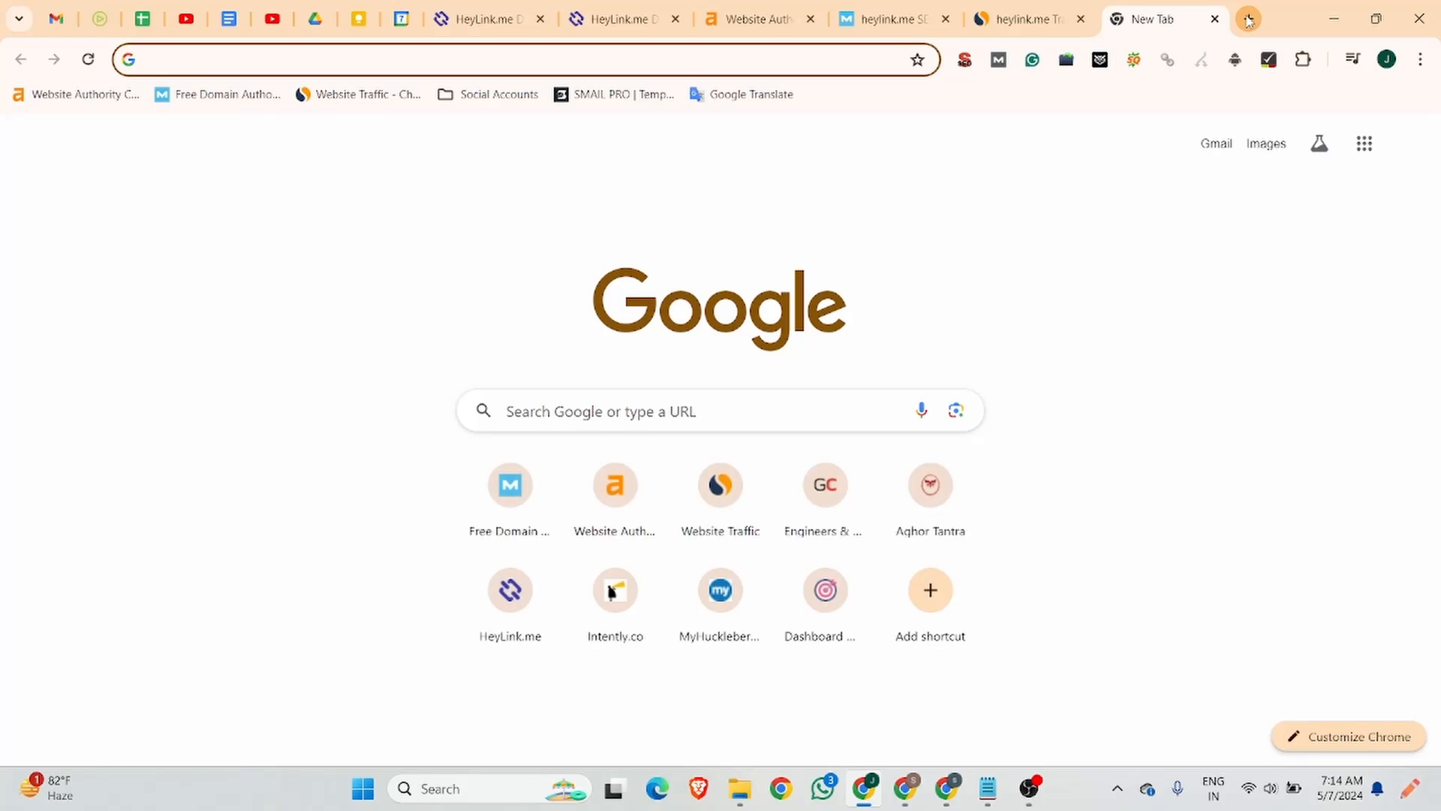
{"action": "key", "text": "ctrl+shift+n"}
{"action": "key", "text": "ctrl+v"}
{"action": "key", "text": "Return"}
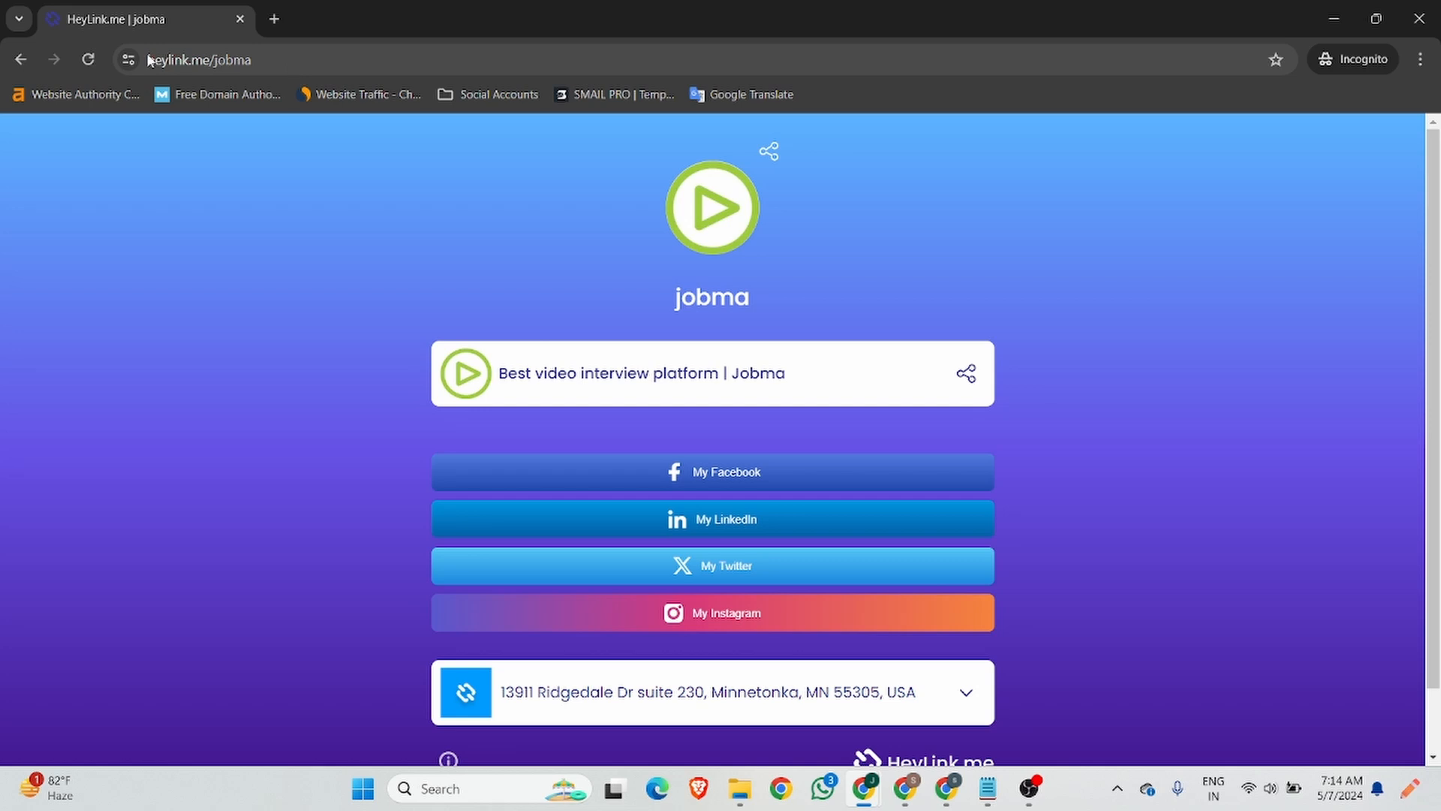
Review the public jobma profile page, including its address, website link, social links and location.
{"action": "left_click", "coordinate": [253, 59]}
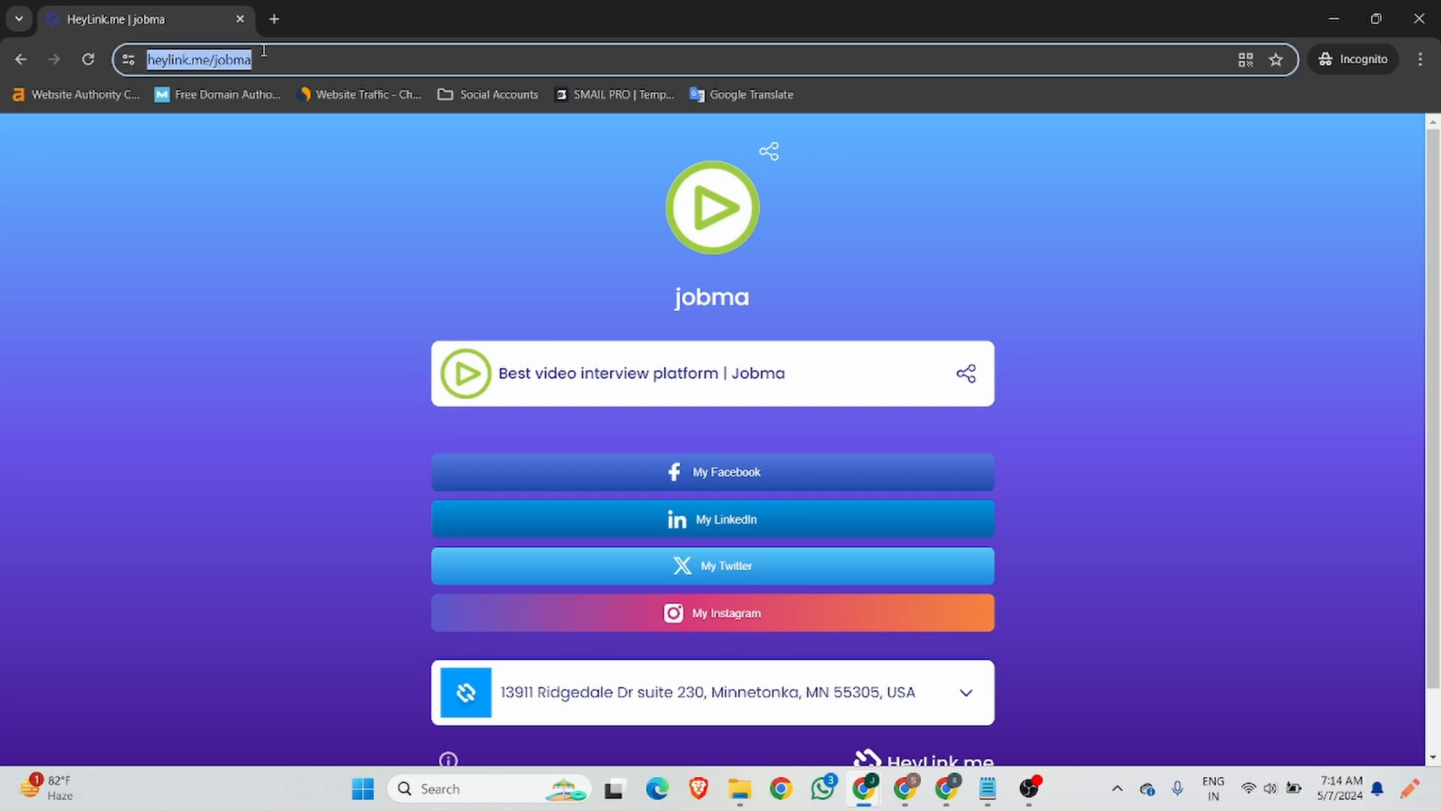
{"action": "right_click", "coordinate": [635, 224]}
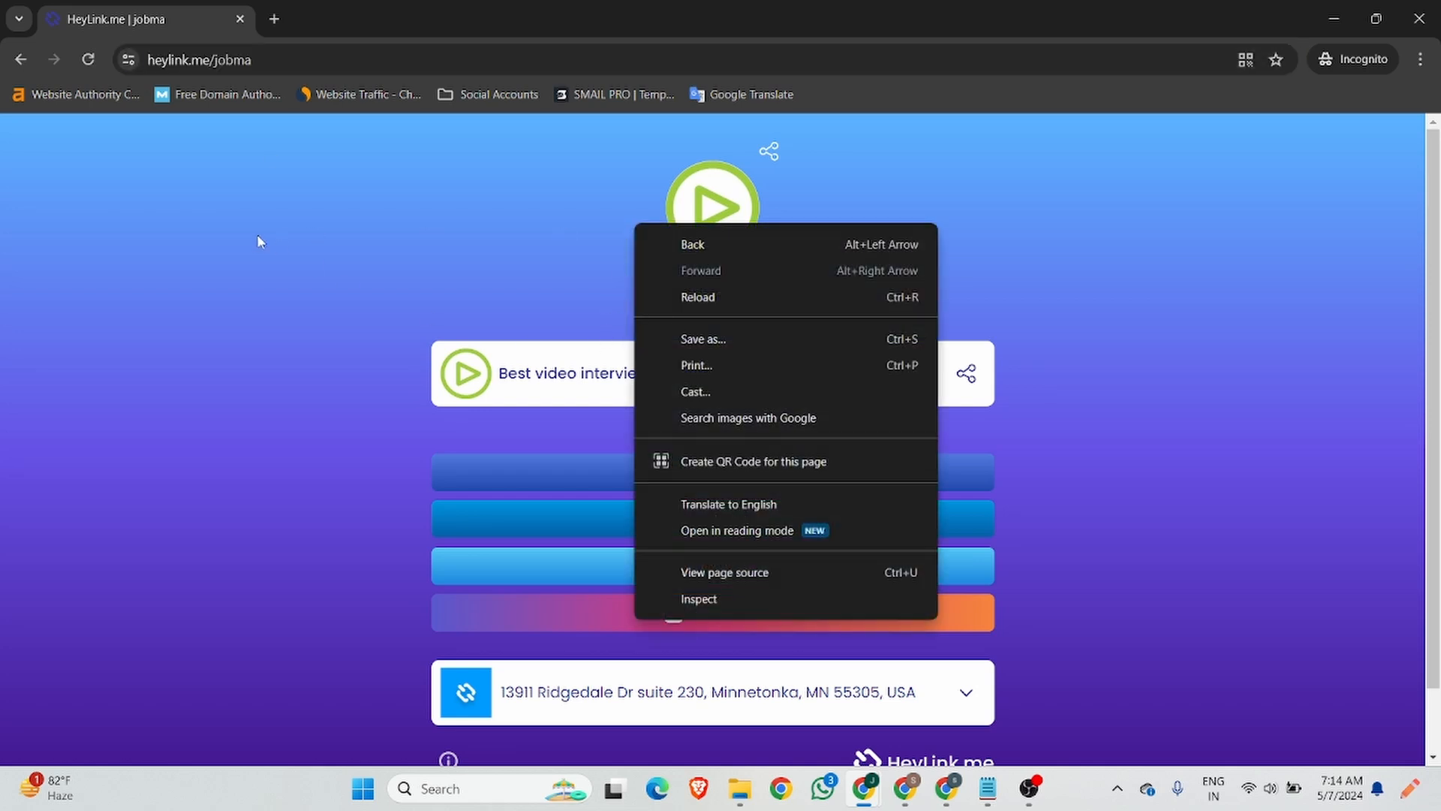
{"action": "left_click", "coordinate": [318, 307]}
{"action": "right_click", "coordinate": [319, 308]}
{"action": "left_click", "coordinate": [152, 275]}
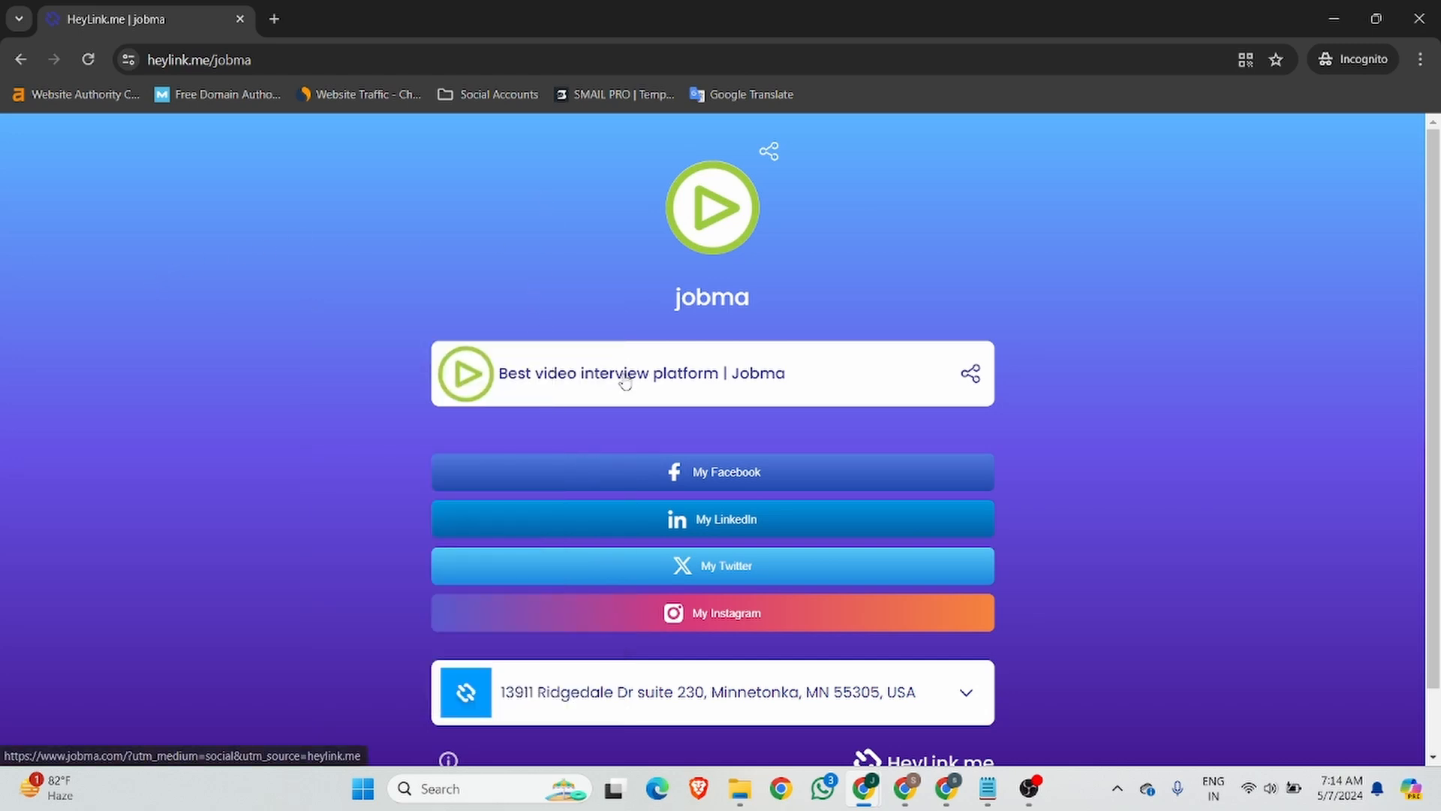
{"action": "scroll", "coordinate": [624, 365], "scroll_direction": "down", "scroll_amount": 1}
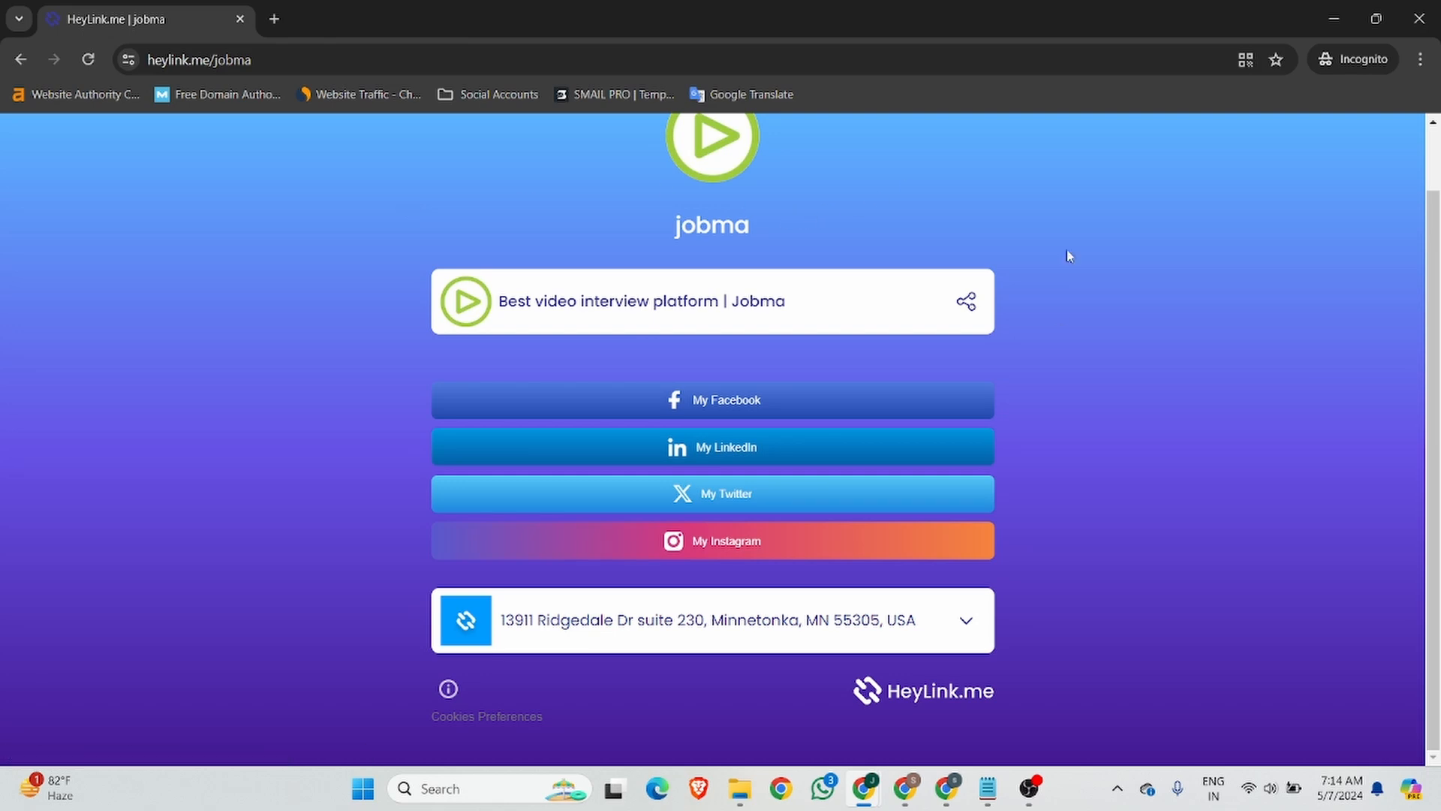
Switch from the incognito profile page back to the regular Chrome window.
{"action": "mouse_move", "coordinate": [944, 796]}
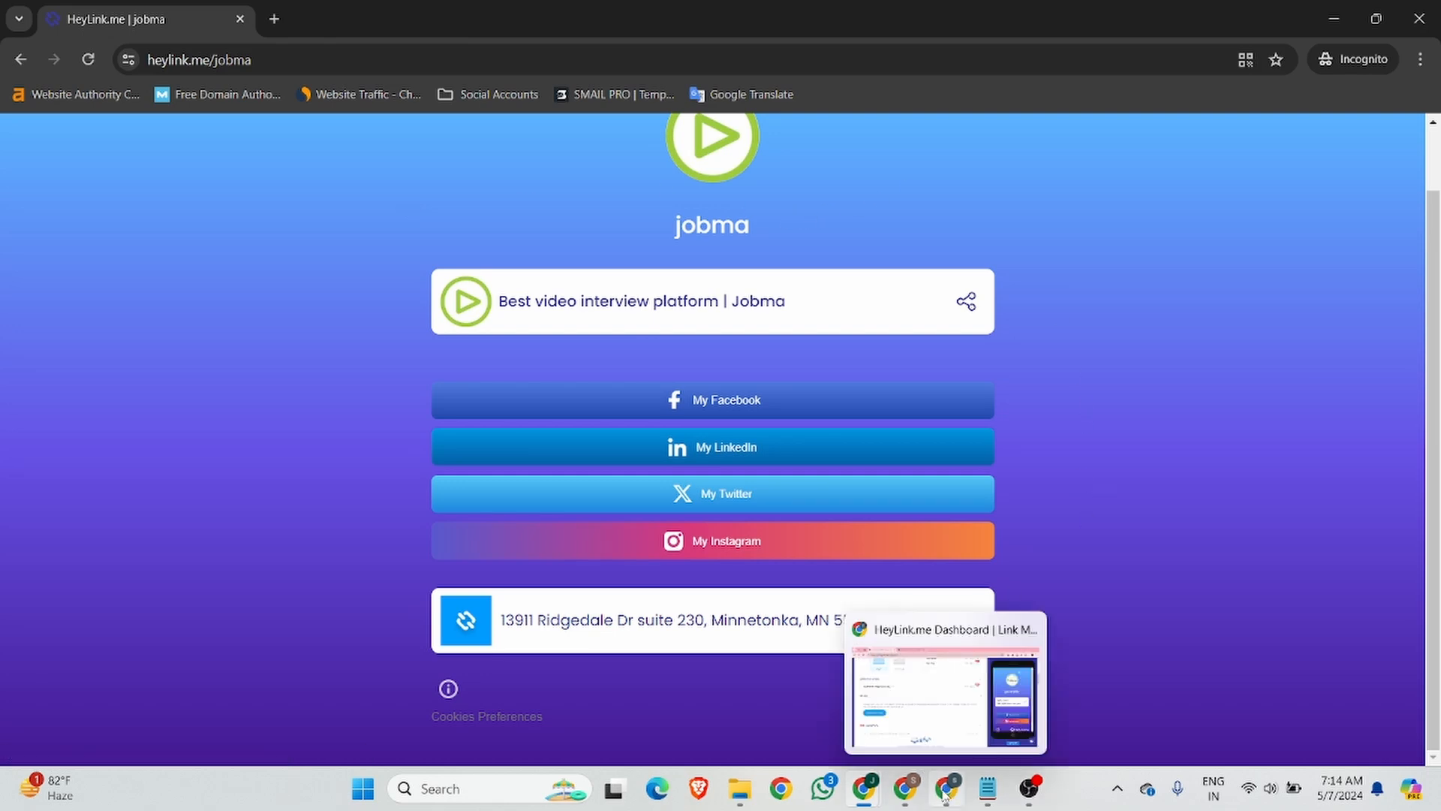
{"action": "mouse_move", "coordinate": [897, 794]}
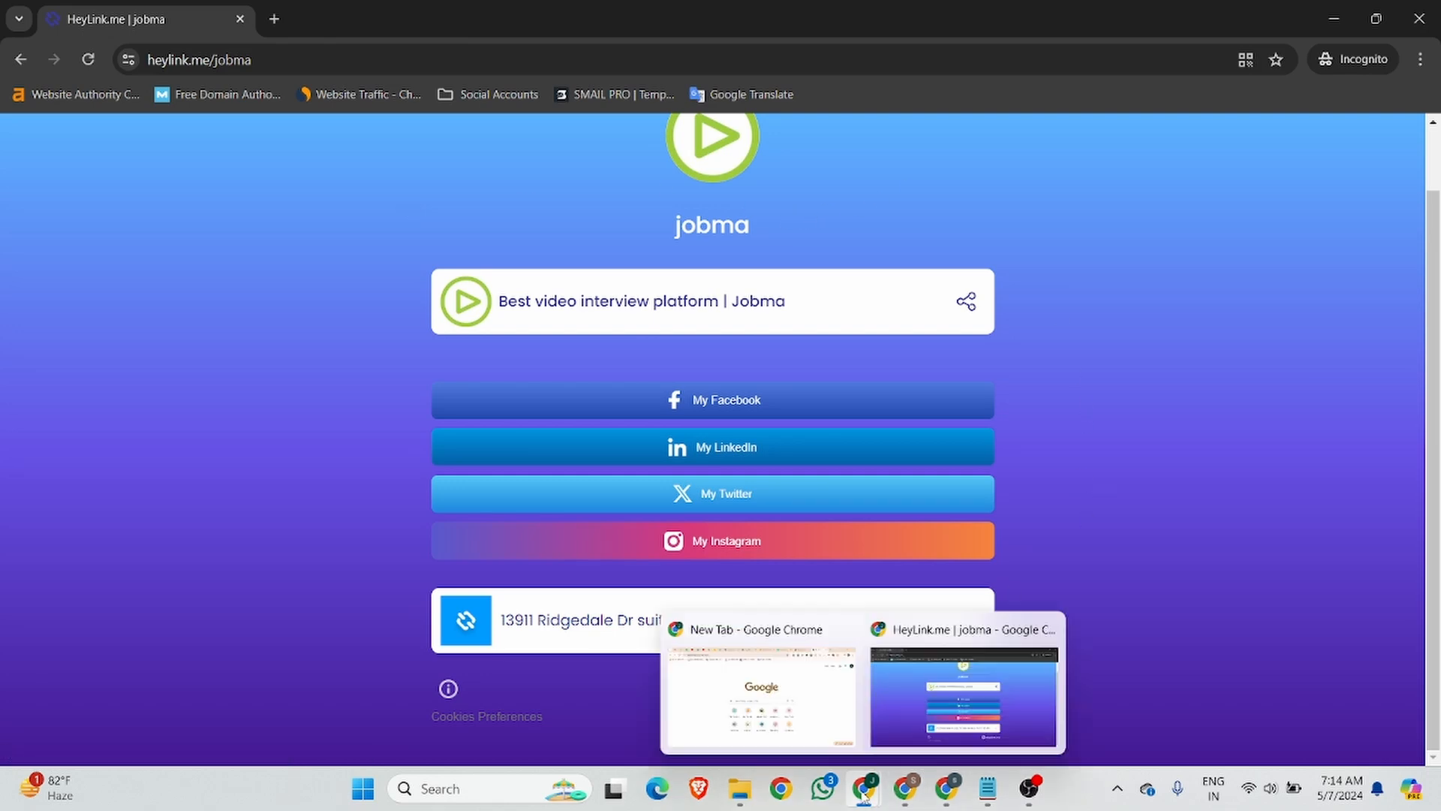
{"action": "left_click", "coordinate": [830, 722]}
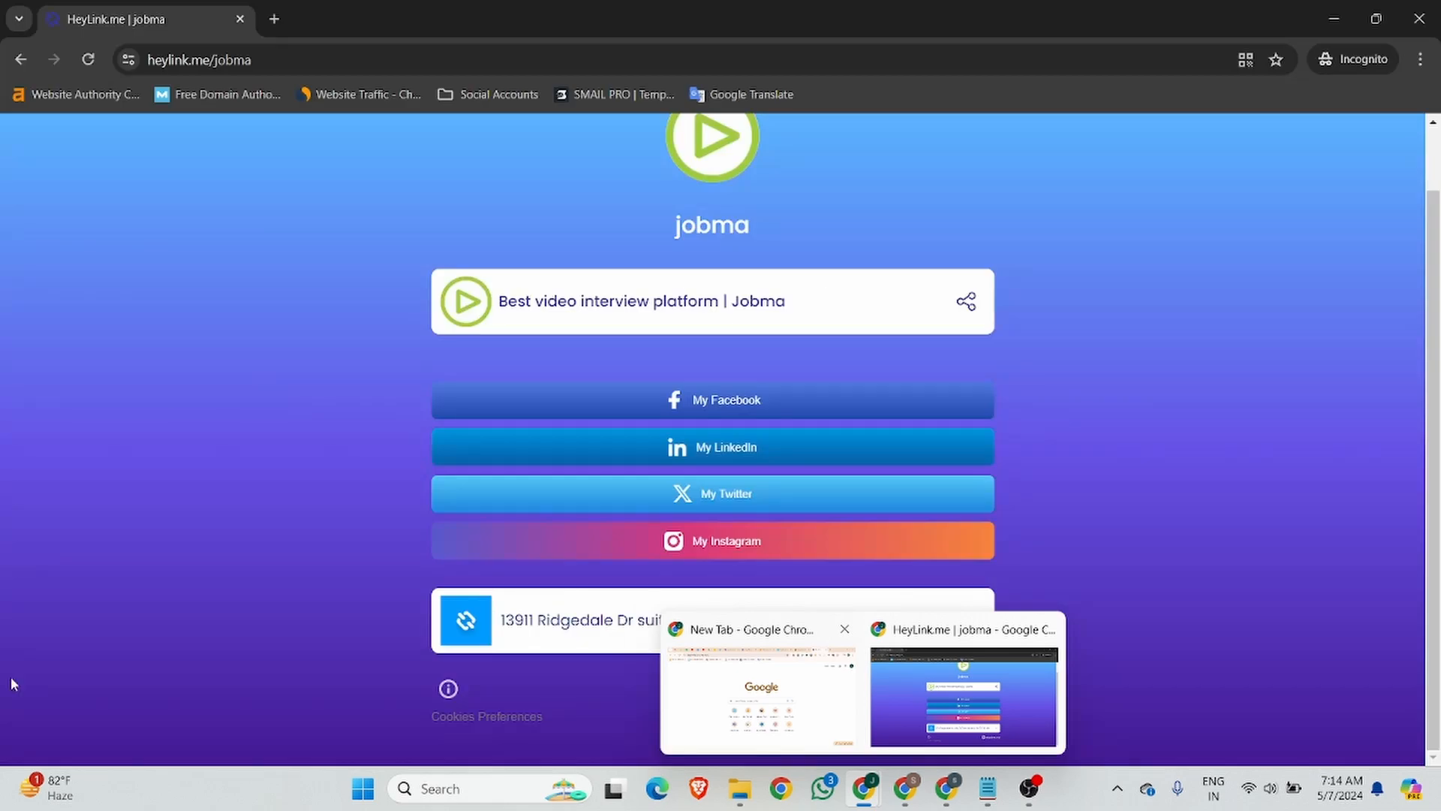
{"action": "left_click", "coordinate": [711, 730]}
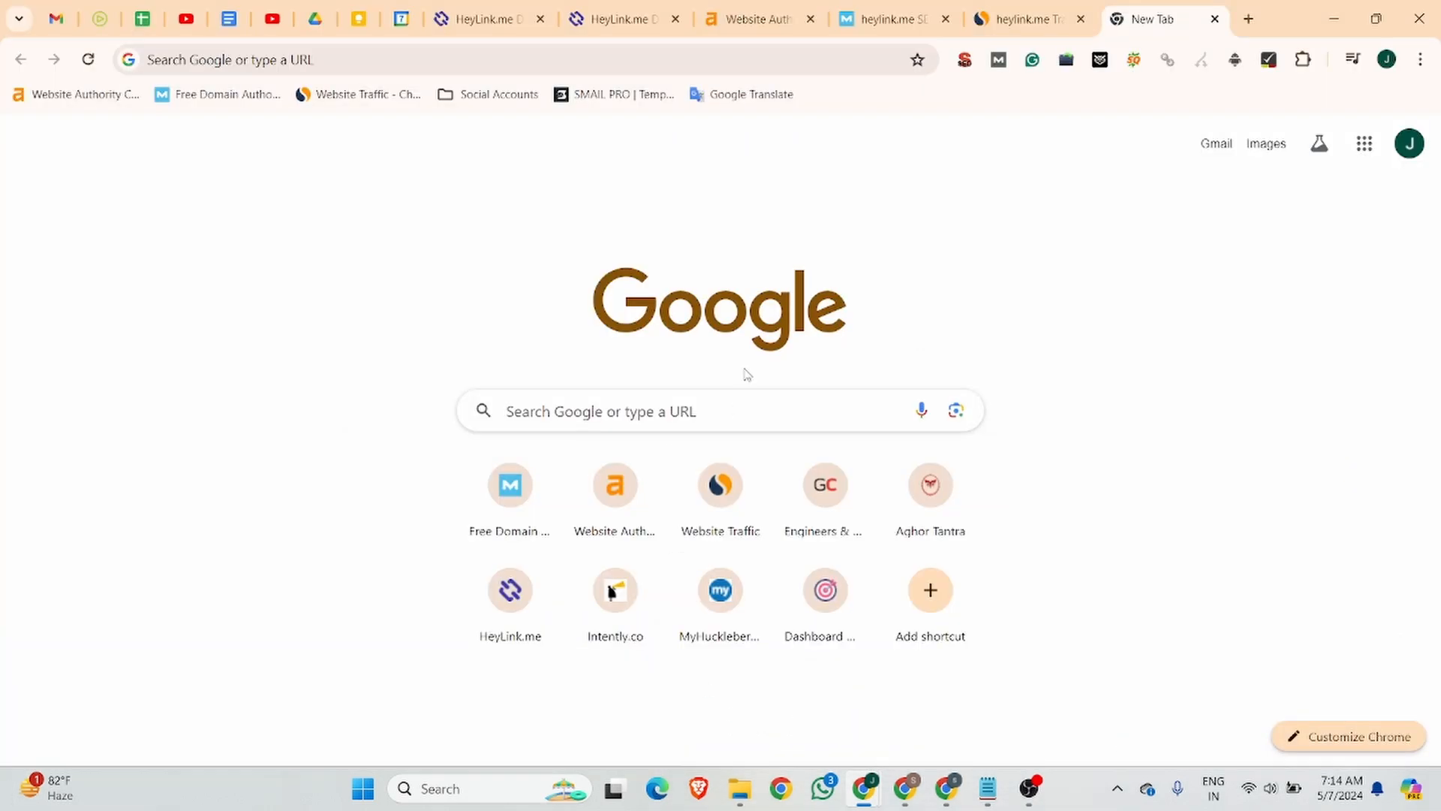
Open the HeyLink.me home page from the email verification page, then inspect the new-link URL field in the dashboard's Links section.
{"action": "left_click", "coordinate": [469, 9]}
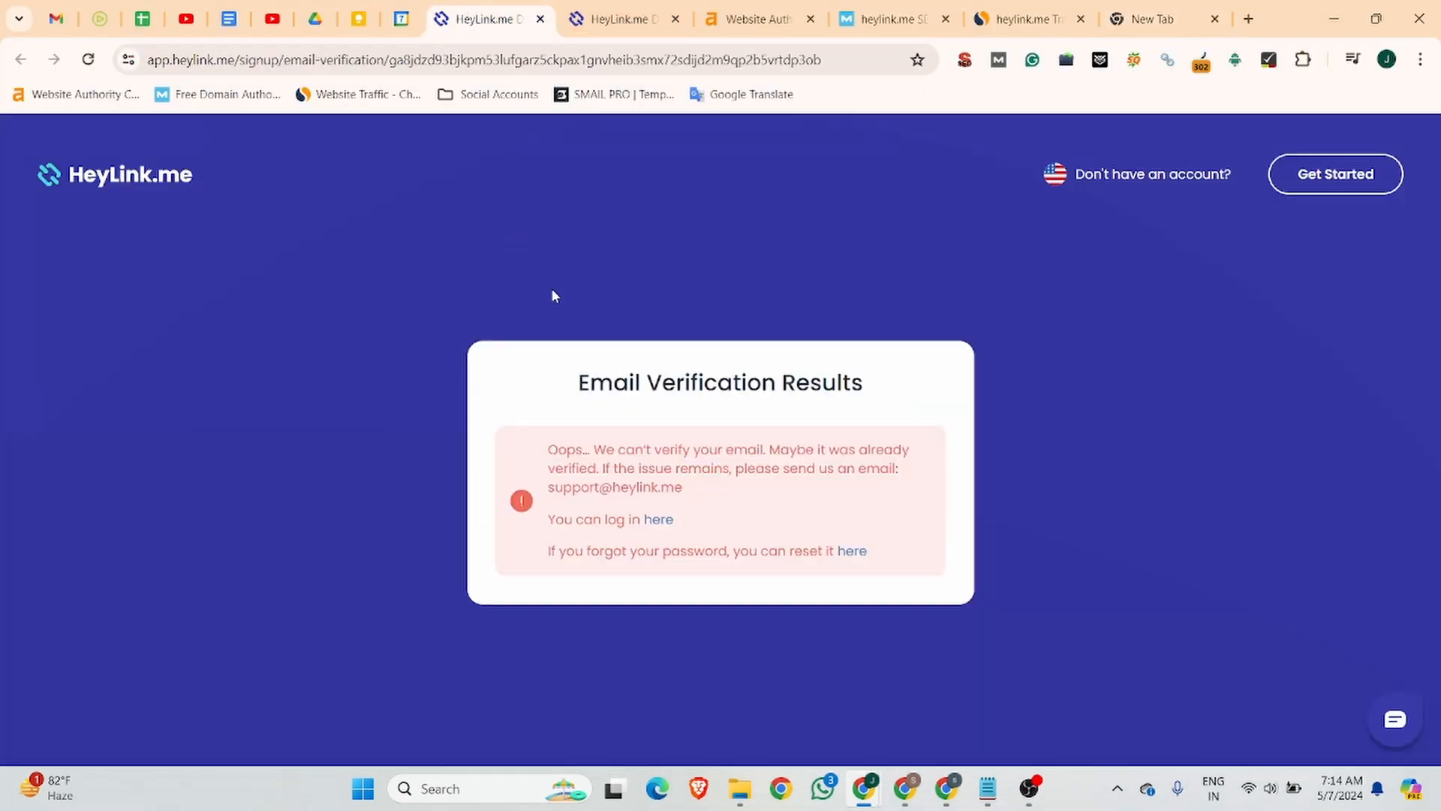
{"action": "left_click", "coordinate": [142, 177]}
{"action": "left_click", "coordinate": [593, 19]}
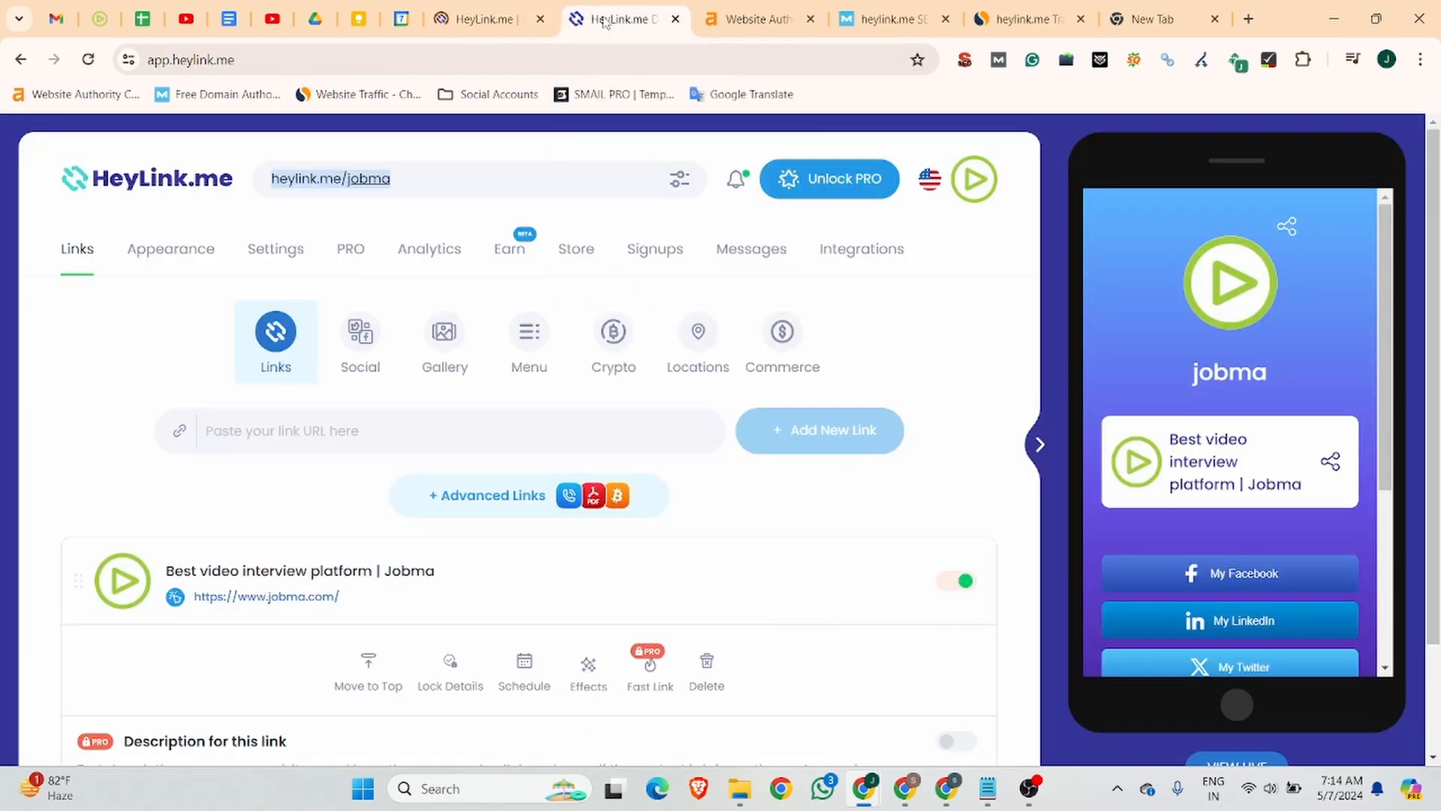
{"action": "scroll", "coordinate": [337, 448], "scroll_direction": "down", "scroll_amount": 2}
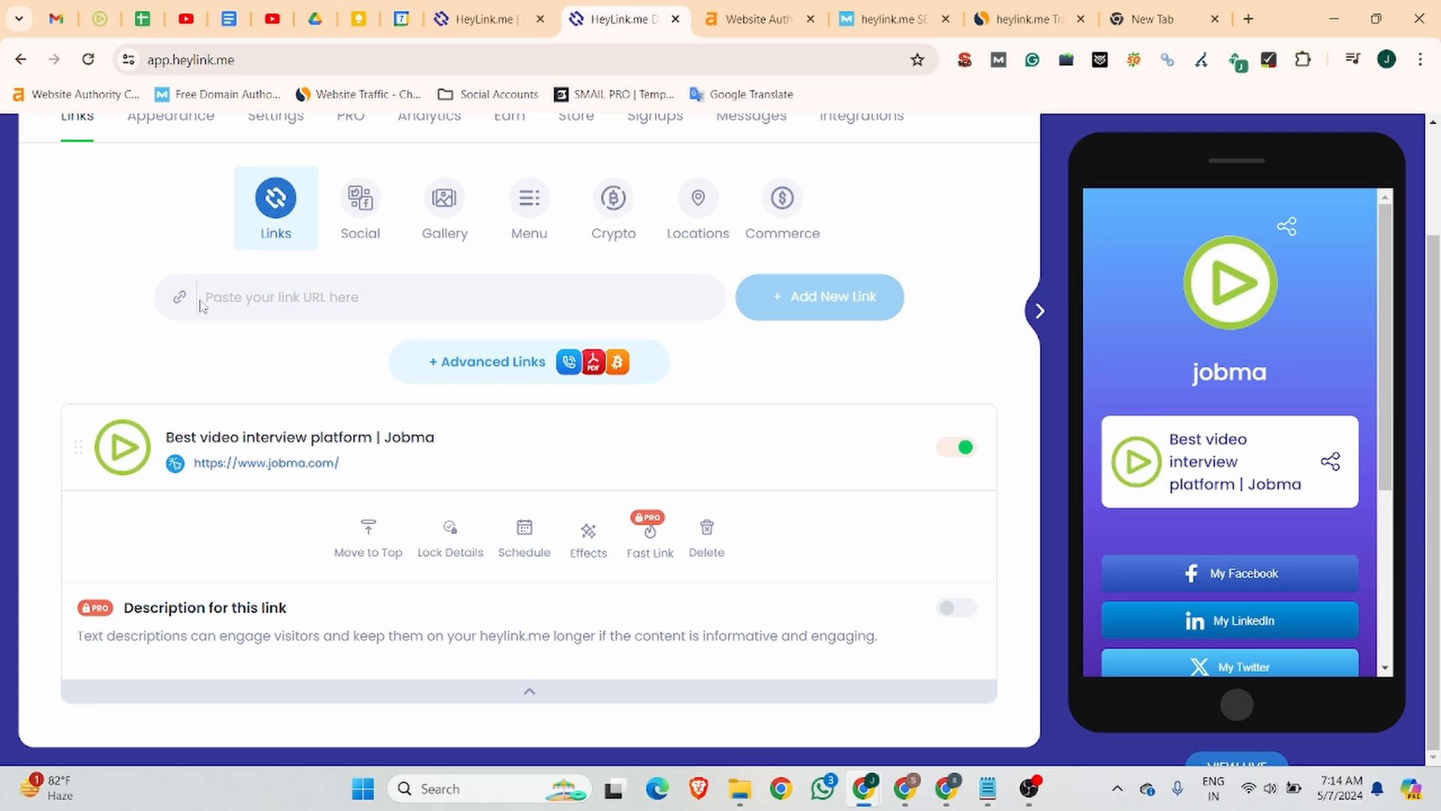
{"action": "left_click", "coordinate": [302, 298]}
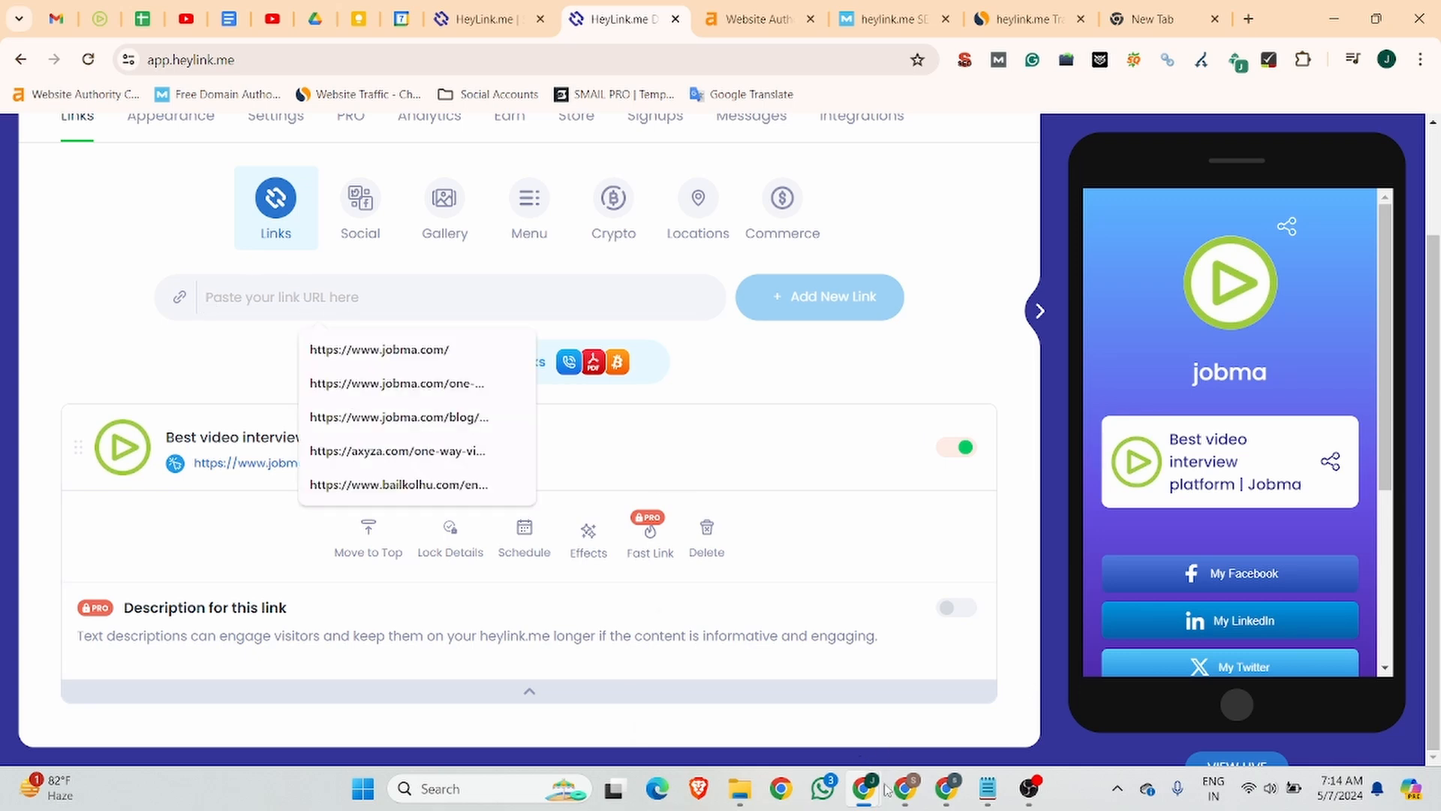
Switch to the incognito jobma profile page, check its website link and close the incognito window.
{"action": "mouse_move", "coordinate": [878, 788]}
{"action": "left_click", "coordinate": [957, 698]}
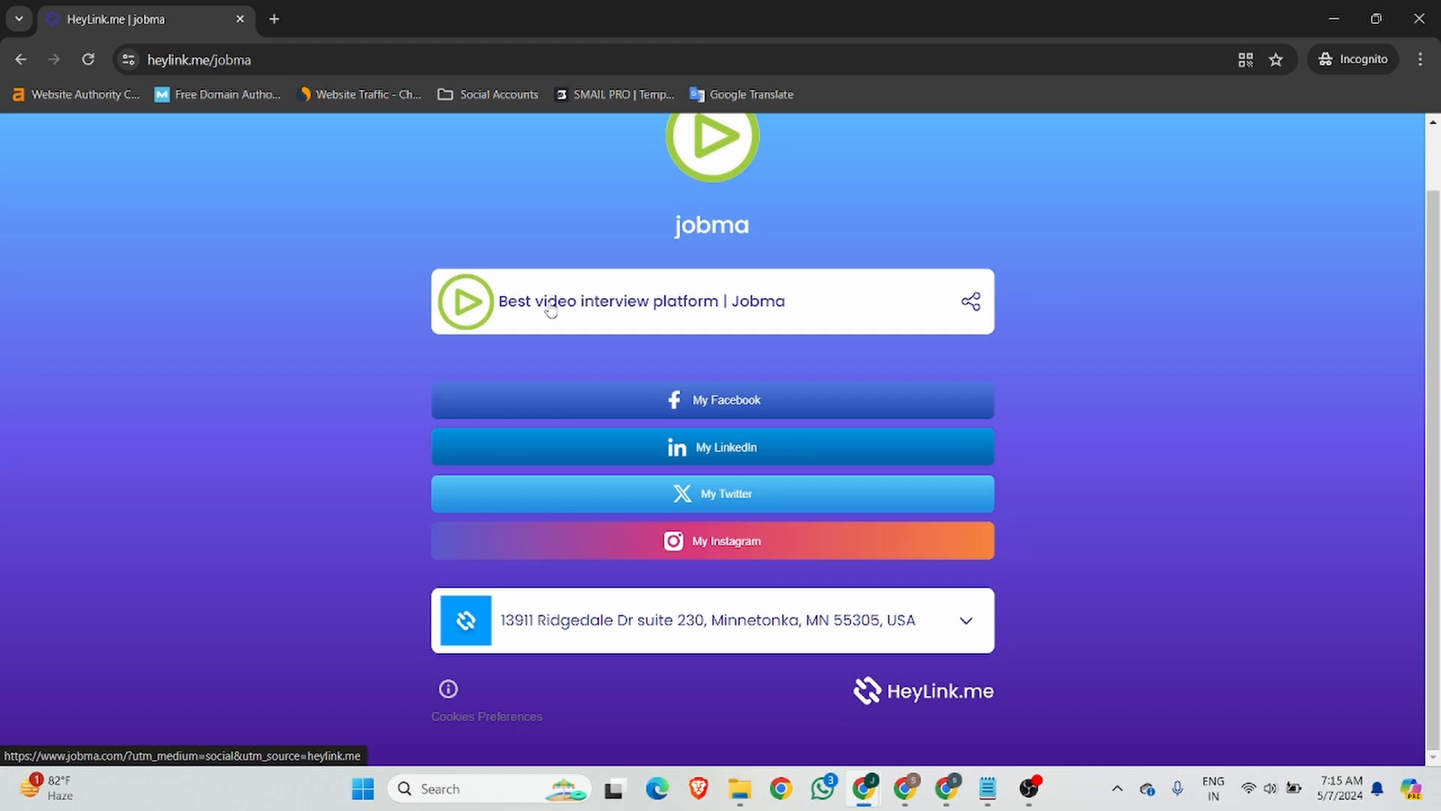
{"action": "left_click", "coordinate": [1418, 15]}
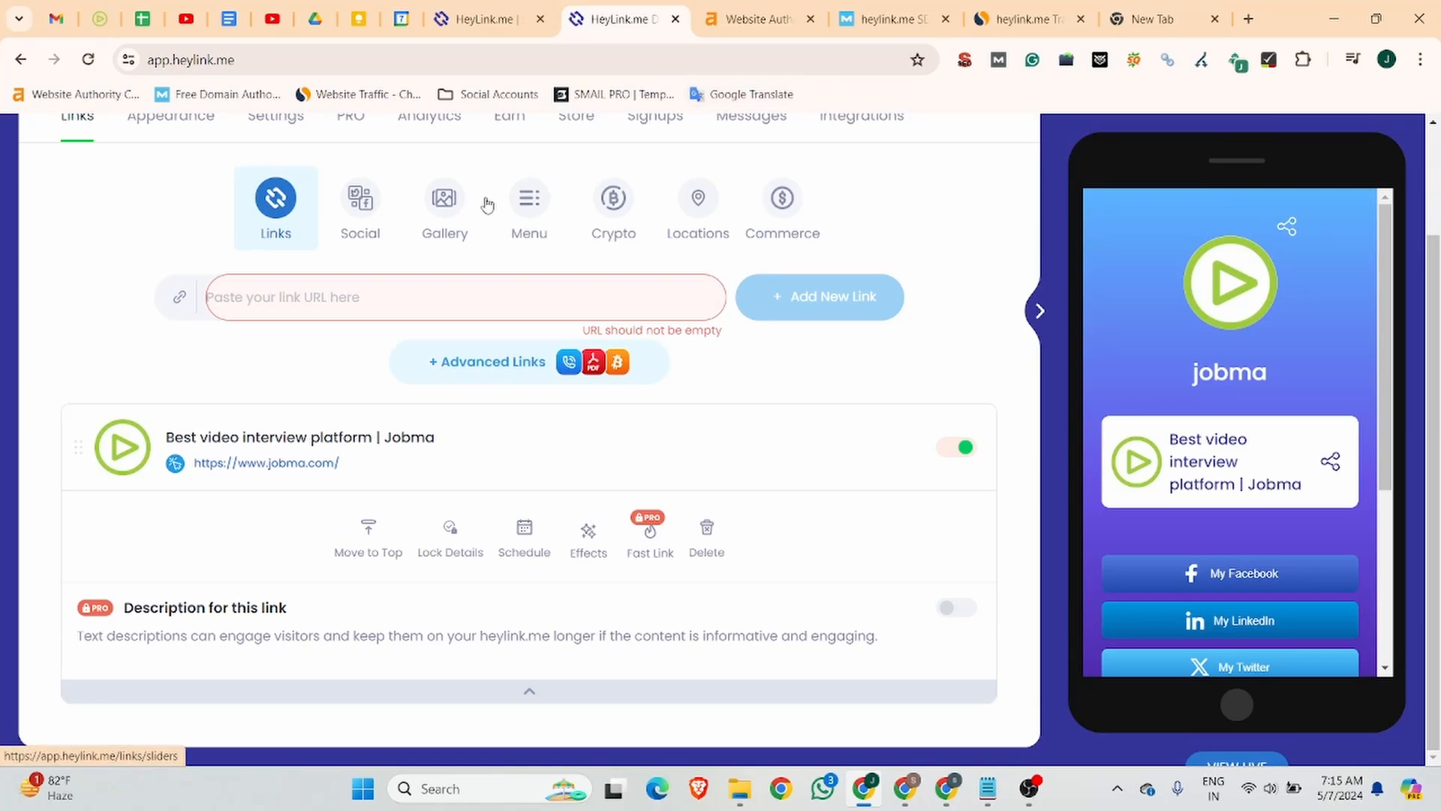